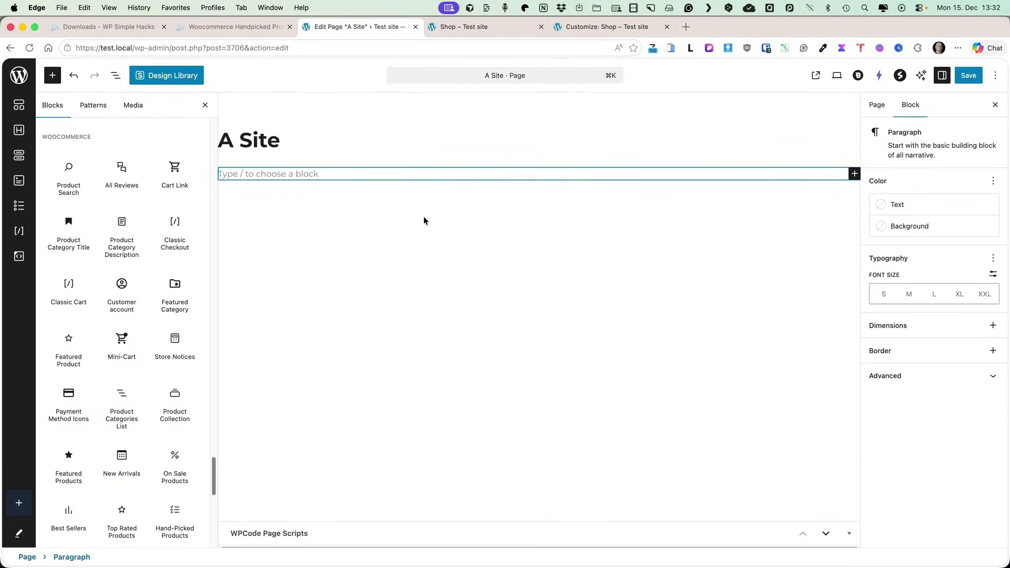
Insert WooCommerce's Hand-Picked Products block and pick the 20th Century Fox products Award Winner Adventure, Award Winner Mystery, Blockbuster Action and Blockbuster Animation
scroll(138, 376, down, 2)
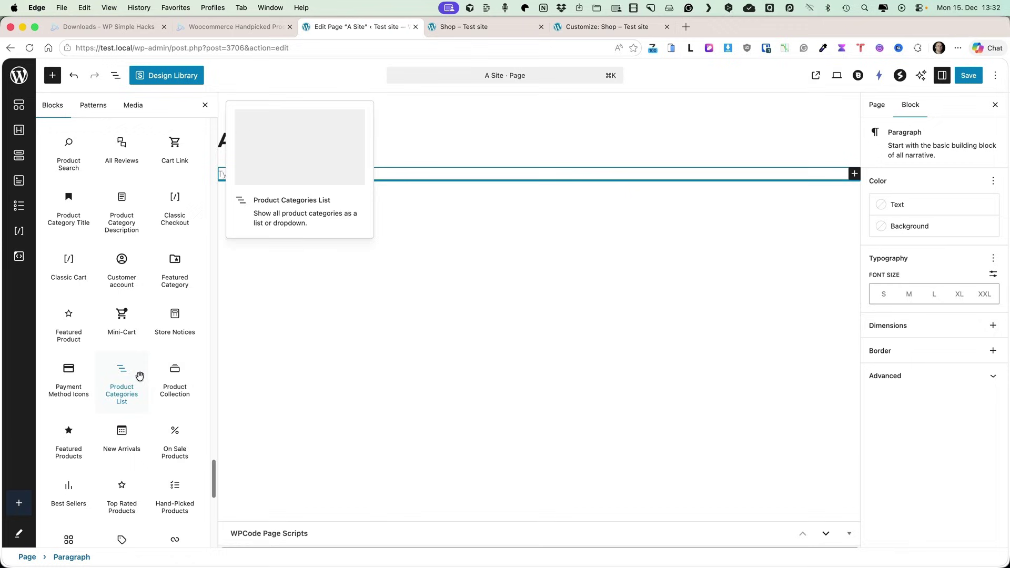
click(172, 493)
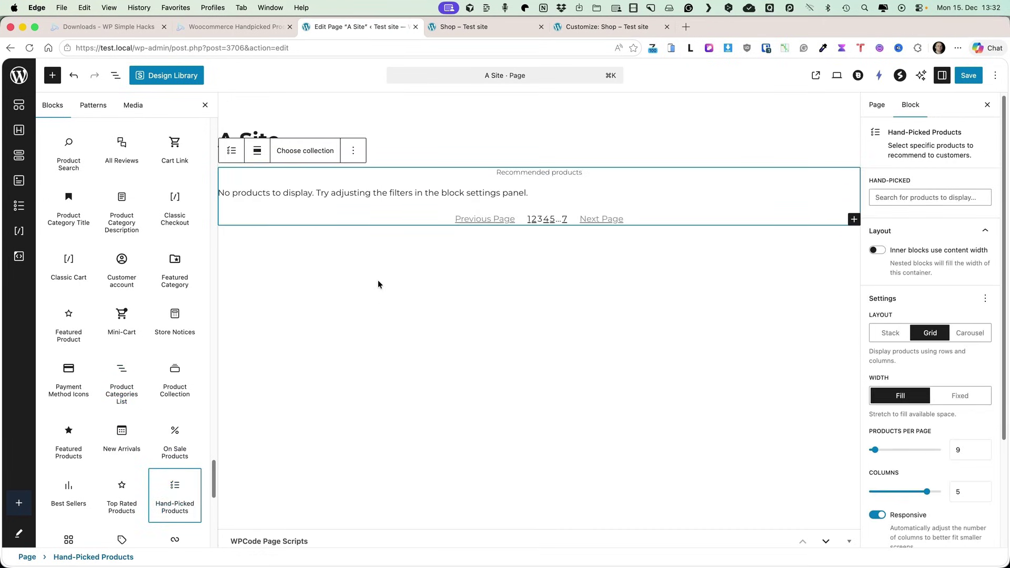
click(905, 192)
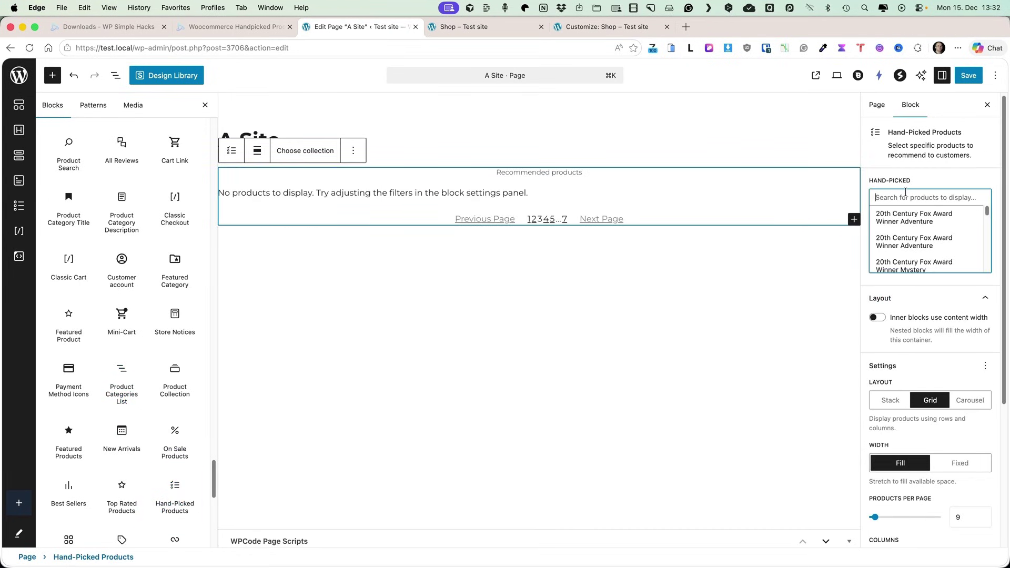
click(914, 217)
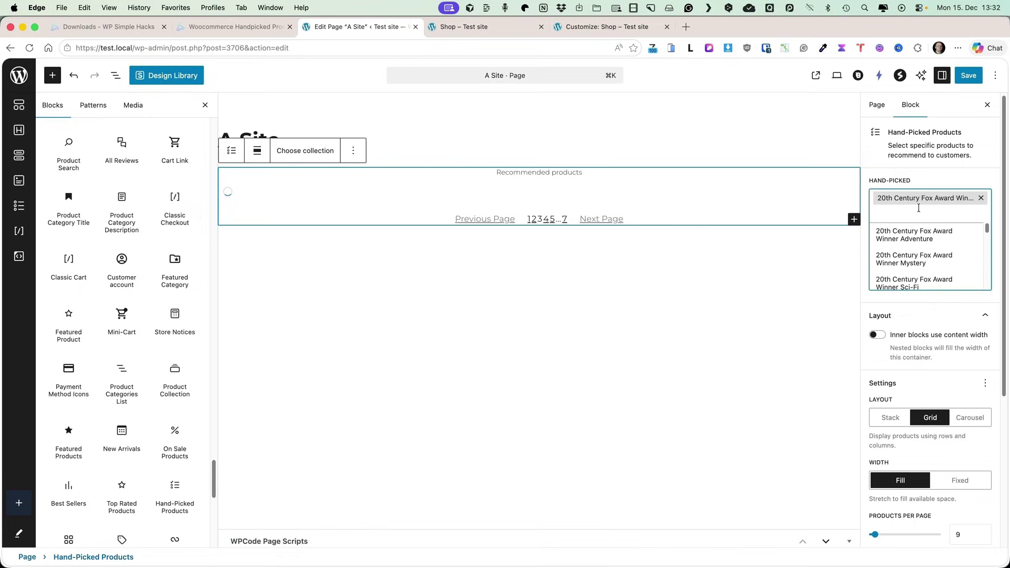
click(903, 259)
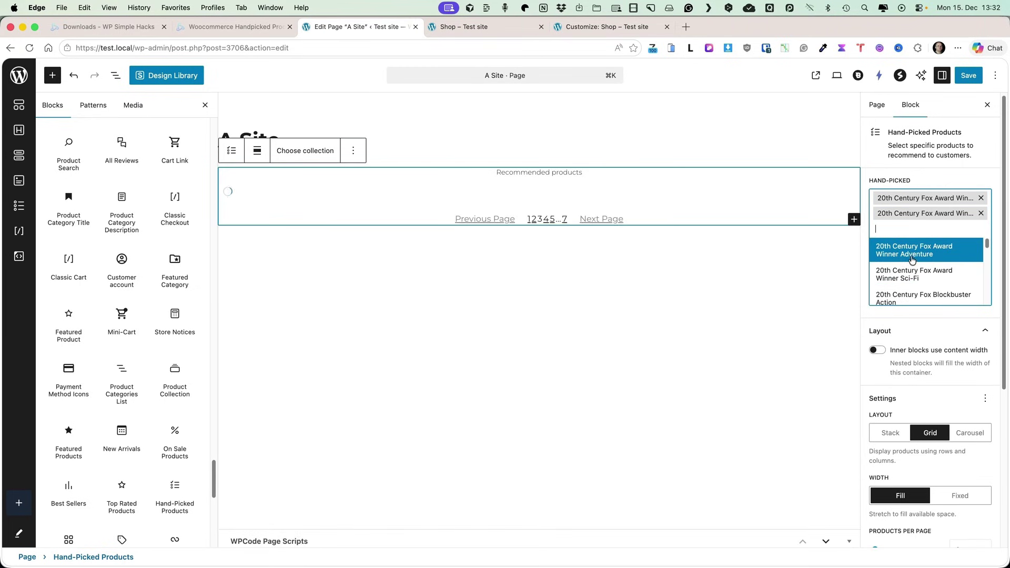
click(902, 289)
click(904, 307)
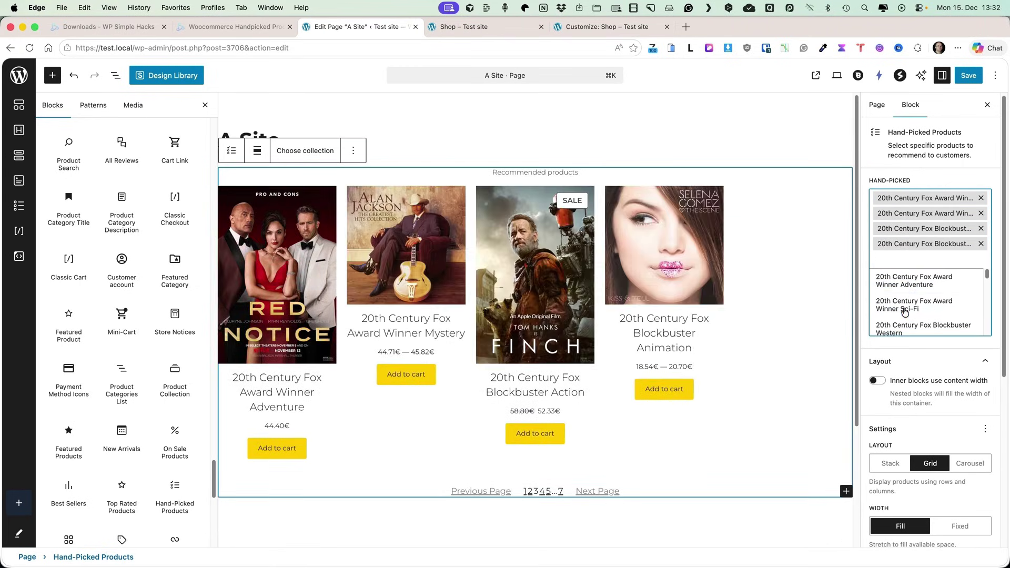
click(204, 105)
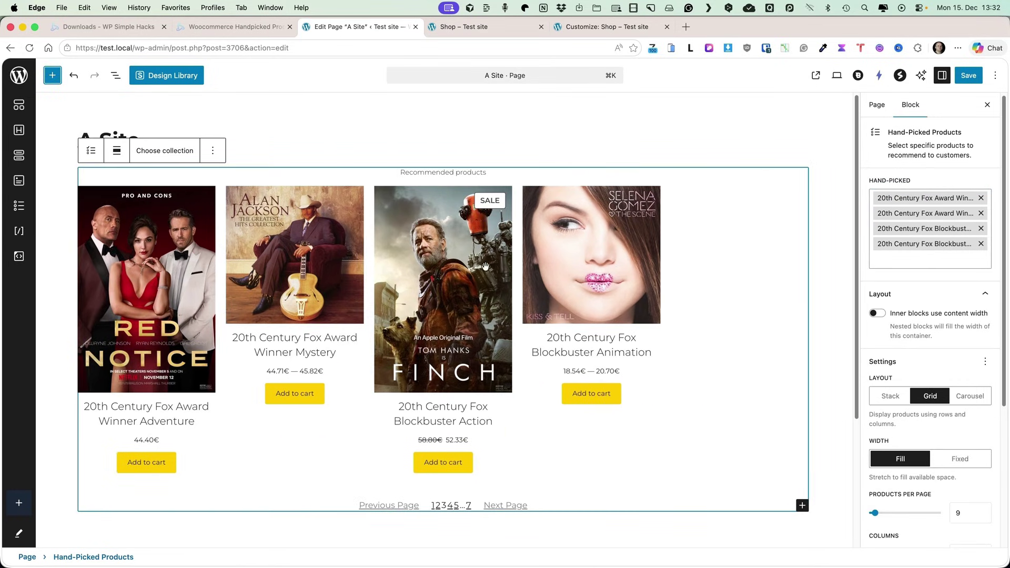
Save the A Site page, open it on the front end and compare its product cards with the Shop page
scroll(870, 266, down, 3)
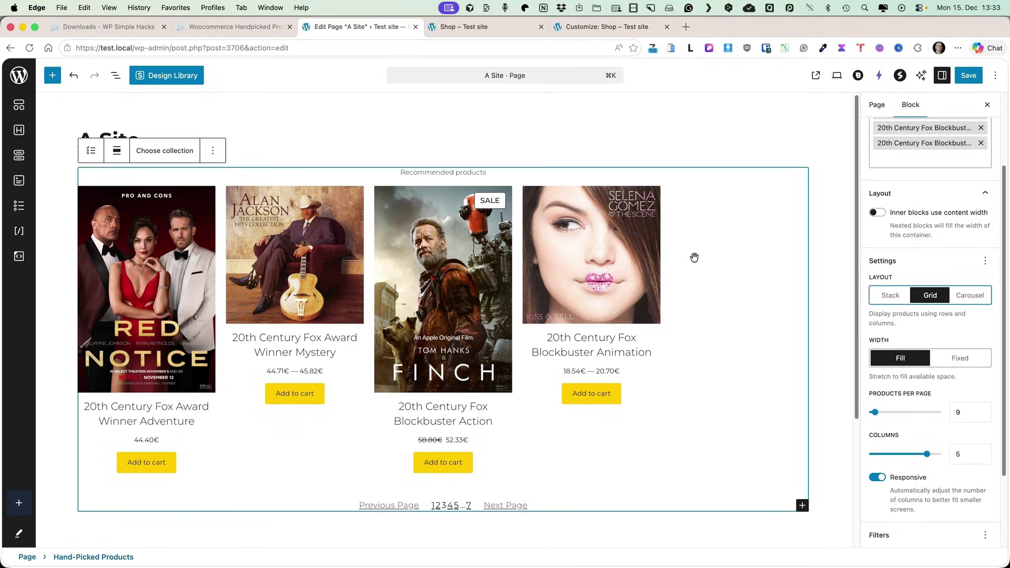
scroll(888, 278, down, 3)
click(967, 75)
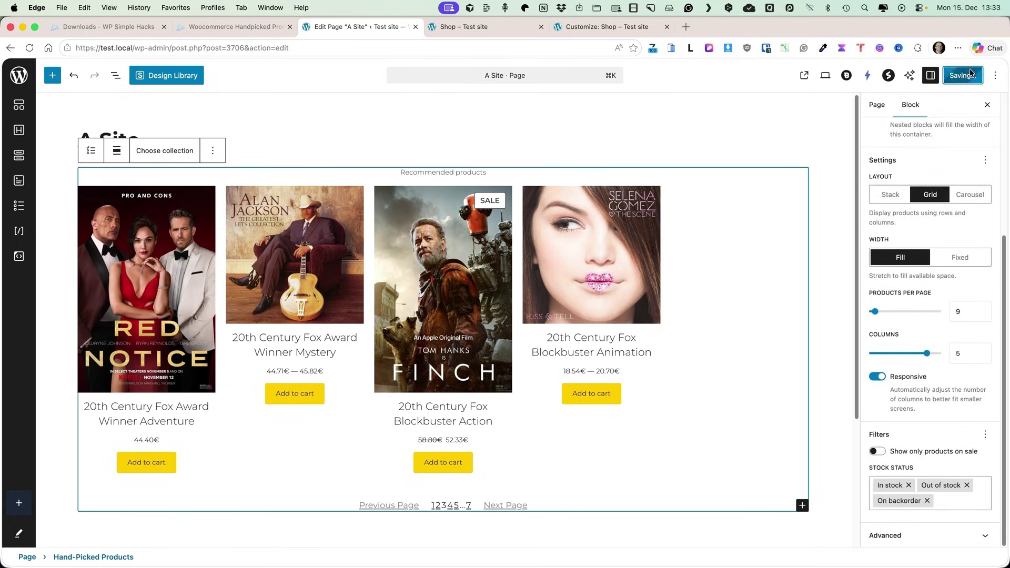
click(802, 76)
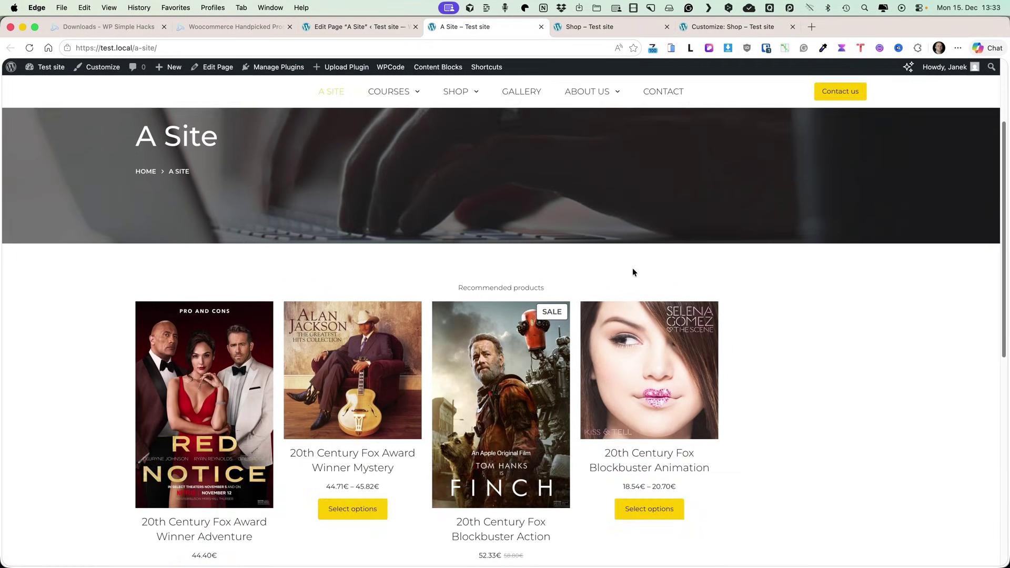
scroll(633, 271, down, 3)
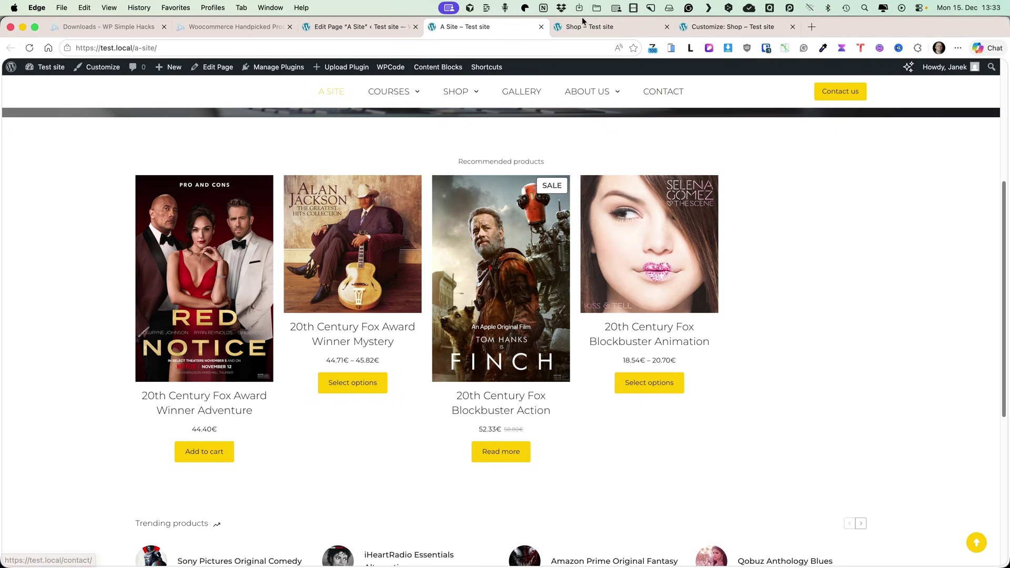
click(583, 22)
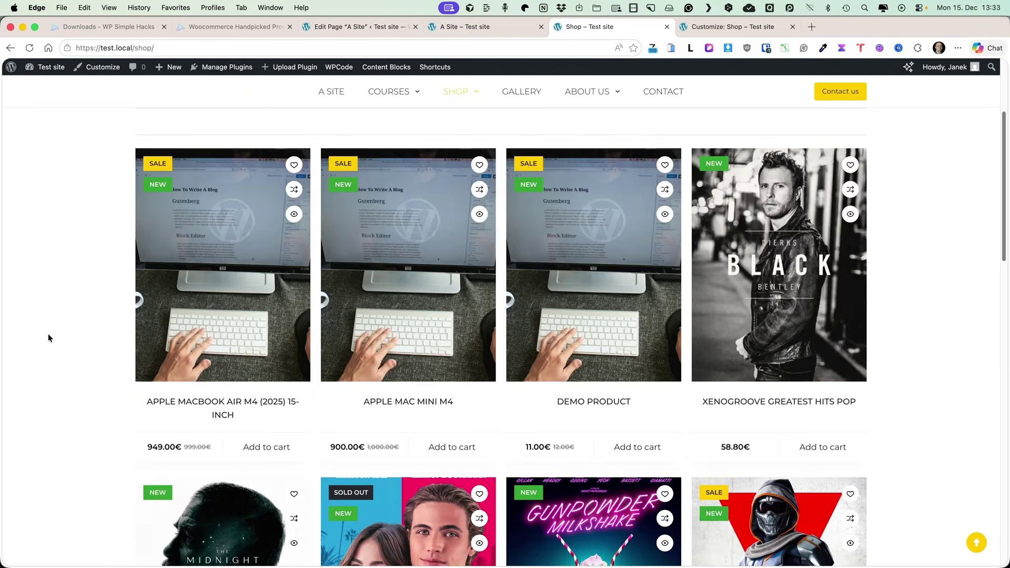
click(476, 27)
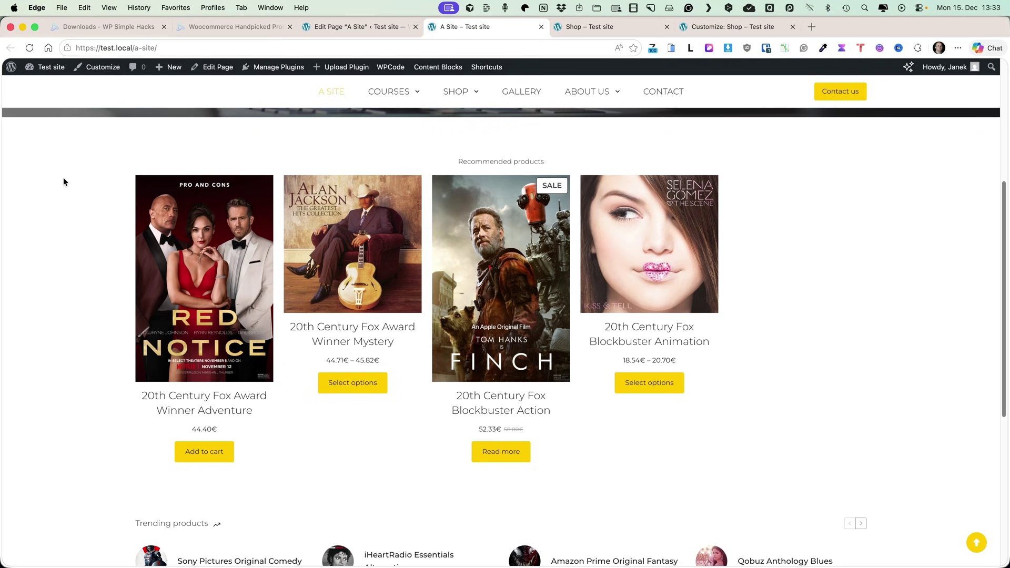
In the Customizer's Product Archives settings, try the first shop card layout, then apply the Type 3 layout and publish it
key(super+6)
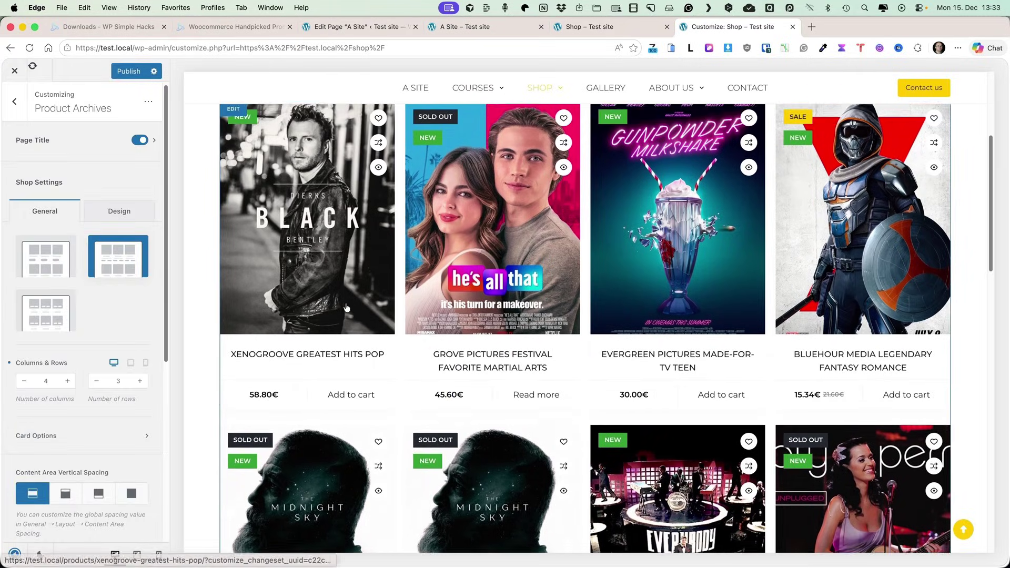
scroll(346, 308, up, 3)
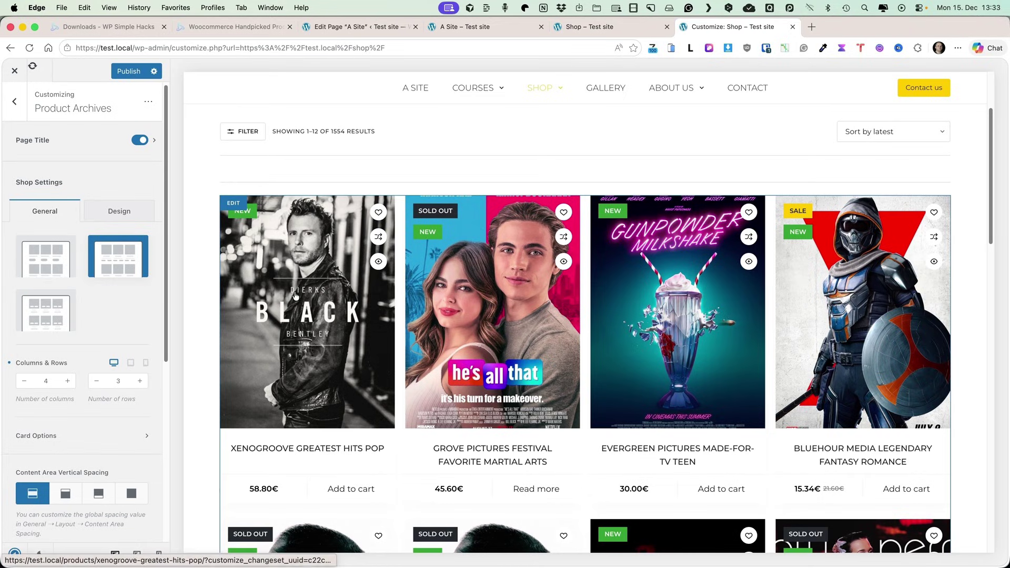
click(38, 261)
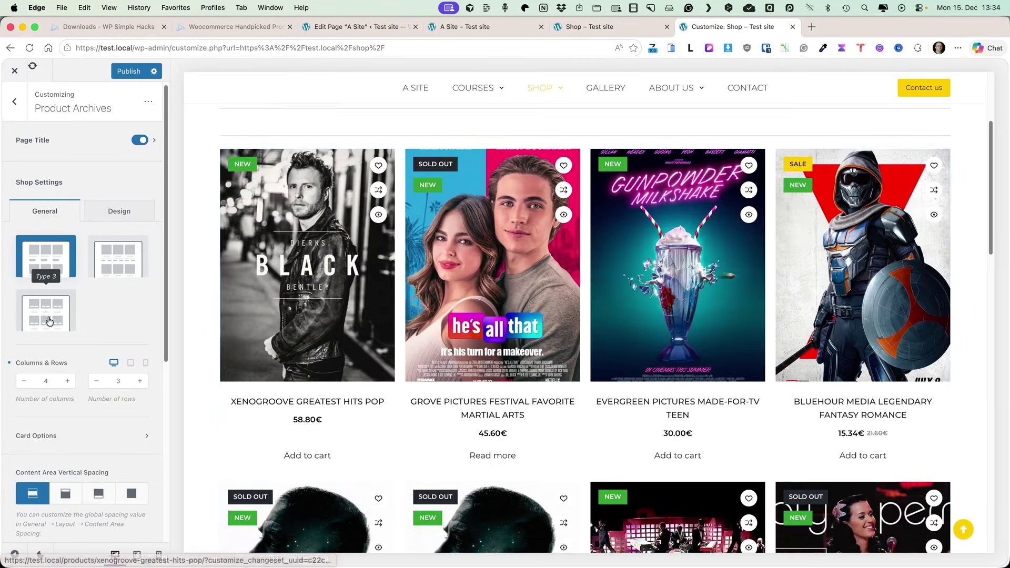
click(49, 322)
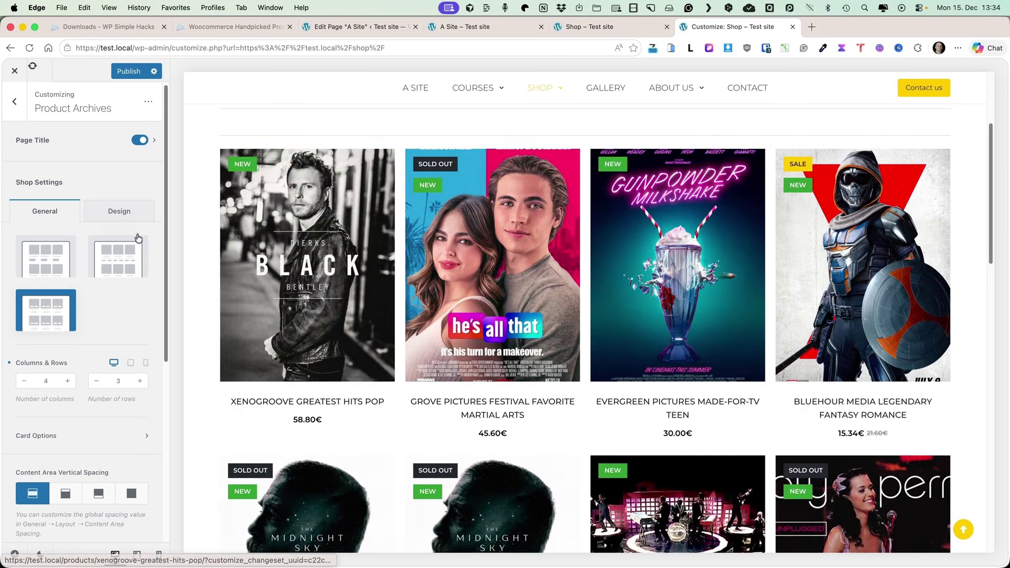
Reload the Shop page and compare its product cards with the ones on the A Site page
click(592, 27)
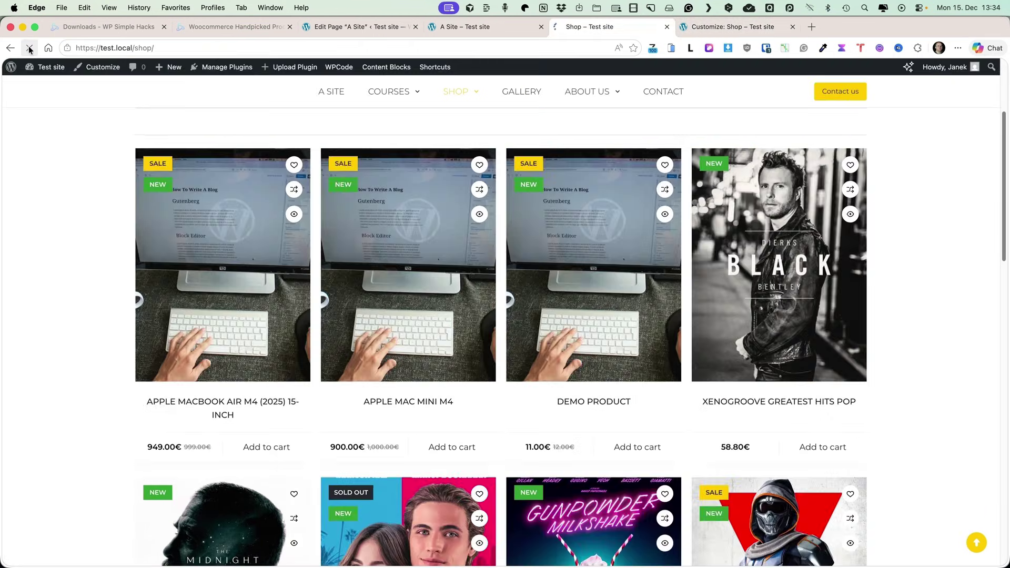
click(30, 48)
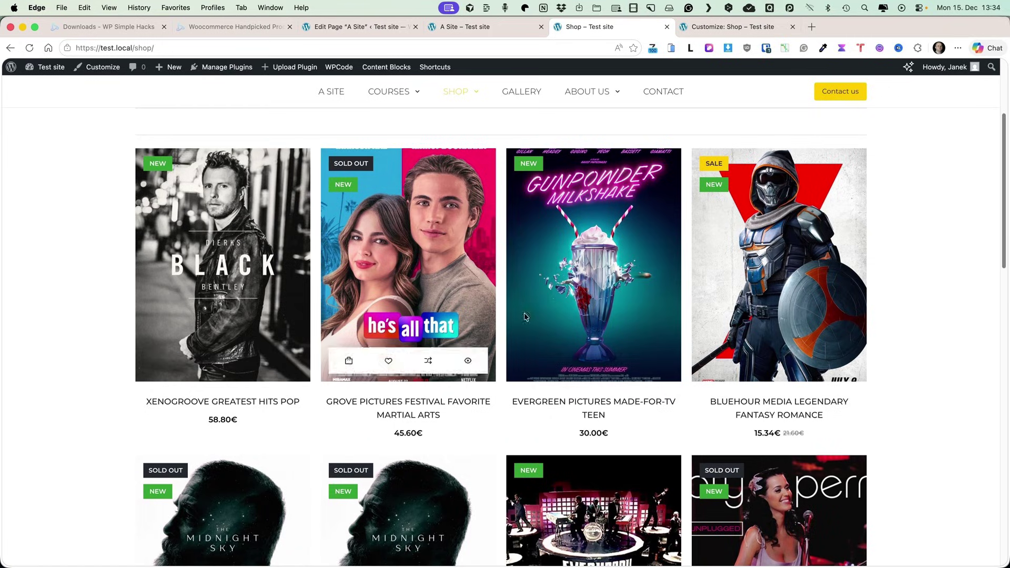
click(451, 27)
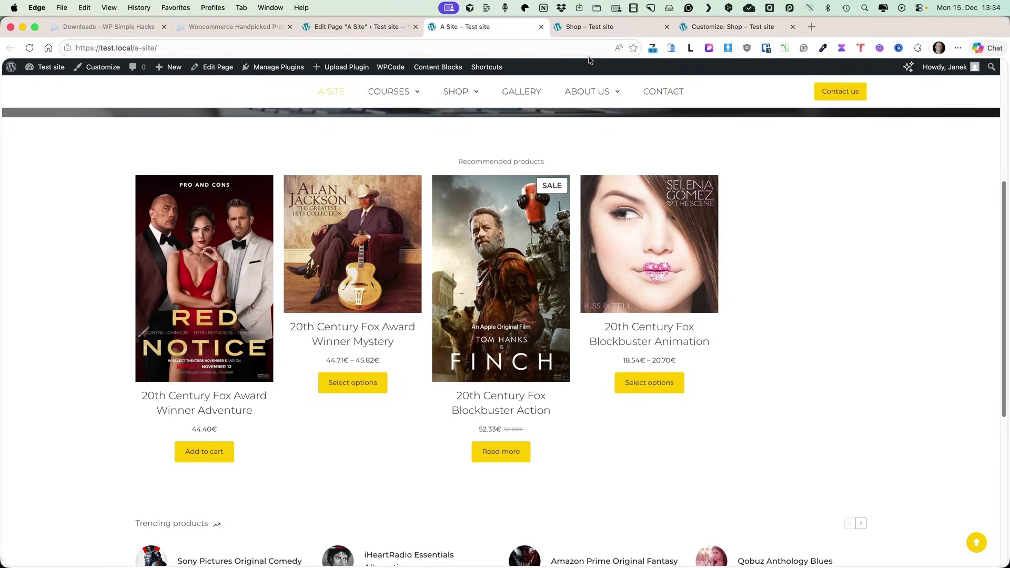
Look at the Woocommerce Handpicked Products Blocks plugin page and its entry in the WP Simple Hacks downloads list
key(super+2)
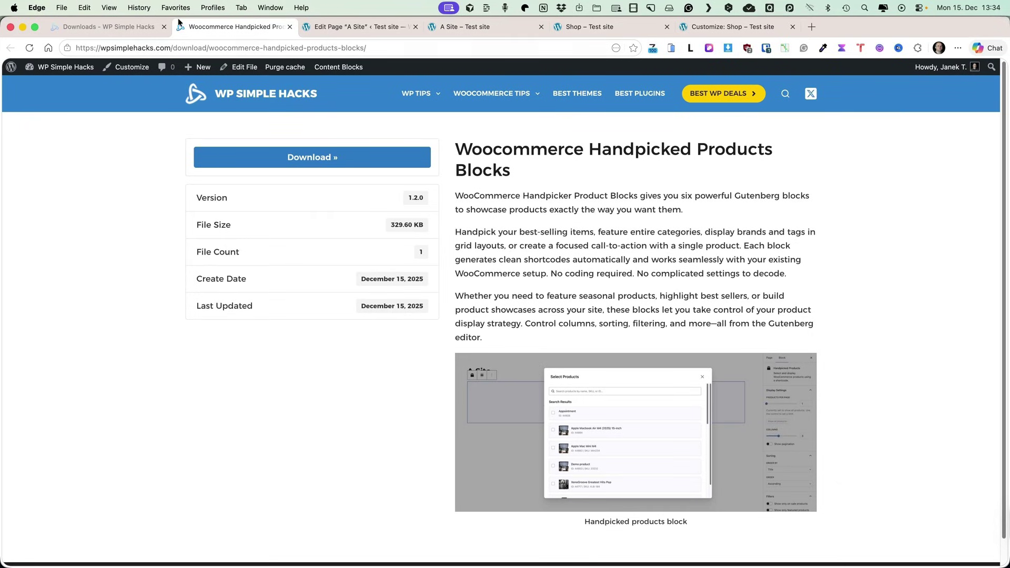
click(79, 23)
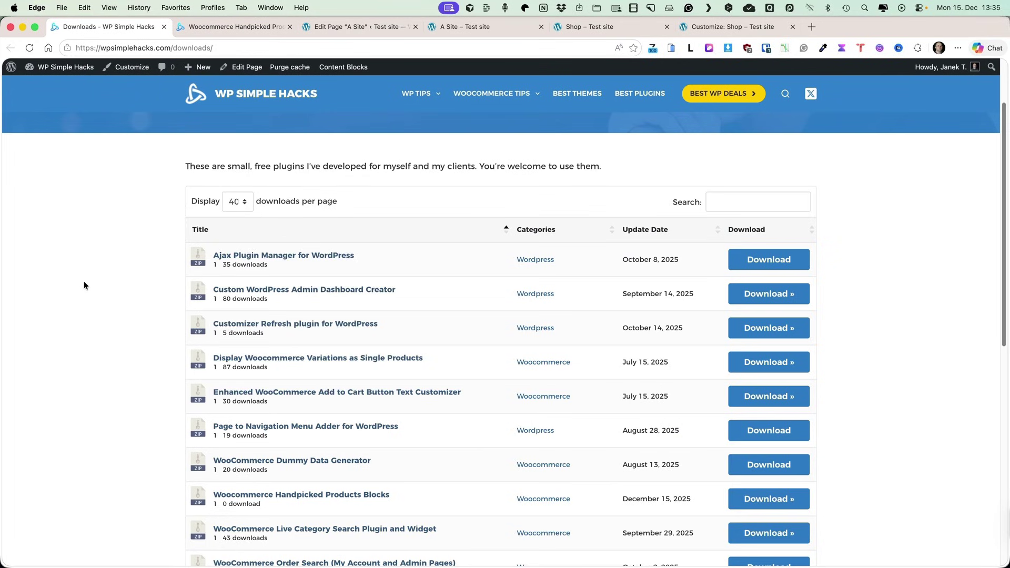
scroll(84, 286, down, 3)
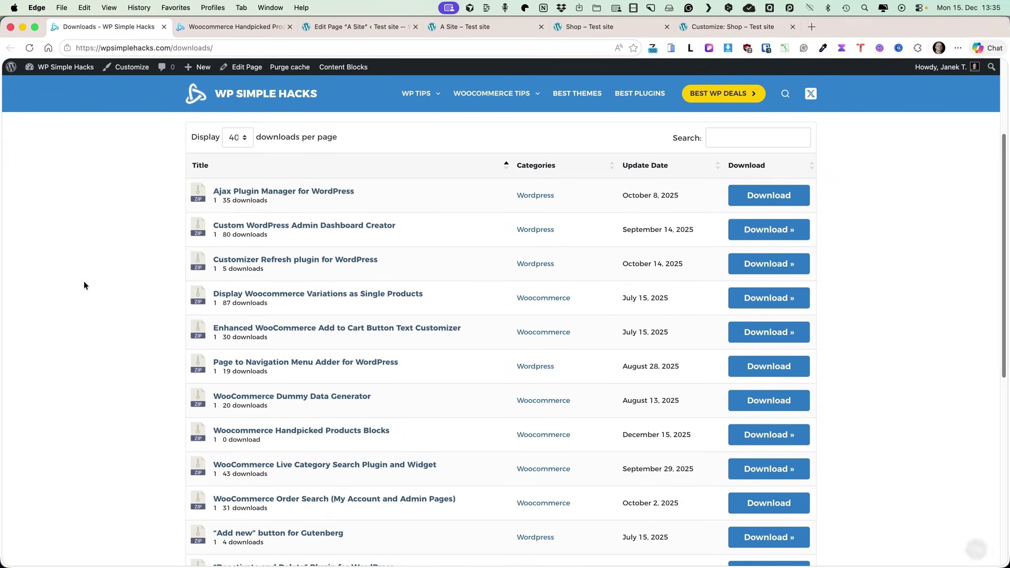
mouse_move(492, 93)
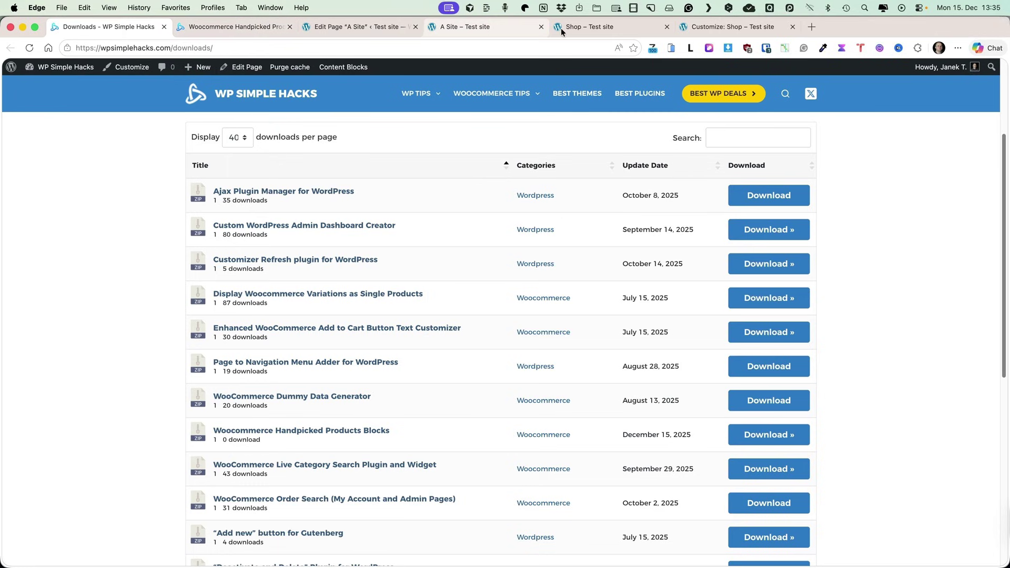
Reopen A Site for editing and replace its Hand-Picked Products block with the Handpicked Products block from the Product Blocks group
click(490, 29)
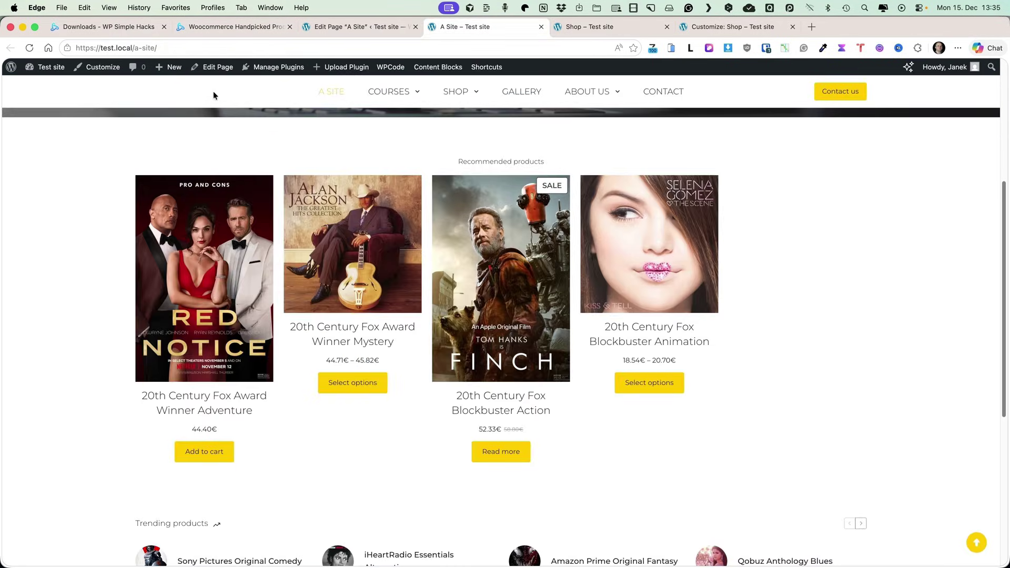
click(220, 66)
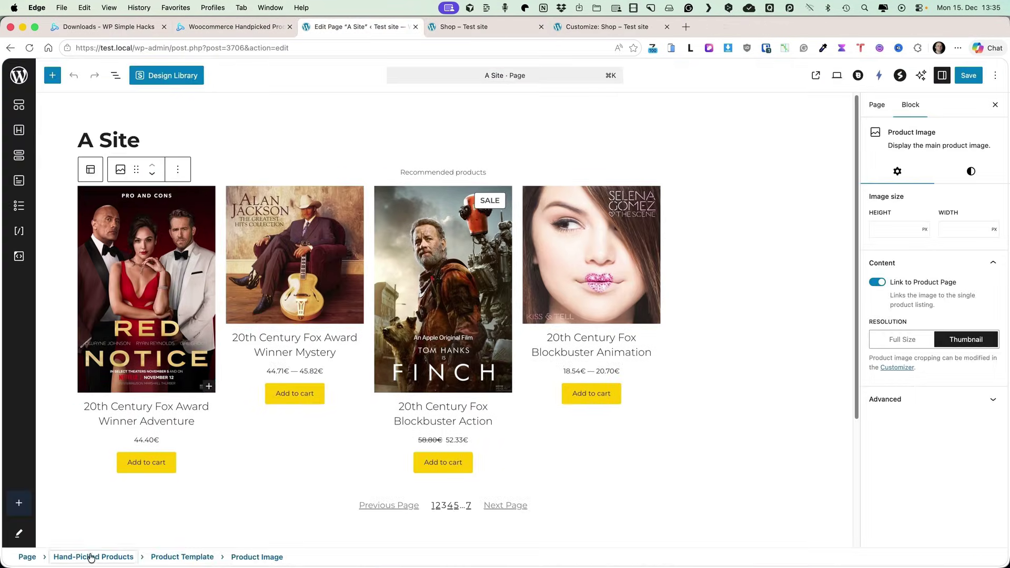
click(52, 76)
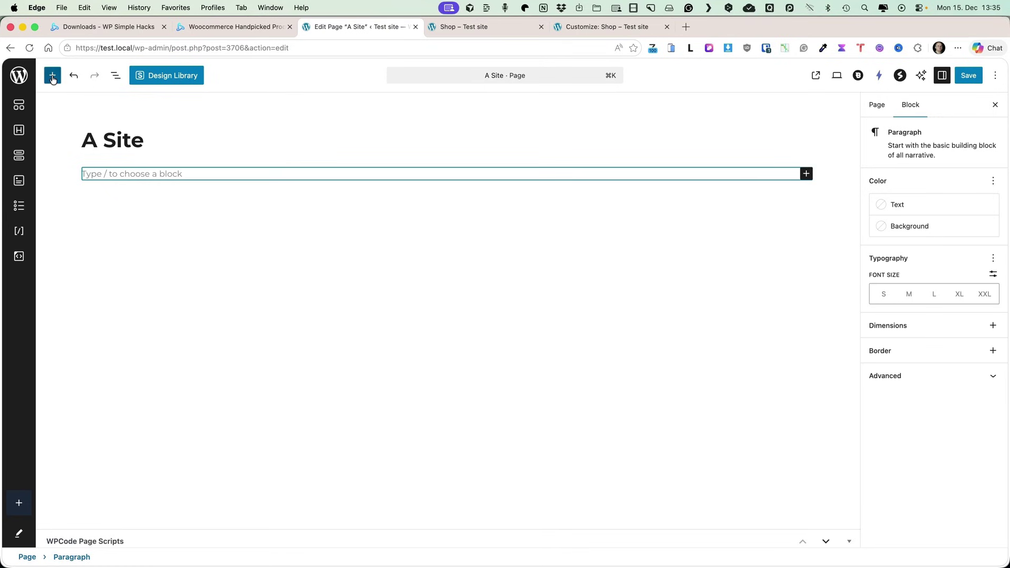
drag(214, 144, 196, 242)
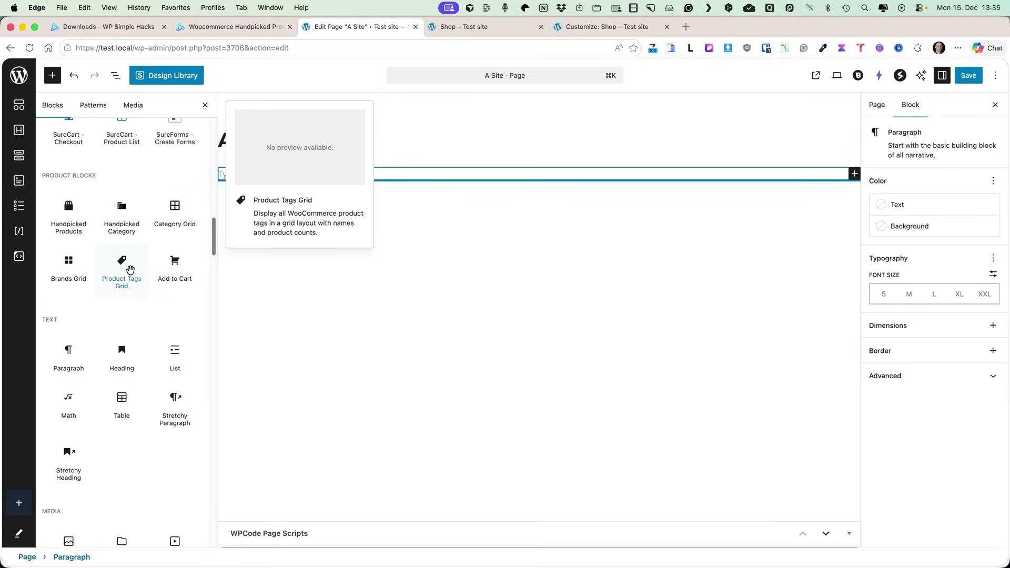
click(69, 216)
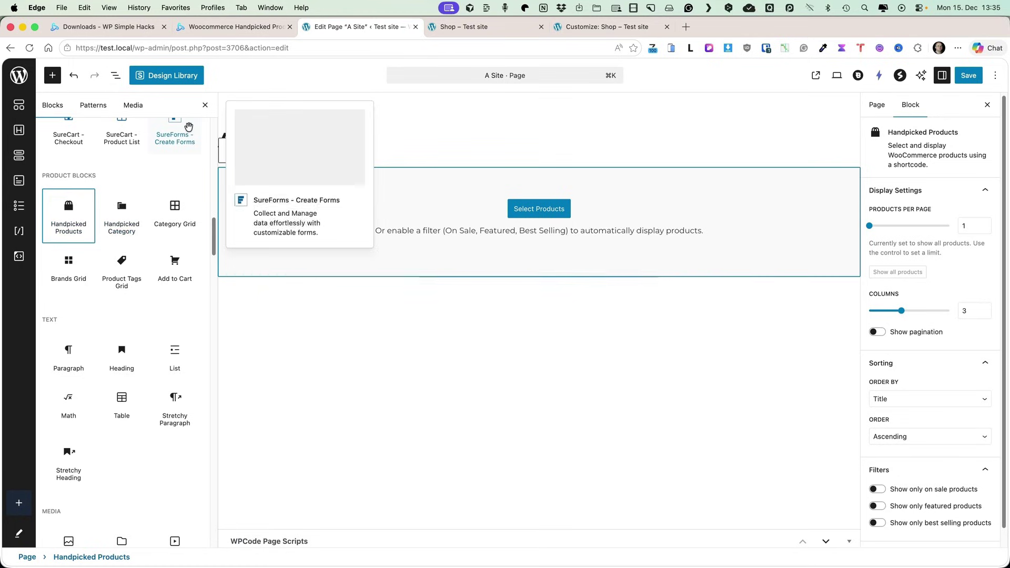
click(205, 105)
Select XenoGroove Greatest Hits Pop, Bluehour Media Legendary Fantasy Romance and Aurora Prime Box Office Hit Period for the block
click(476, 213)
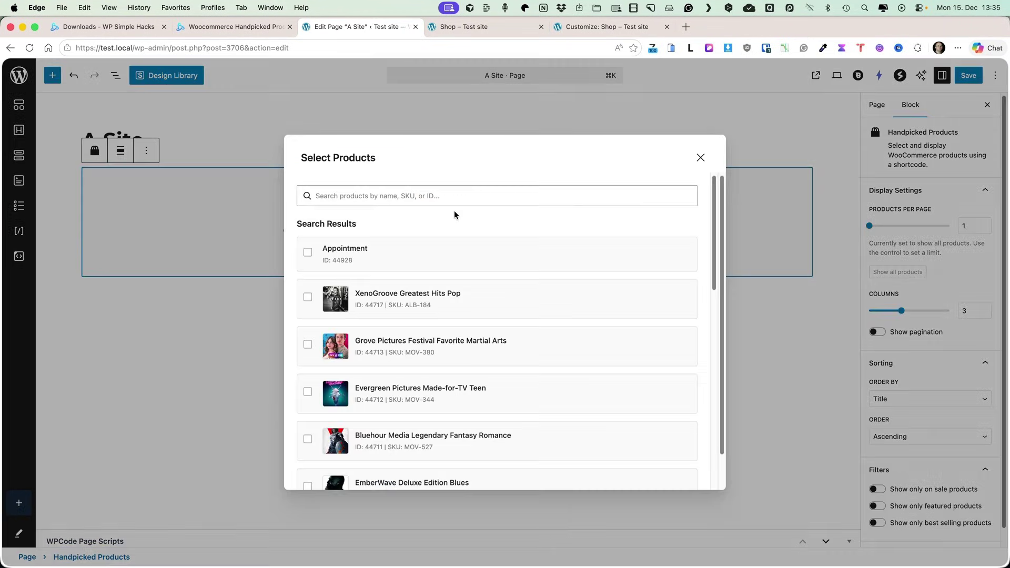
click(308, 297)
click(308, 442)
scroll(308, 442, down, 3)
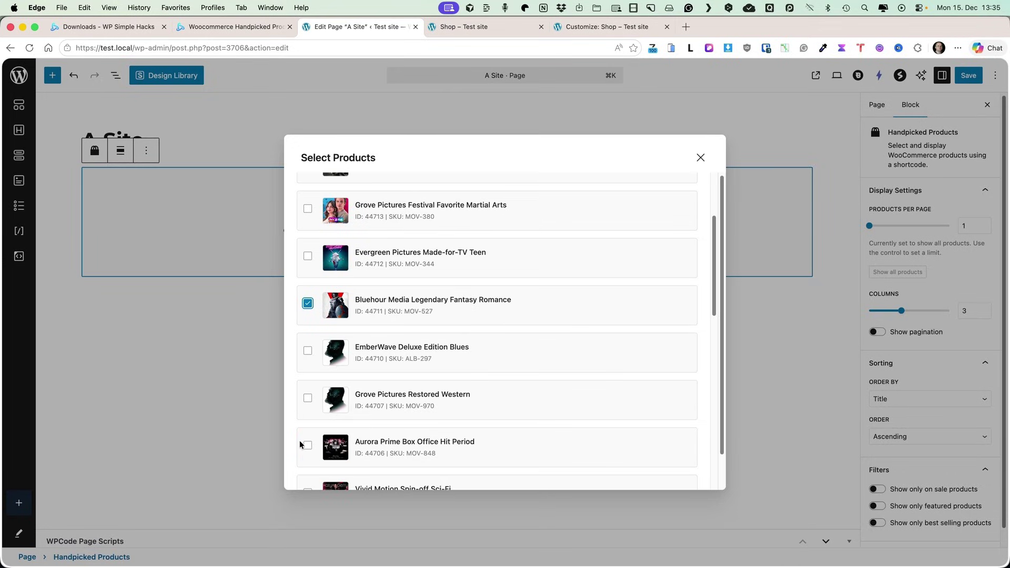
click(308, 445)
Search the products for "mov", add the Award Winner Mystery, Sci-Fi and both Award Winner Adventure items, and apply the selection
scroll(368, 211, up, 3)
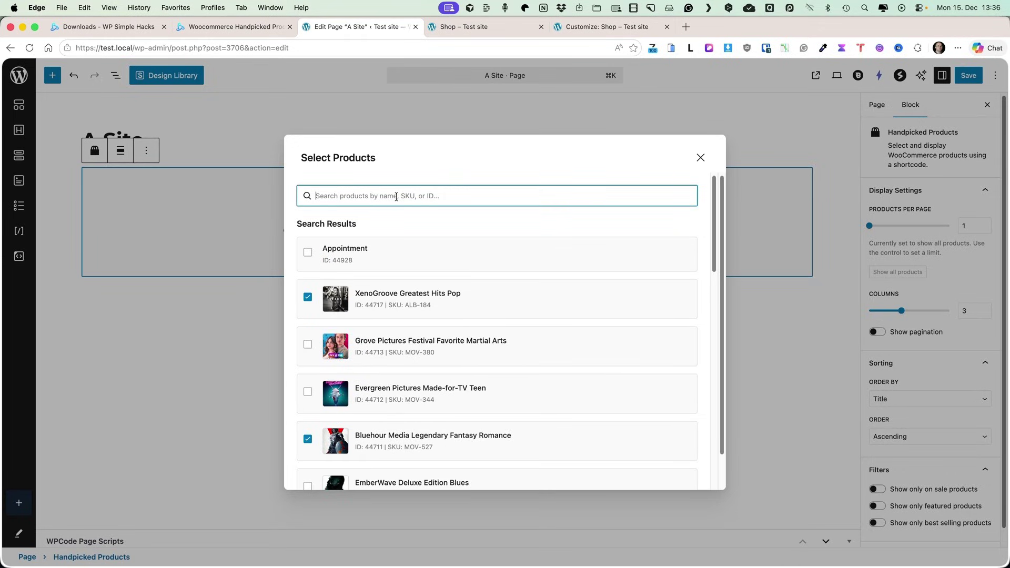
text(mov)
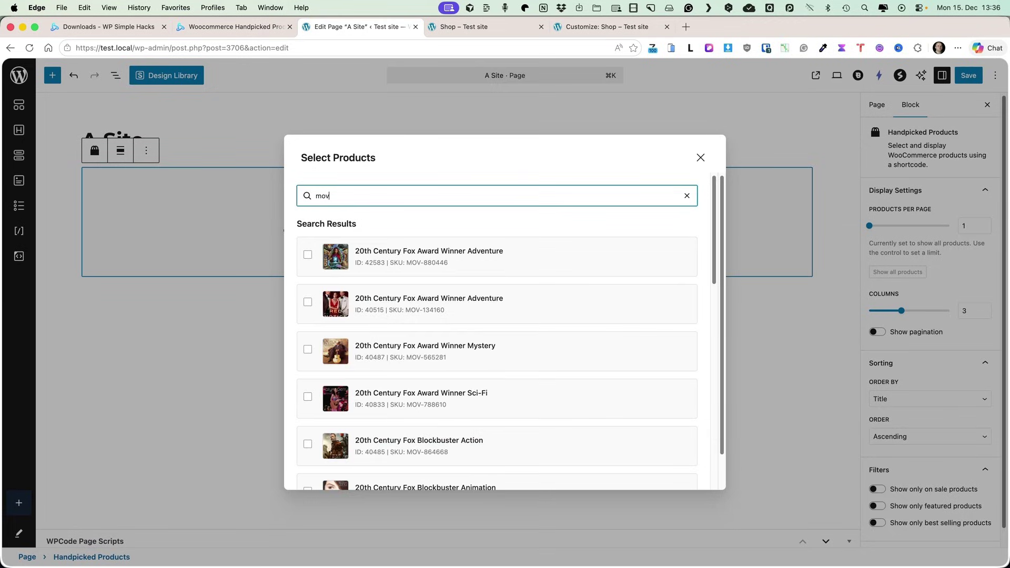
text(i)
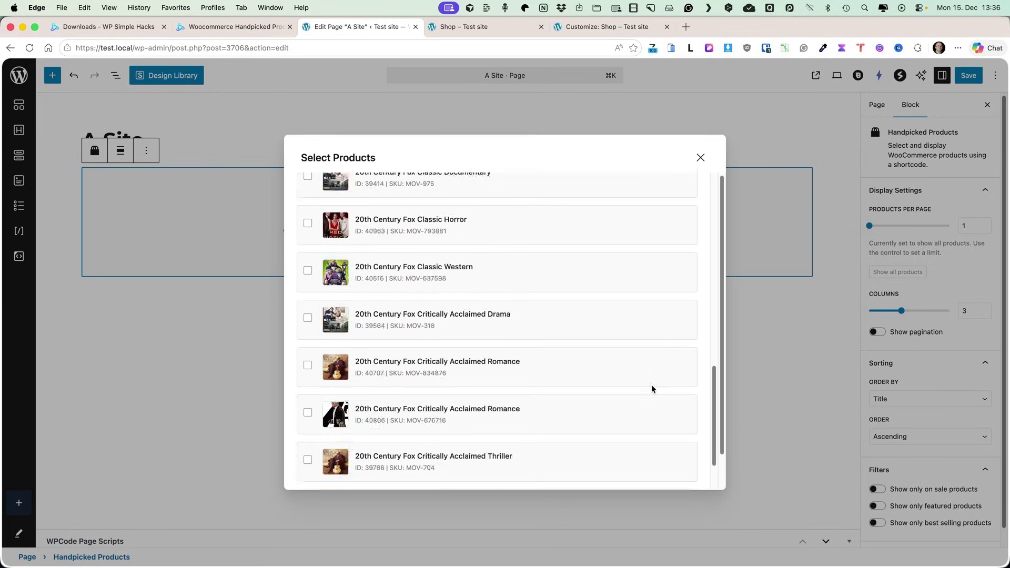
scroll(652, 388, down, 3)
scroll(658, 388, up, 15)
click(310, 312)
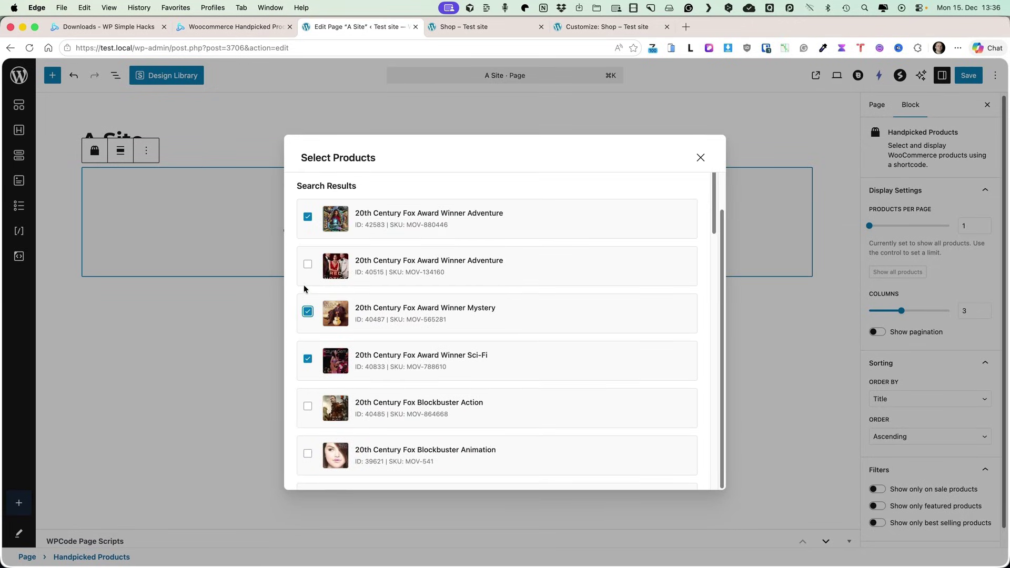
click(308, 264)
scroll(626, 281, down, 10)
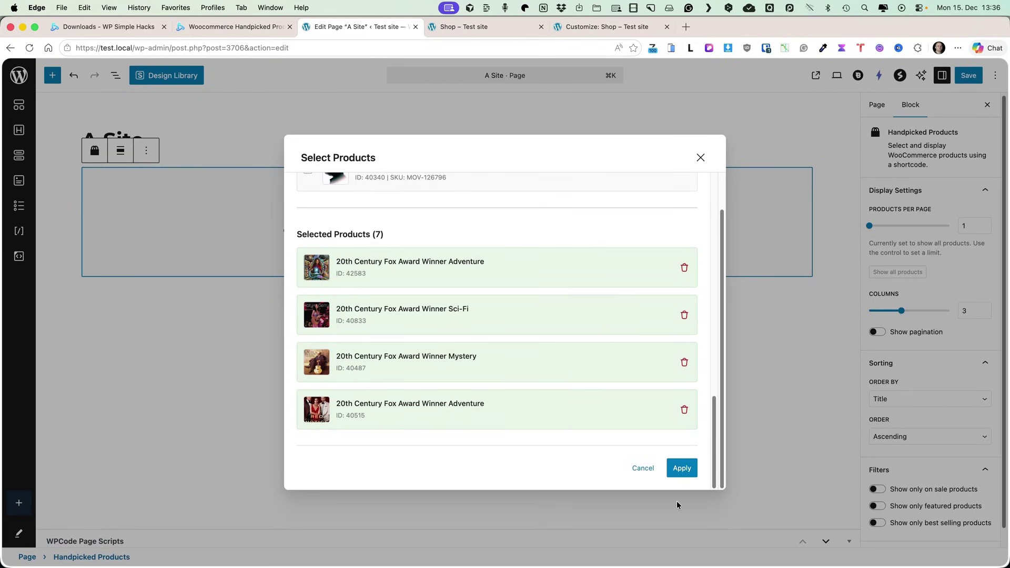
click(682, 469)
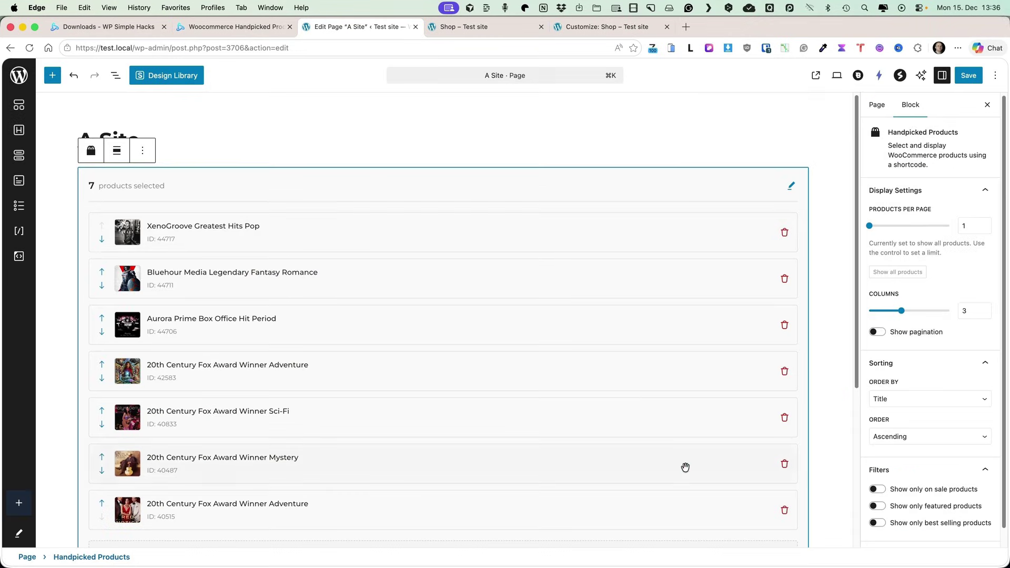
Reorder the products: Bluehour Media above XenoGroove, Aurora Prime below the first Award Winner Adventure, and Award Winner Sci-Fi below Award Winner Mystery
scroll(602, 250, down, 5)
scroll(602, 250, up, 5)
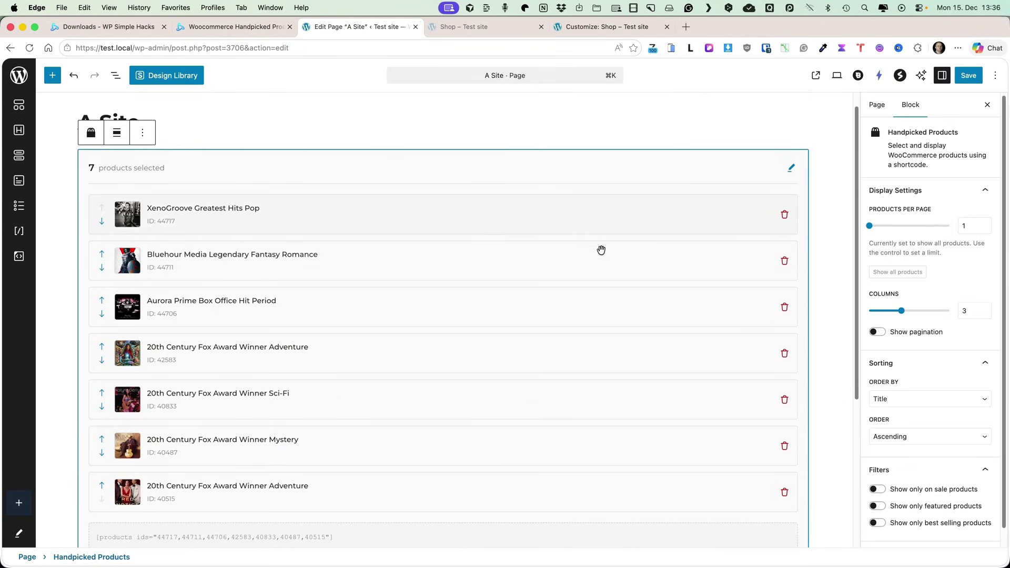
click(102, 255)
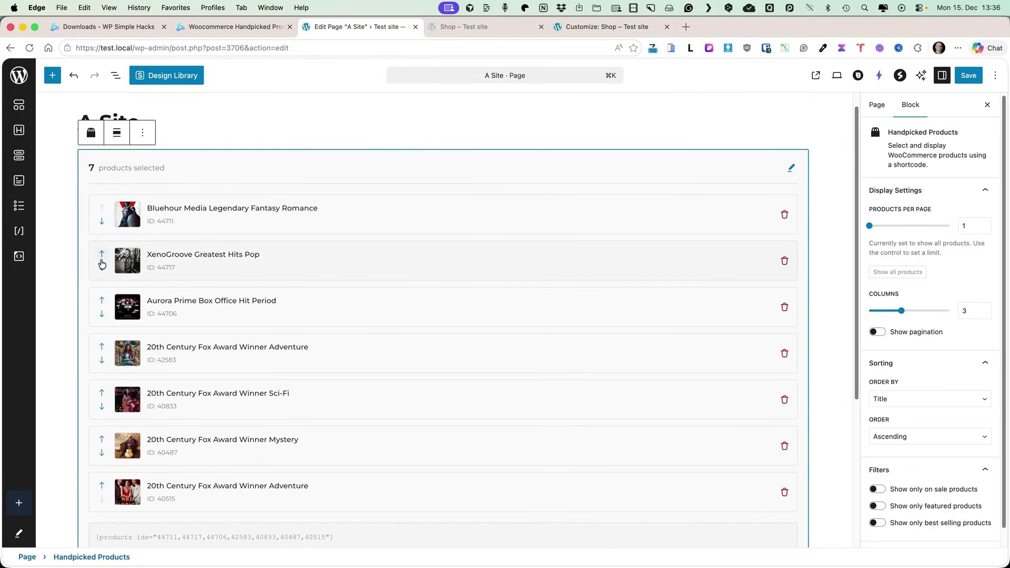
click(102, 314)
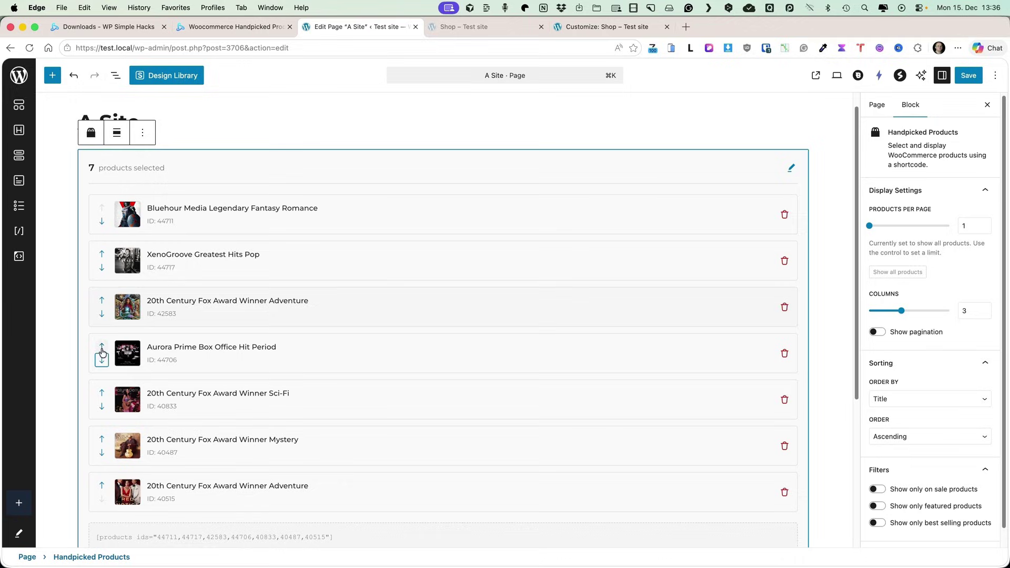
click(101, 406)
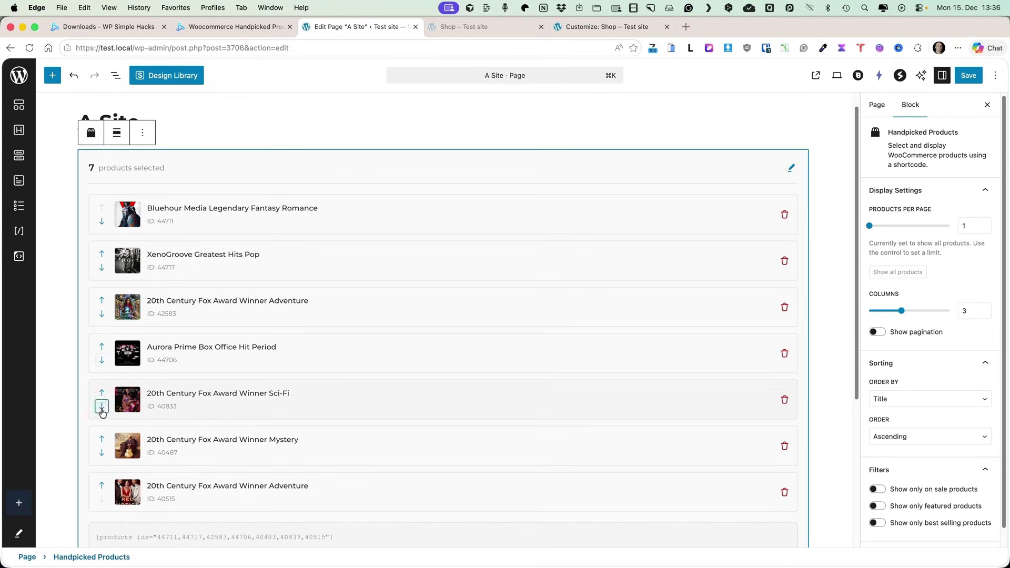
Remove the last three 20th Century Fox products from the block's product list
click(784, 400)
click(785, 400)
click(785, 400)
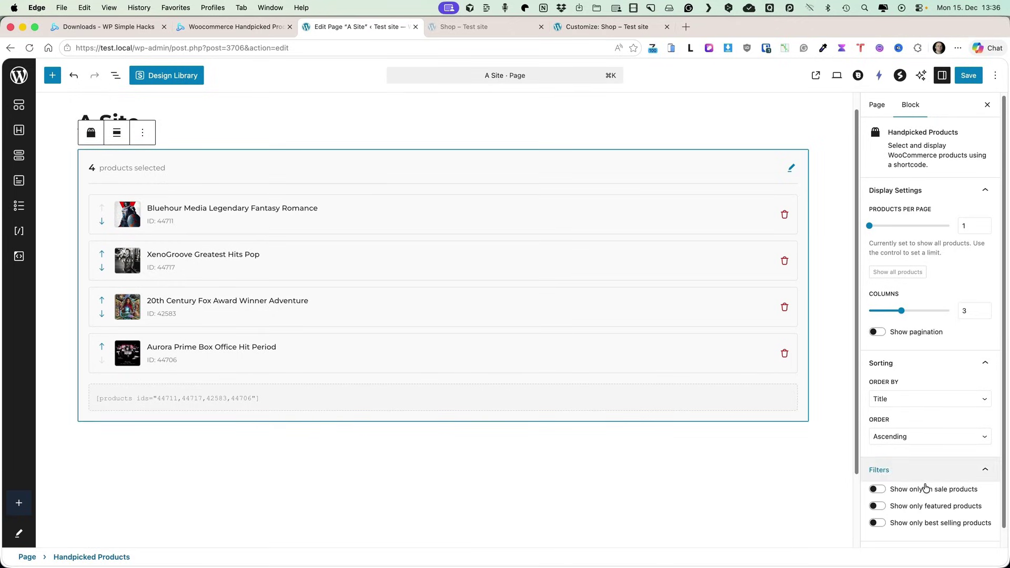
Try a limit of 2 products per page, restore showing all products, and set the block's columns to 4
click(984, 223)
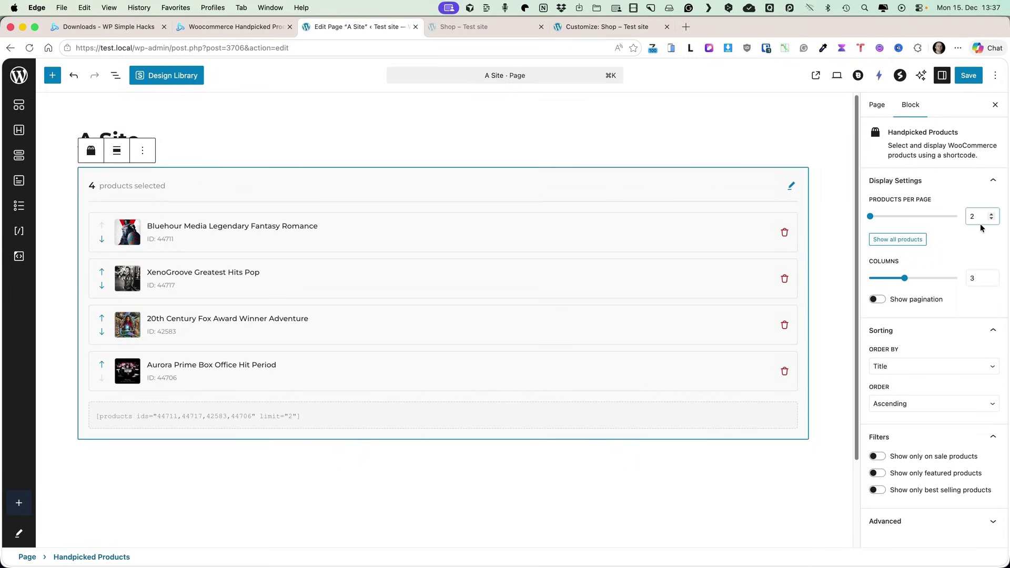
click(898, 241)
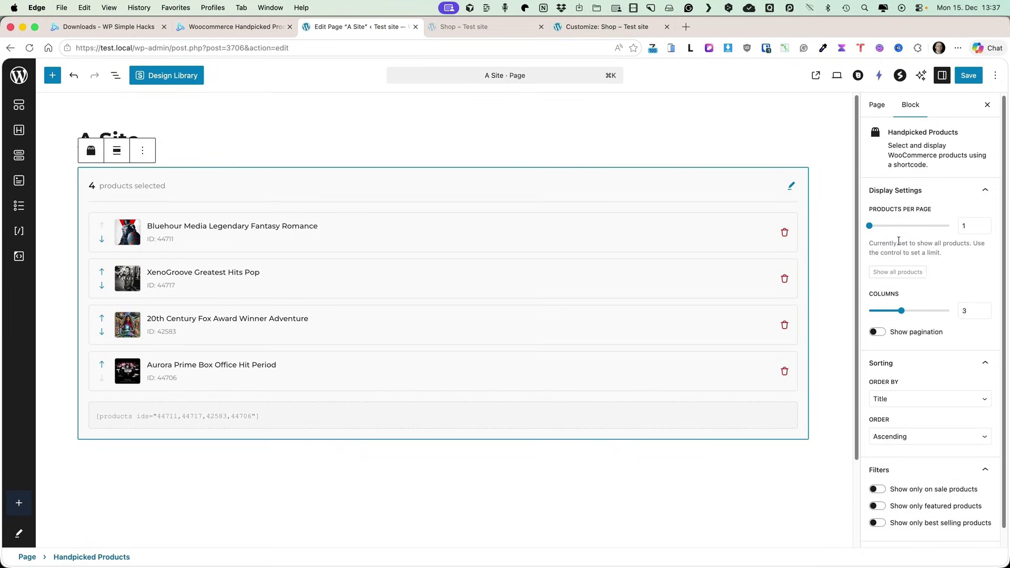
scroll(948, 271, down, 1)
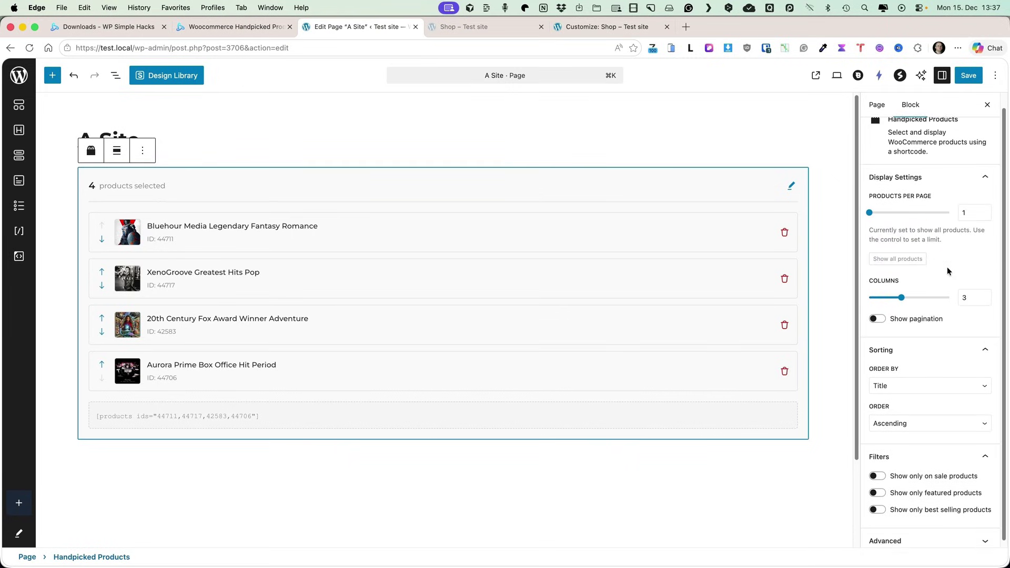
click(983, 290)
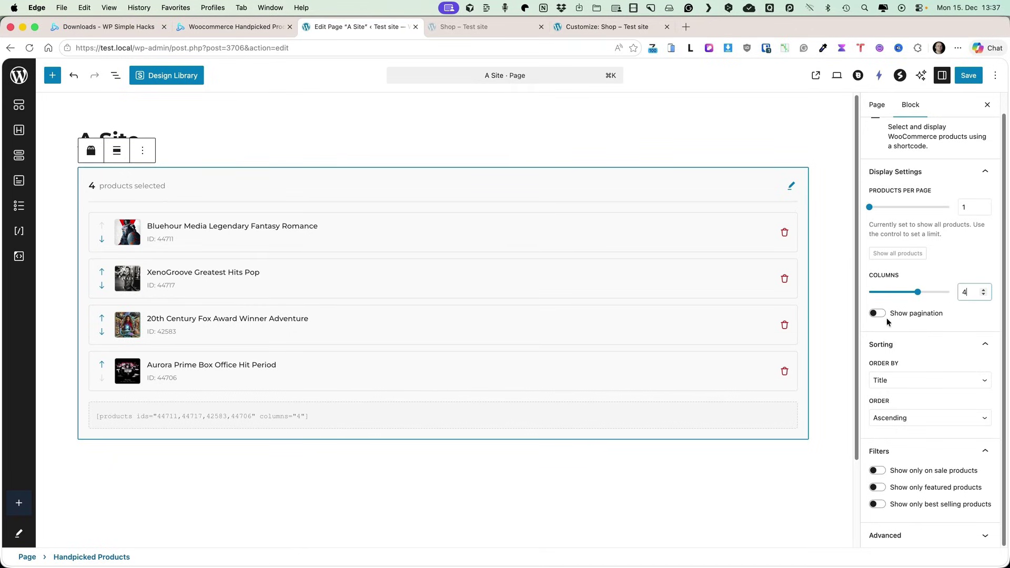
click(886, 292)
scroll(895, 273, up, 1)
Select the 19 products from XenoGroove Greatest Hits Pop through Lionsgate Original Fantasy for the Handpicked Products block and apply the selection
click(793, 188)
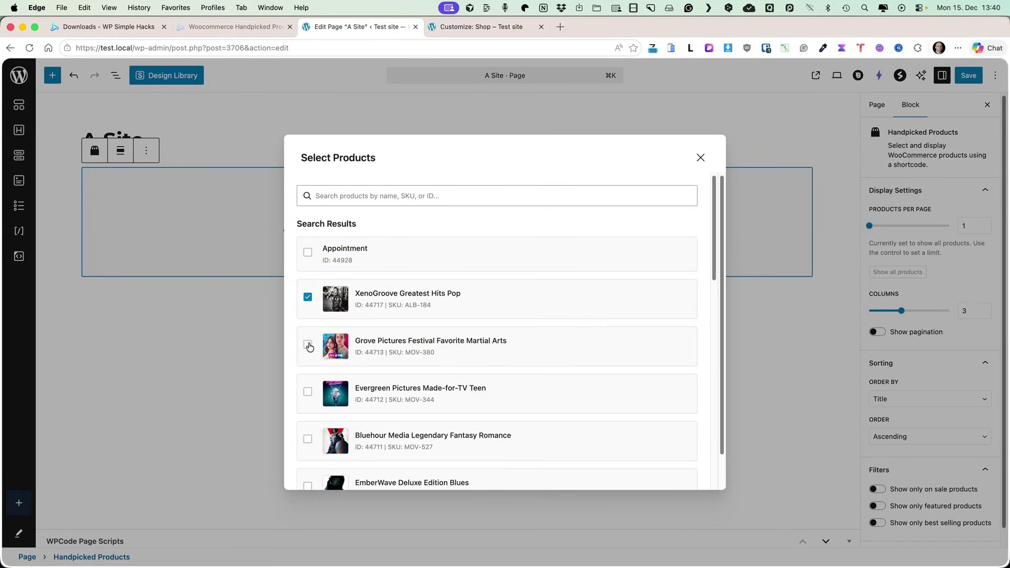
click(309, 345)
click(308, 392)
click(308, 439)
scroll(308, 369, down, 3)
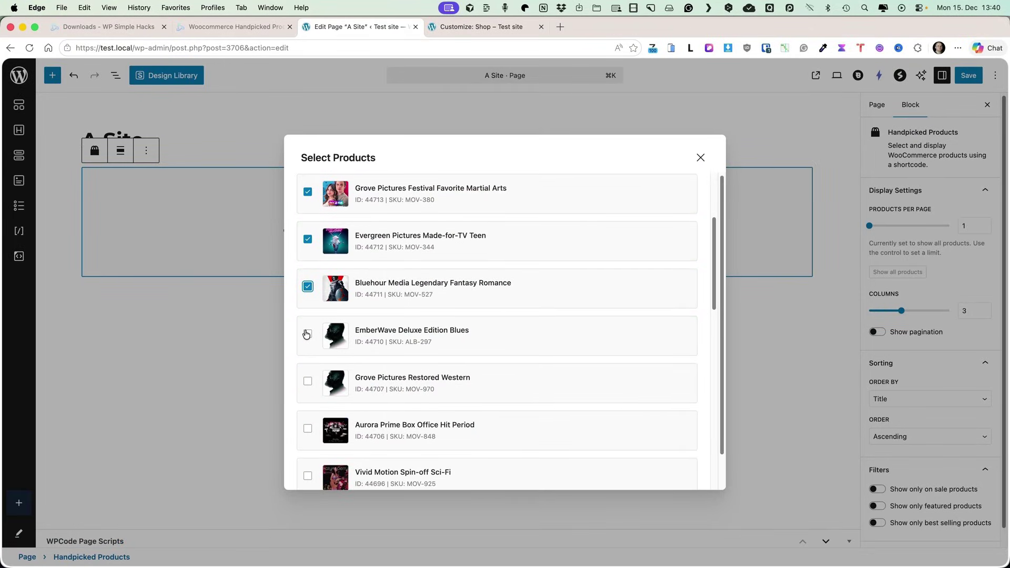
click(308, 336)
click(308, 381)
click(308, 428)
scroll(683, 464, down, 10)
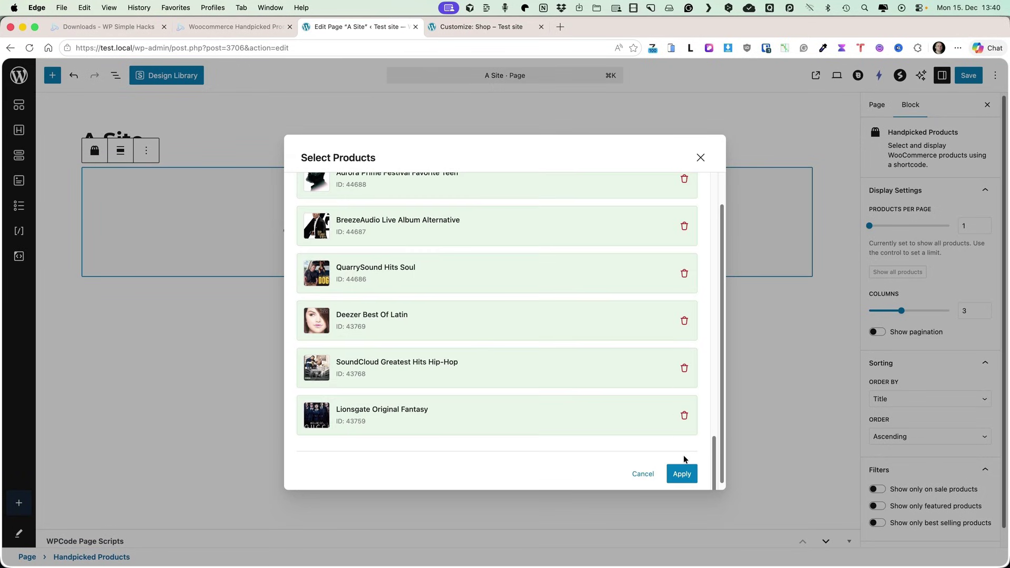
click(683, 474)
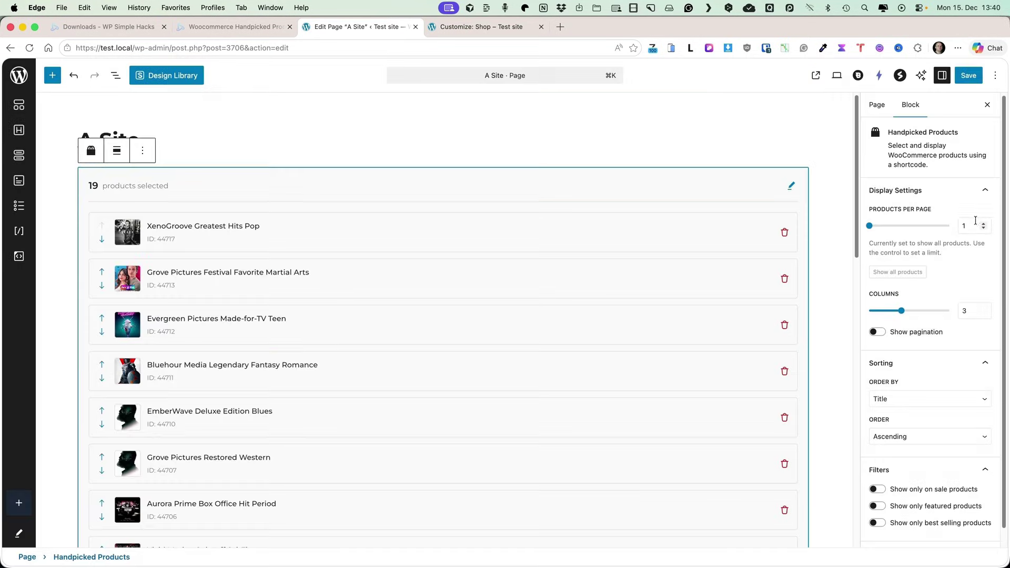
Set the block to 4 products per page in 4 columns and turn on pagination
click(984, 224)
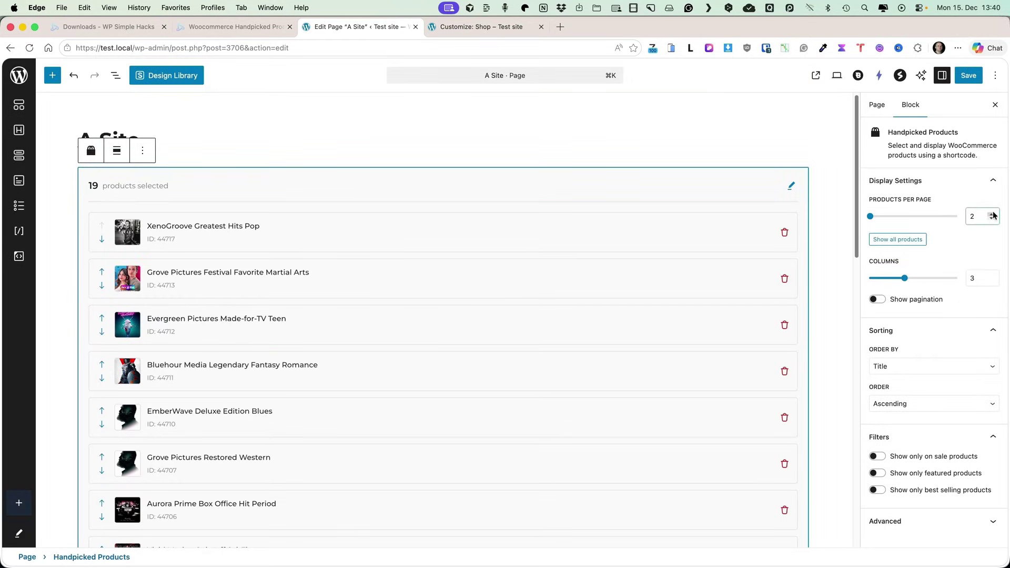
click(993, 214)
click(993, 275)
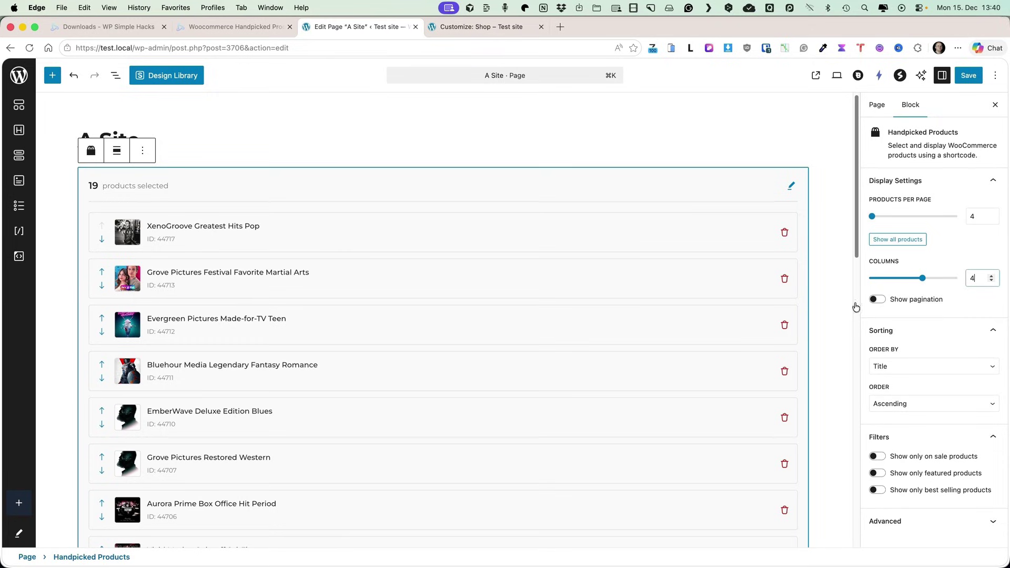
click(877, 299)
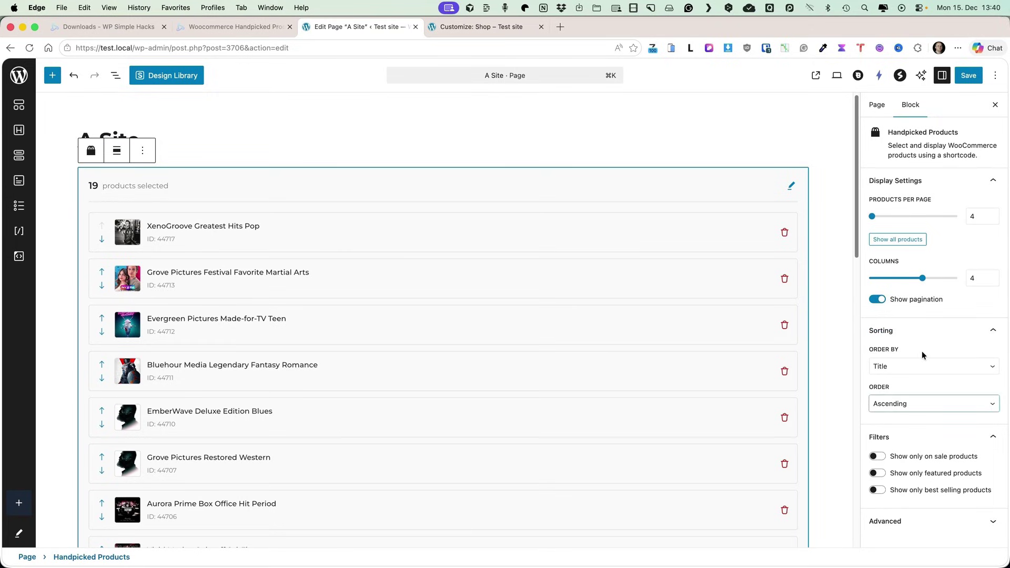
Review the block's sorting options, keep Title in ascending order, and save the page
click(911, 367)
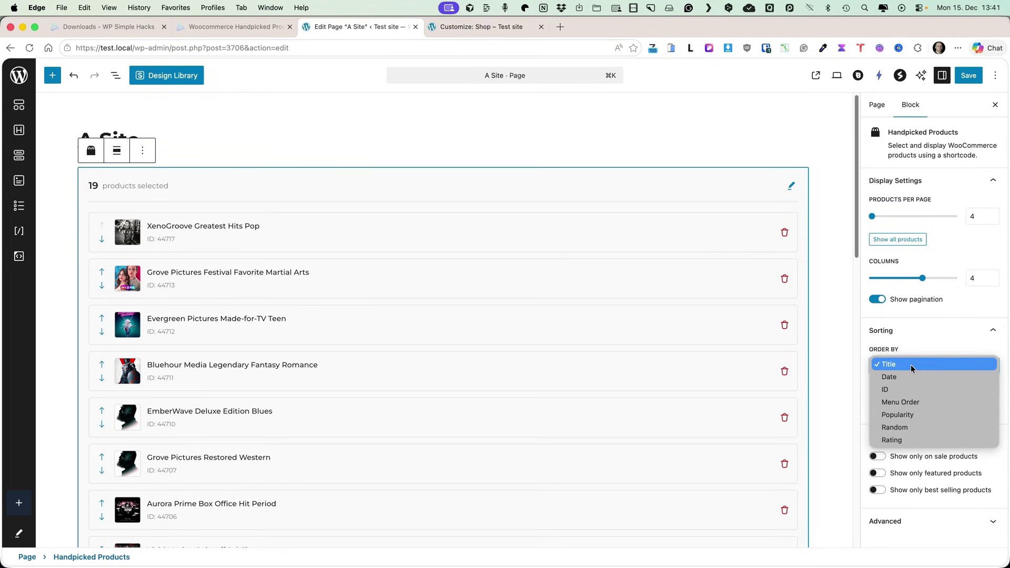
click(925, 347)
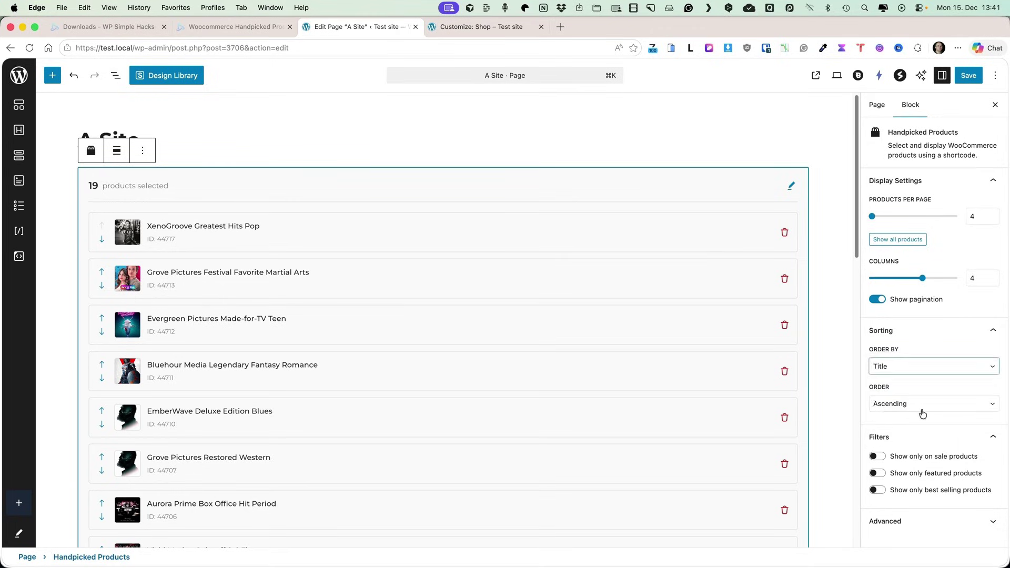
click(920, 405)
click(922, 390)
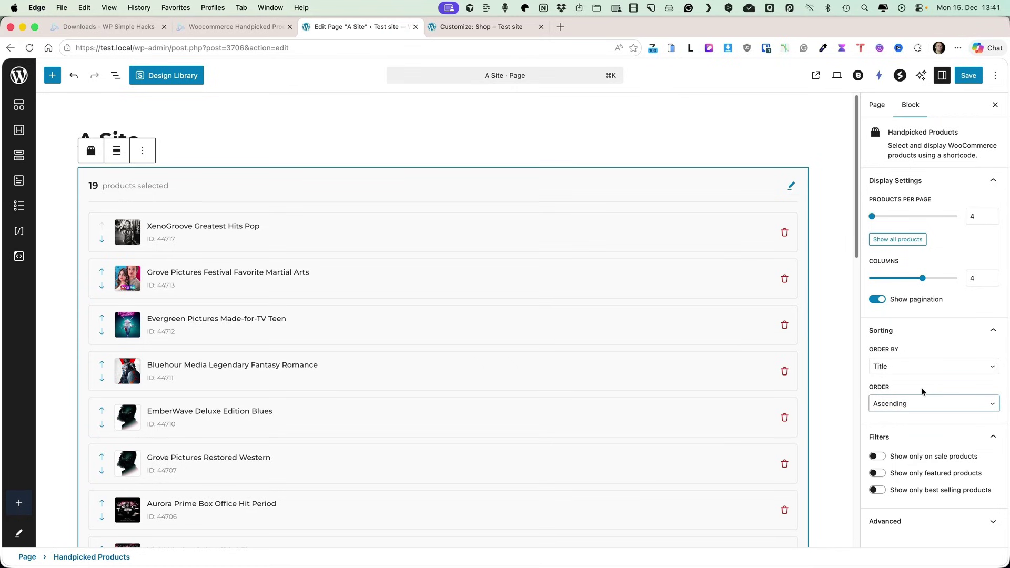
click(969, 75)
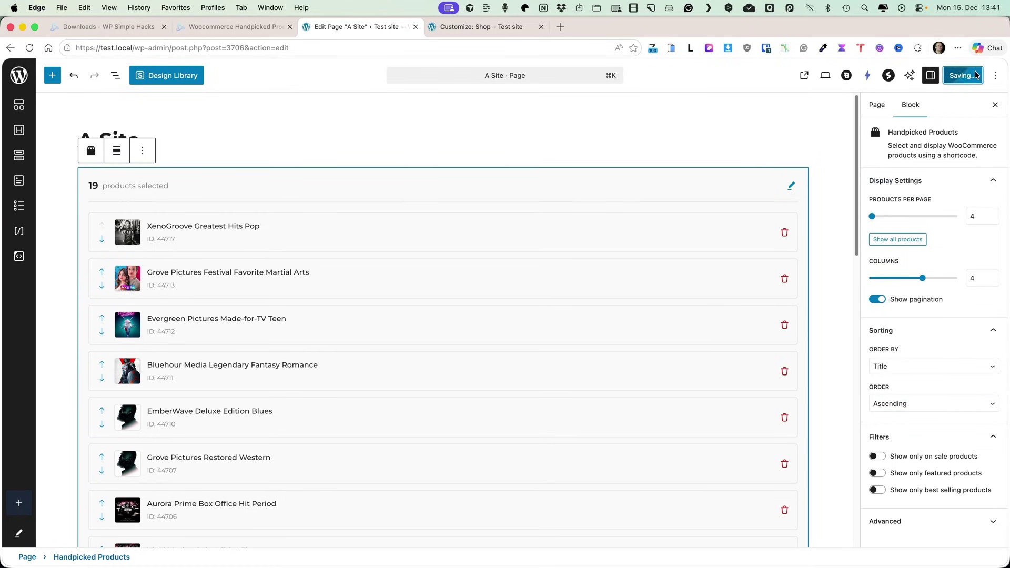
View the published A Site page and compare its product cards and pagination with those on the Shop page
click(816, 75)
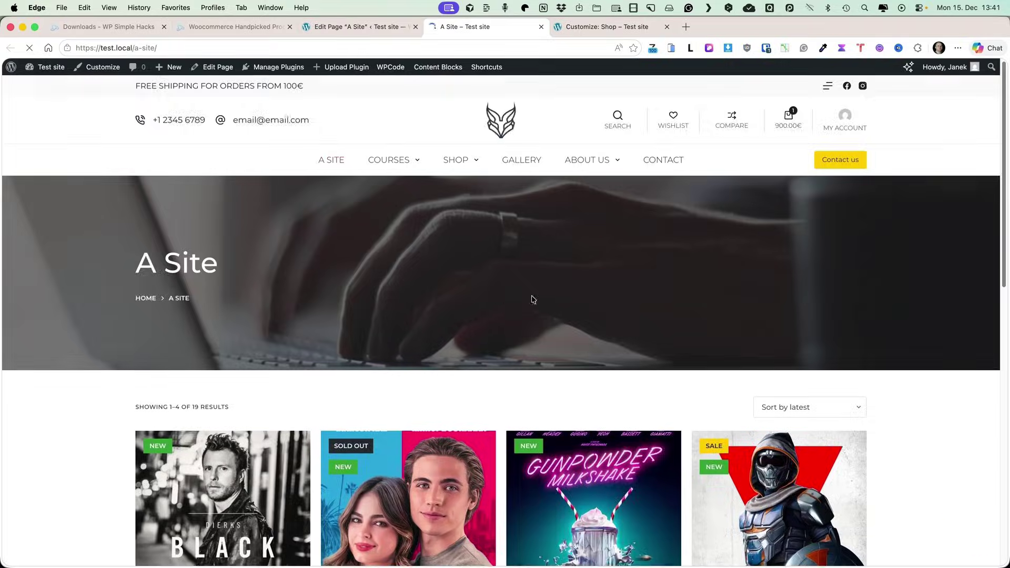
scroll(536, 298, down, 5)
scroll(540, 297, down, 3)
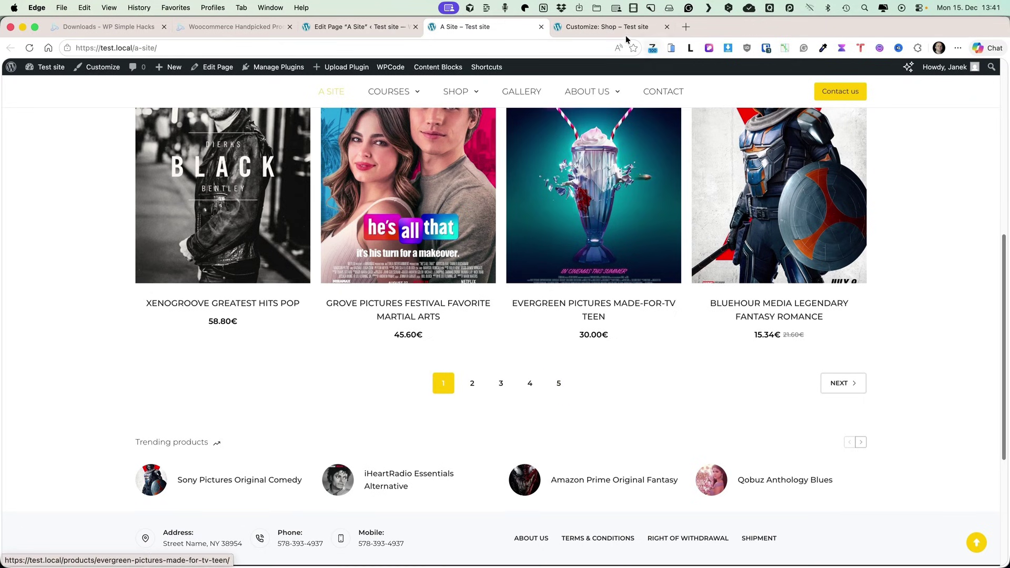
click(610, 26)
scroll(647, 184, down, 10)
scroll(660, 196, down, 3)
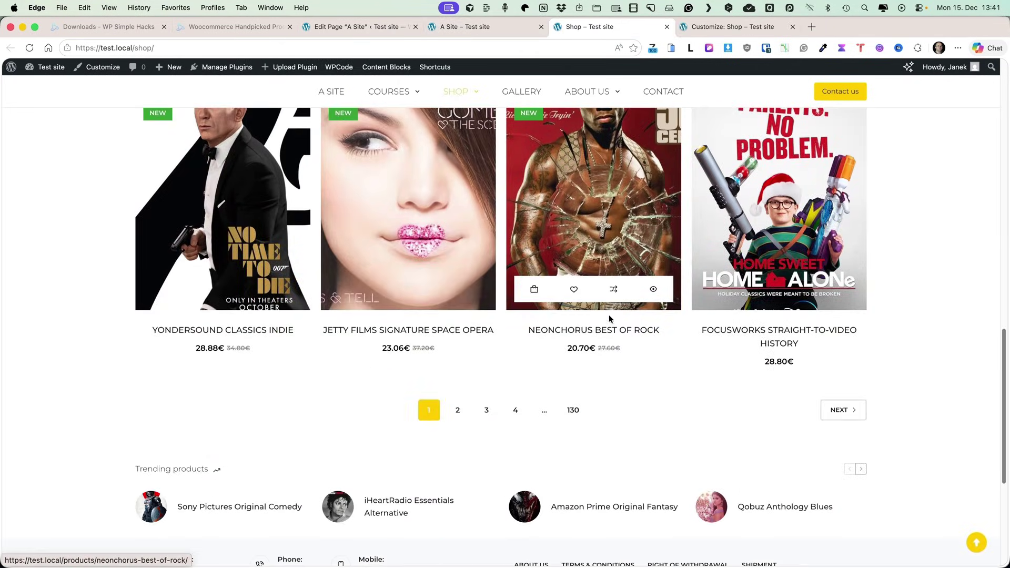
Return to the A Site editor and remove all selected products from the Handpicked Products block
click(363, 26)
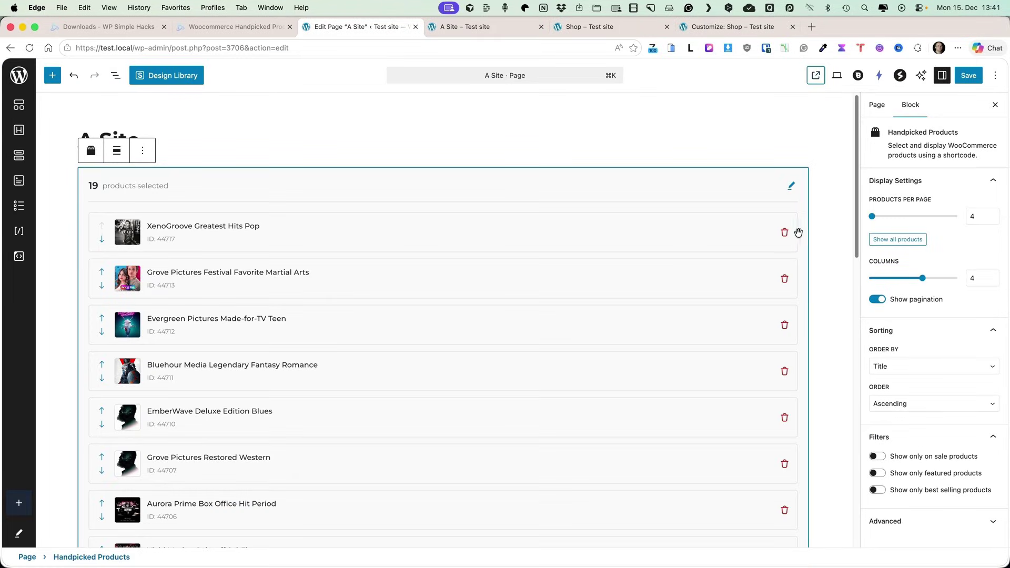
click(786, 236)
double_click(786, 236)
triple_click(787, 237)
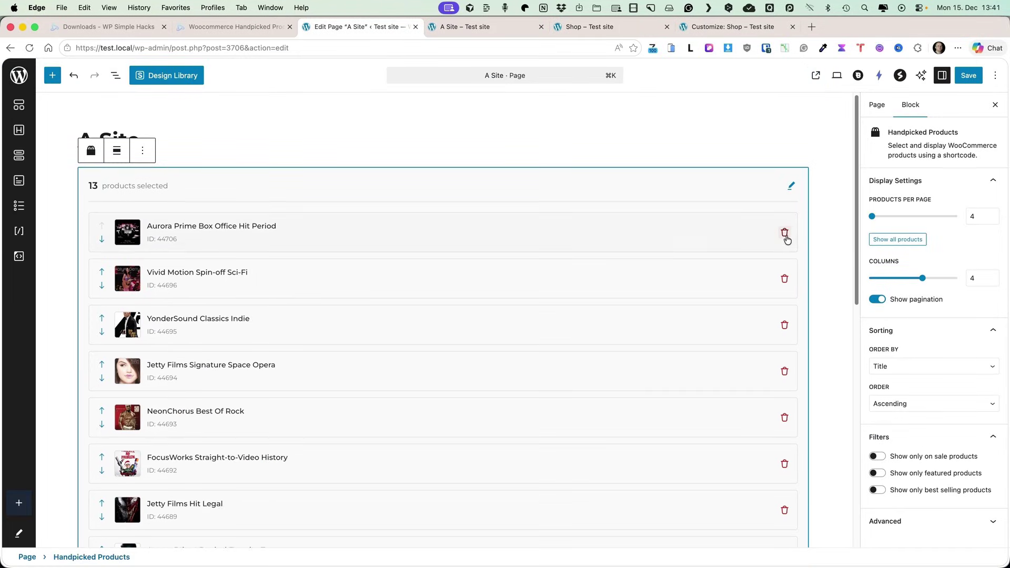
triple_click(786, 237)
triple_click(786, 237)
Make the block show only on sale products, save the page, and reload the published A Site page
click(878, 456)
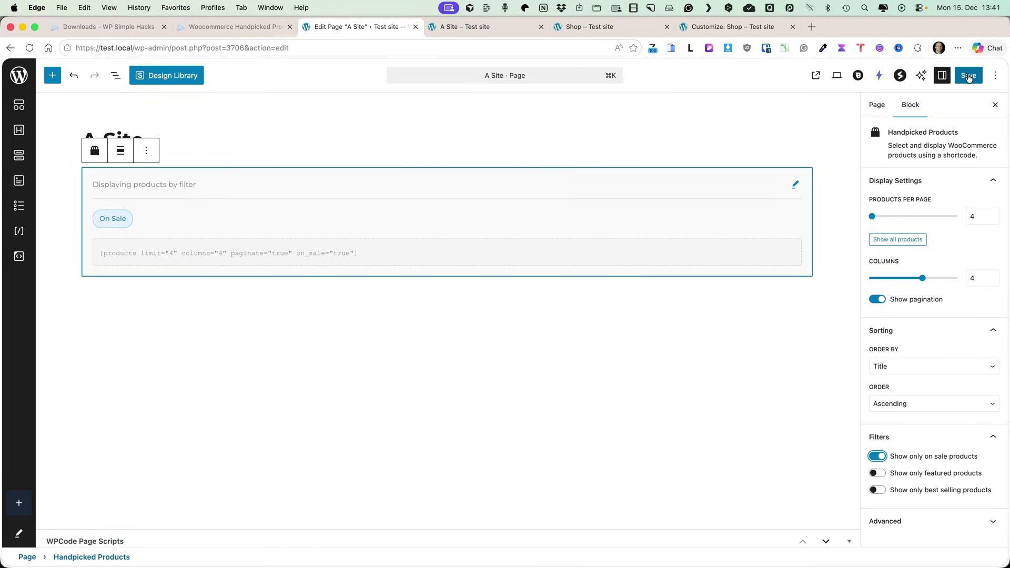
click(970, 76)
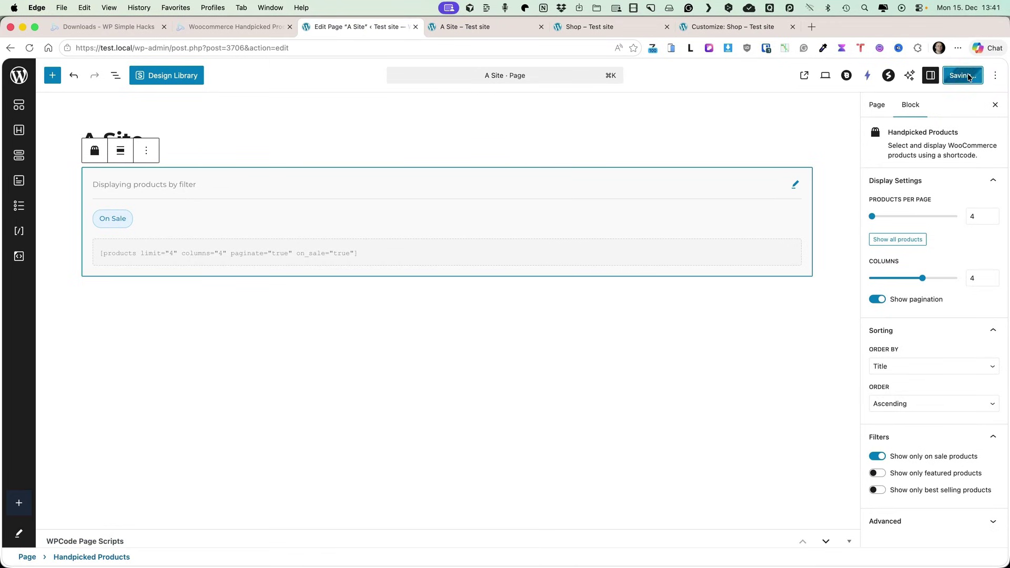
click(451, 27)
click(30, 47)
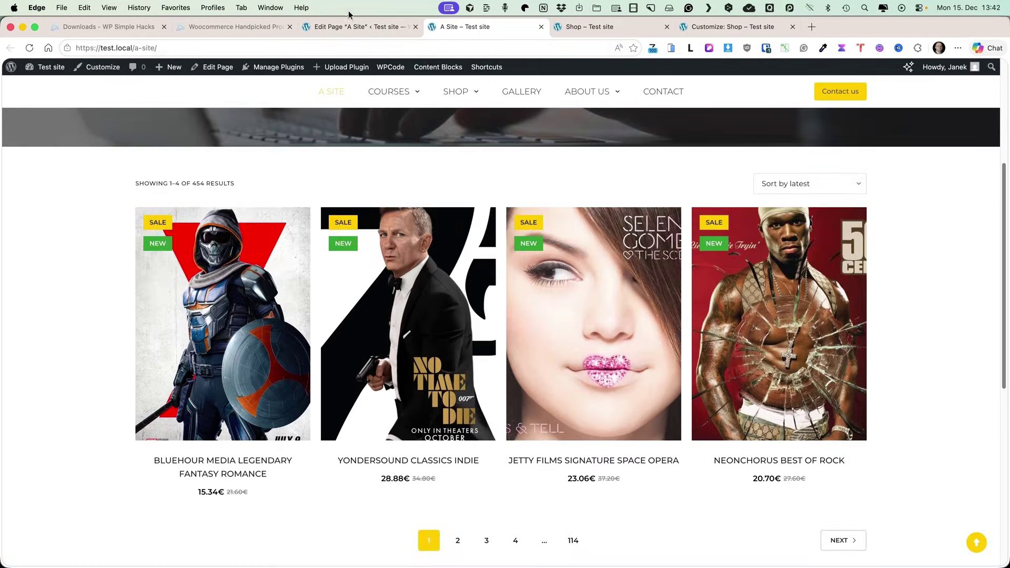
Return to the A Site editor and make the Handpicked Products block combine the on sale and best selling filters
click(348, 27)
click(878, 457)
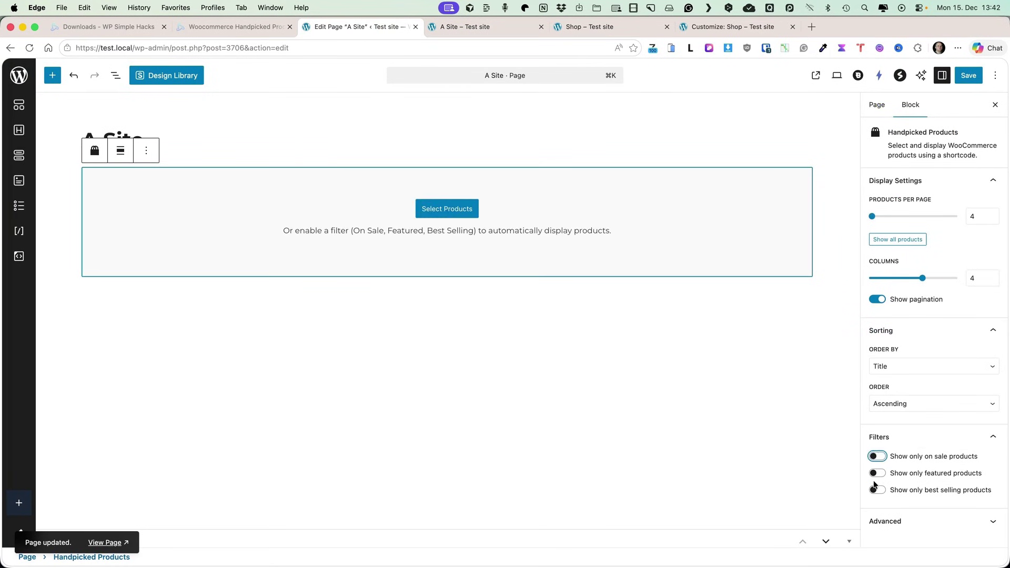
click(879, 490)
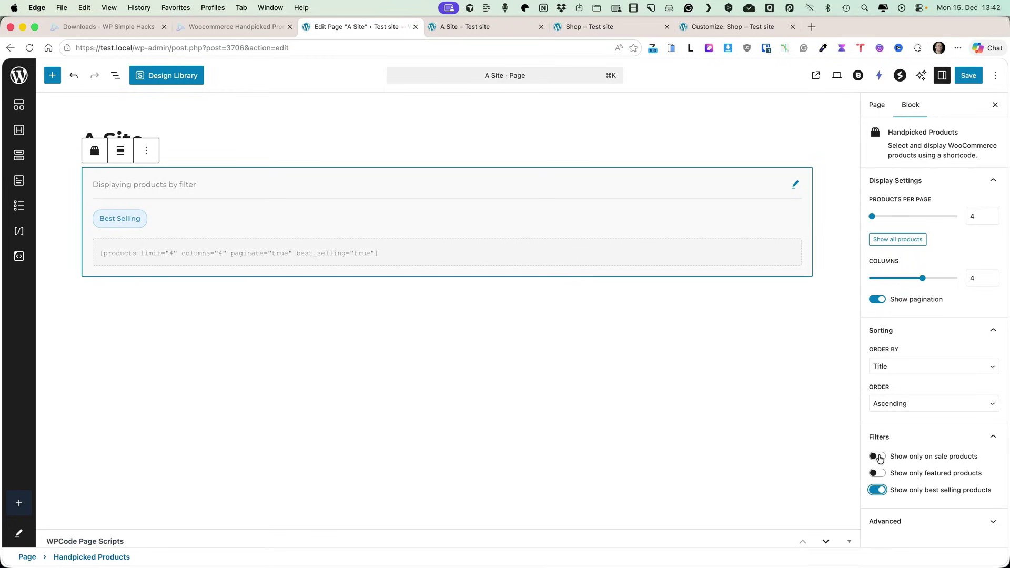
click(877, 457)
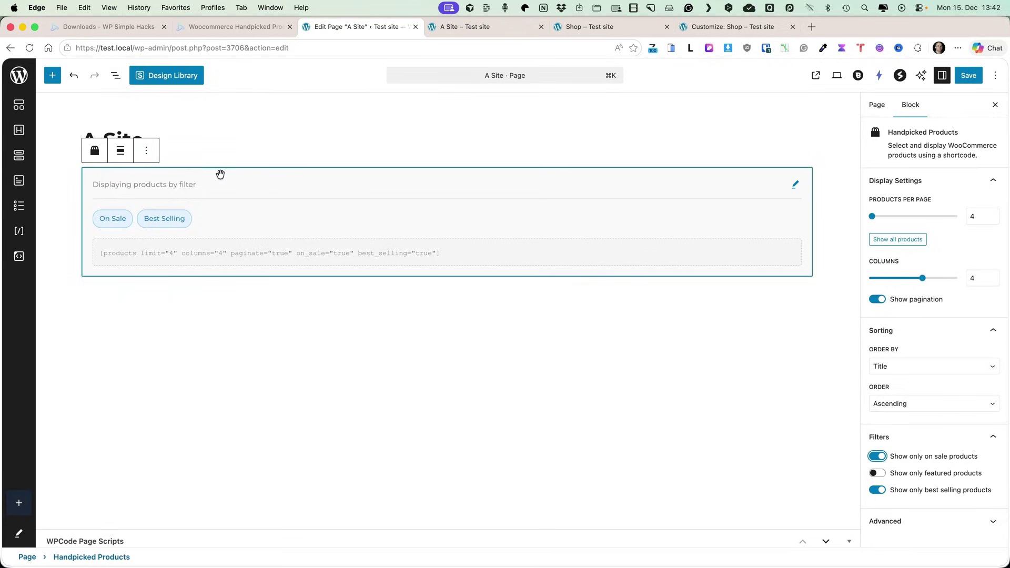
Remove the Handpicked Products block and insert a Handpicked Category block in its place
key(BackSpace)
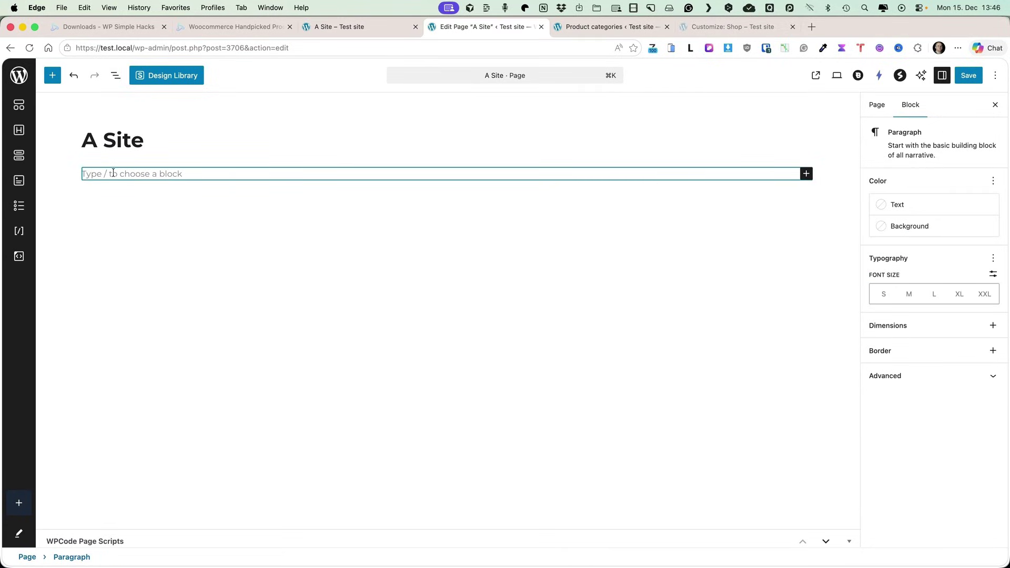
text(/hand)
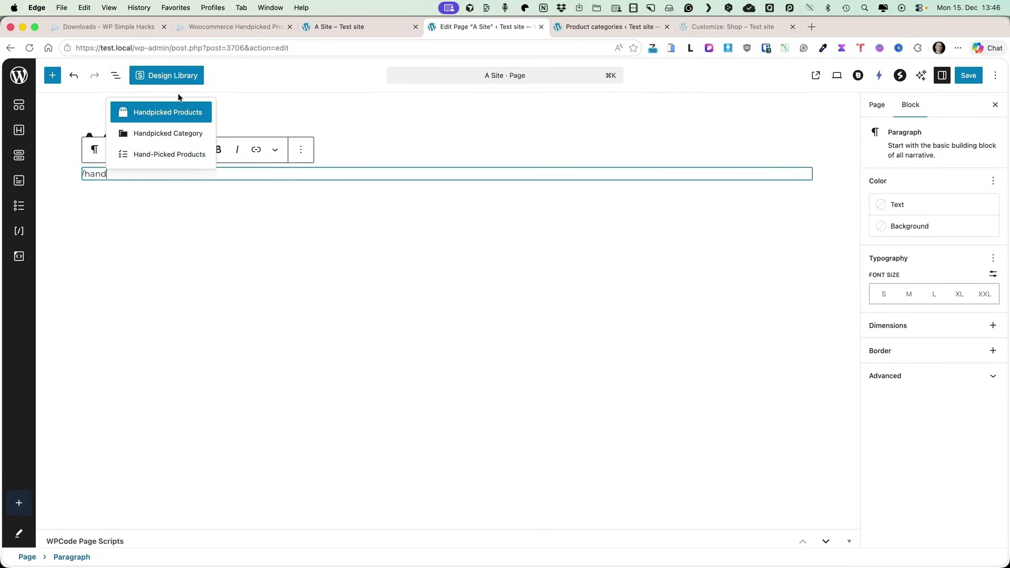
click(157, 135)
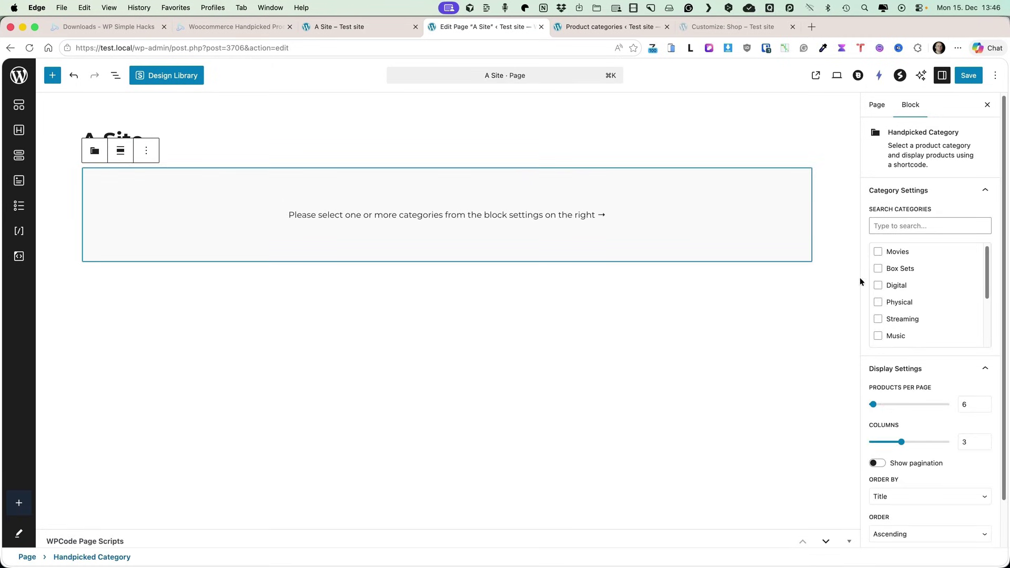
Look through the block's category list and select Box Sets, Streaming and Music
scroll(985, 282, down, 3)
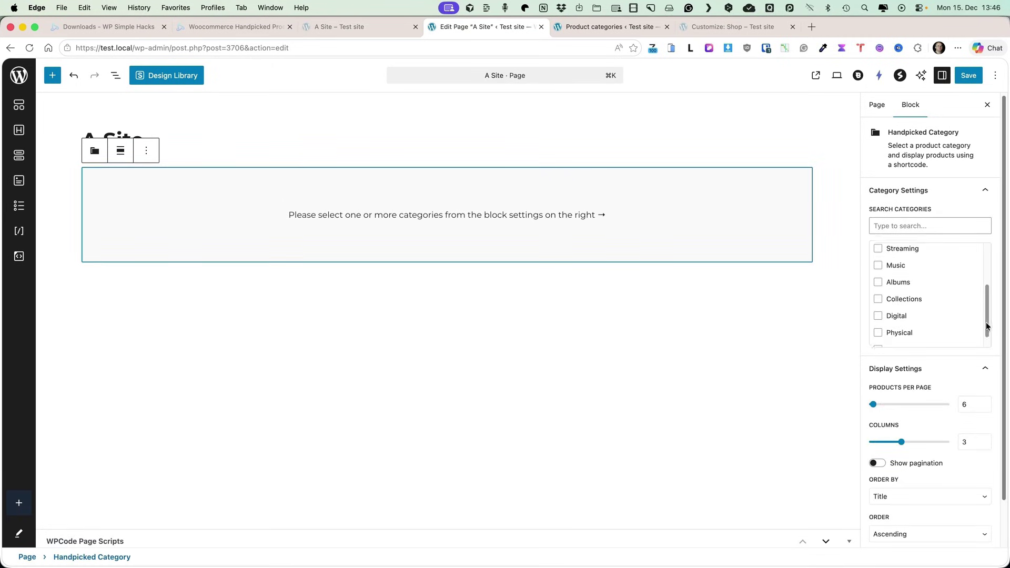
scroll(981, 276, up, 3)
scroll(977, 271, up, 1)
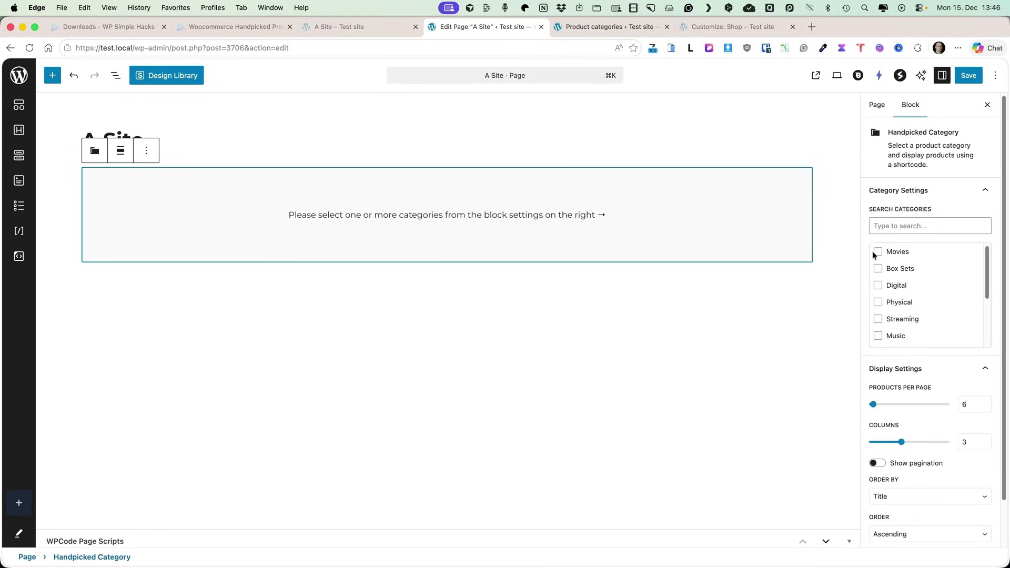
click(878, 269)
click(880, 338)
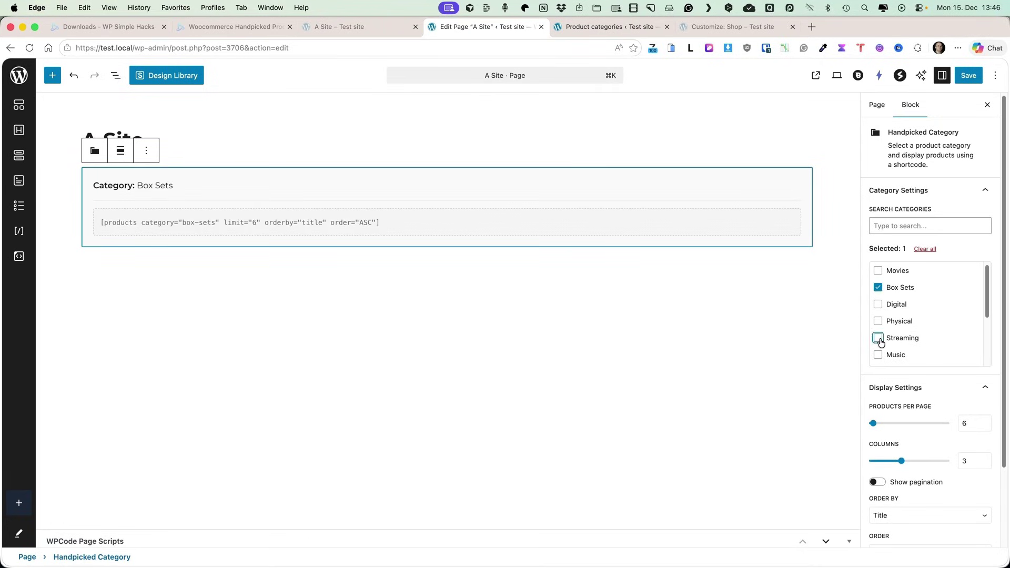
click(879, 355)
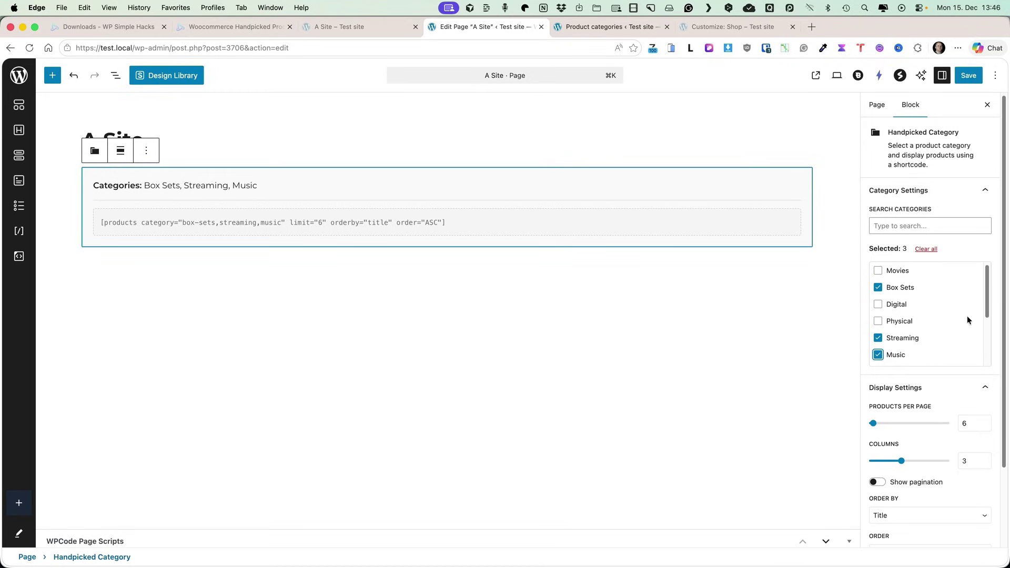
Enable pagination for the Handpicked Category block and open its product exclusion settings
scroll(997, 316, down, 1)
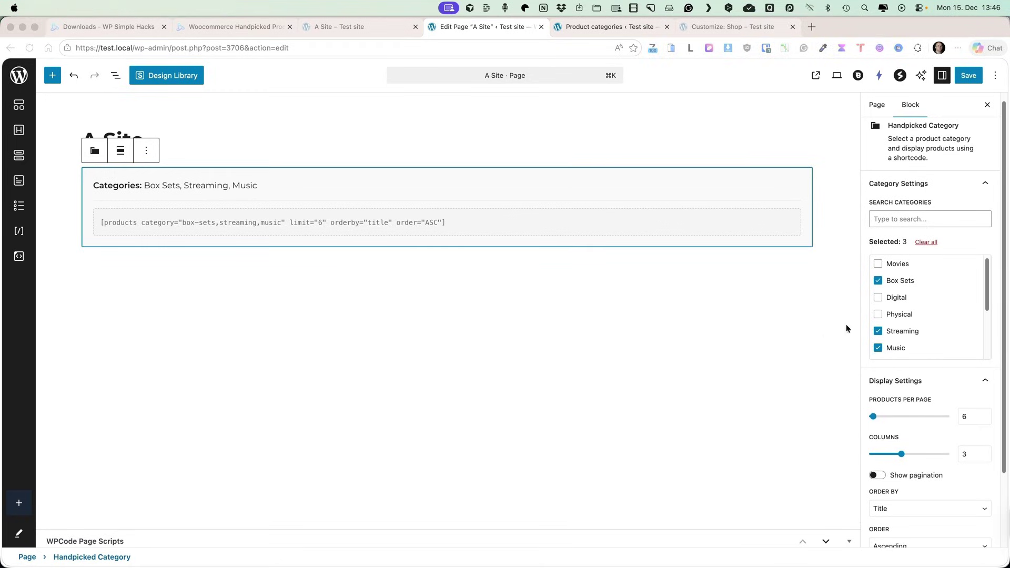
scroll(940, 294, down, 4)
scroll(950, 389, down, 3)
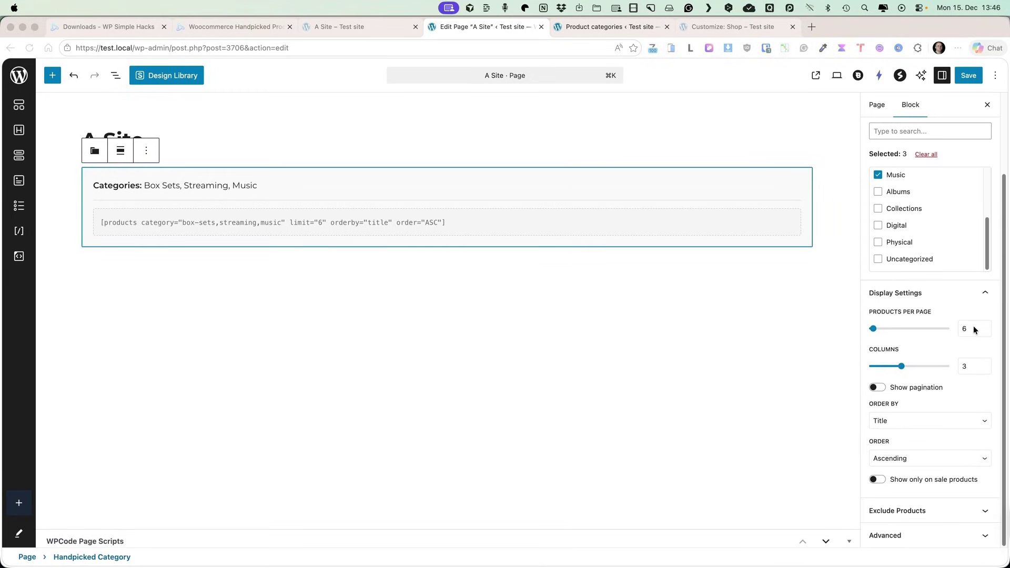
click(880, 389)
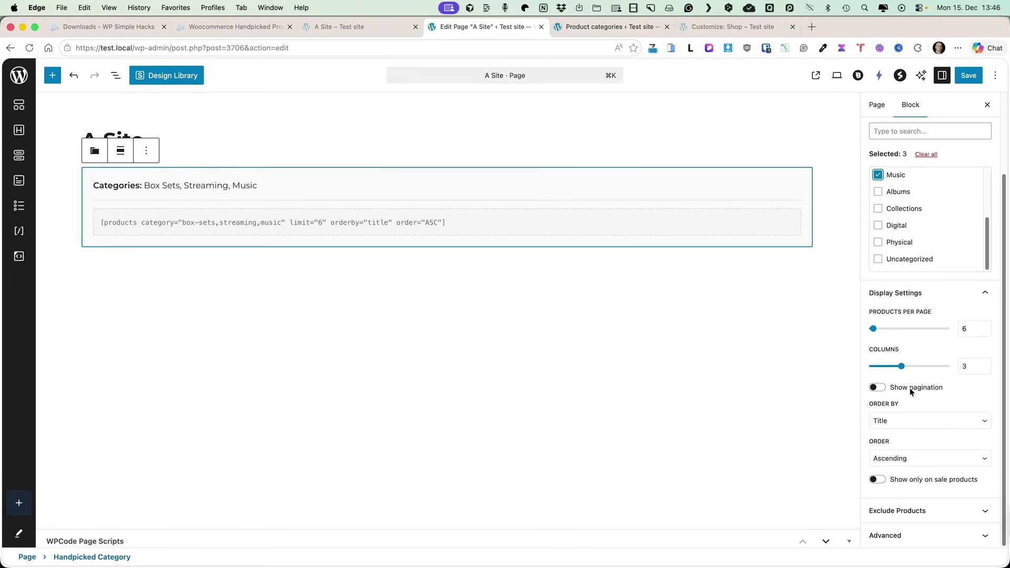
click(878, 388)
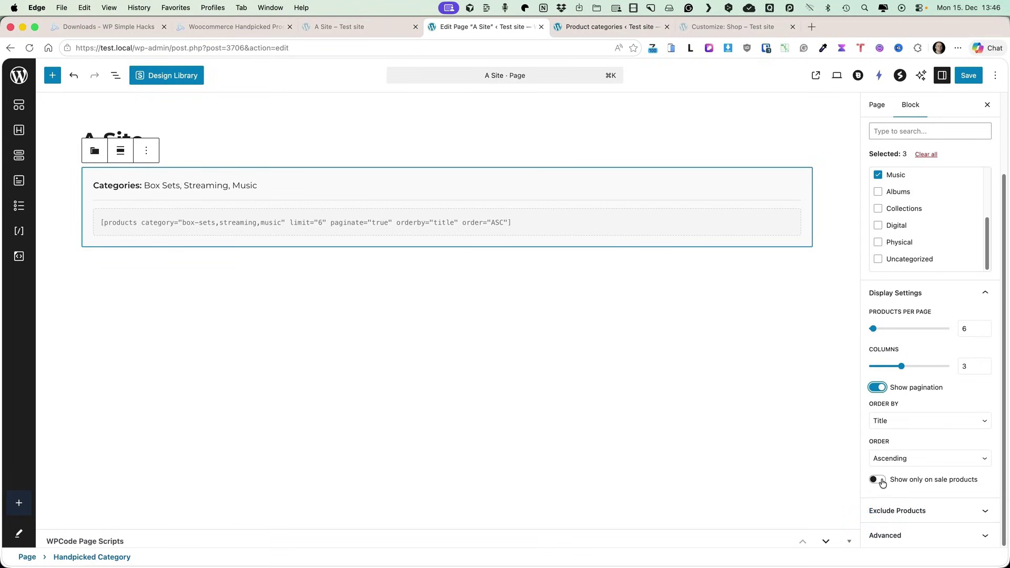
click(934, 511)
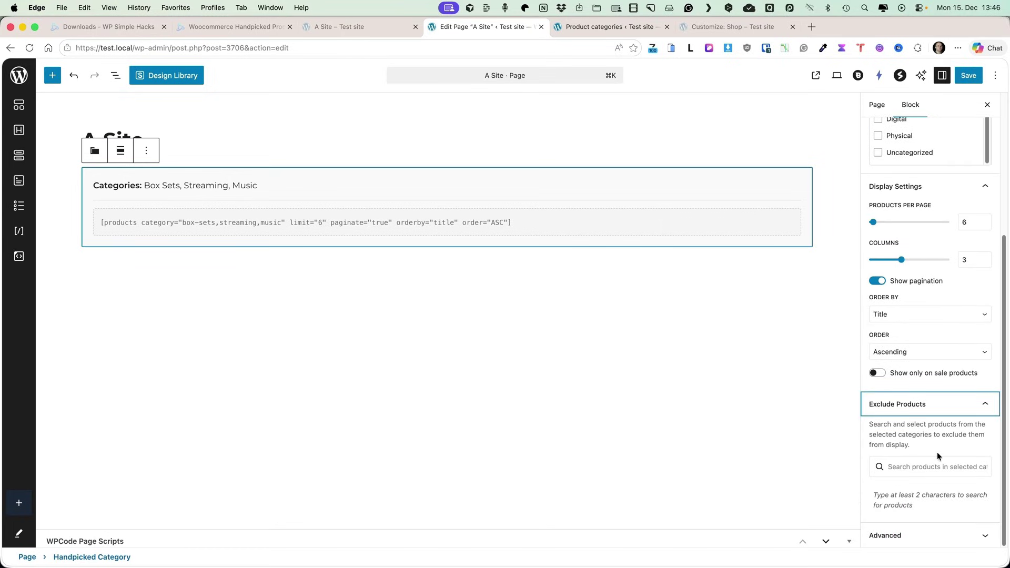
Save the page, open the published A Site page, and examine its category products and pagination
click(970, 75)
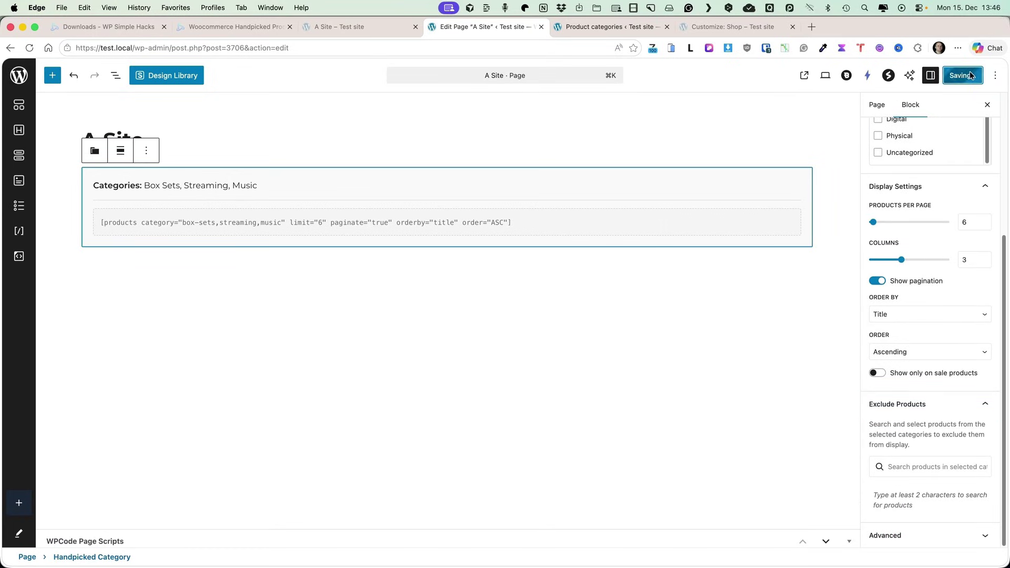
click(816, 76)
scroll(523, 250, down, 4)
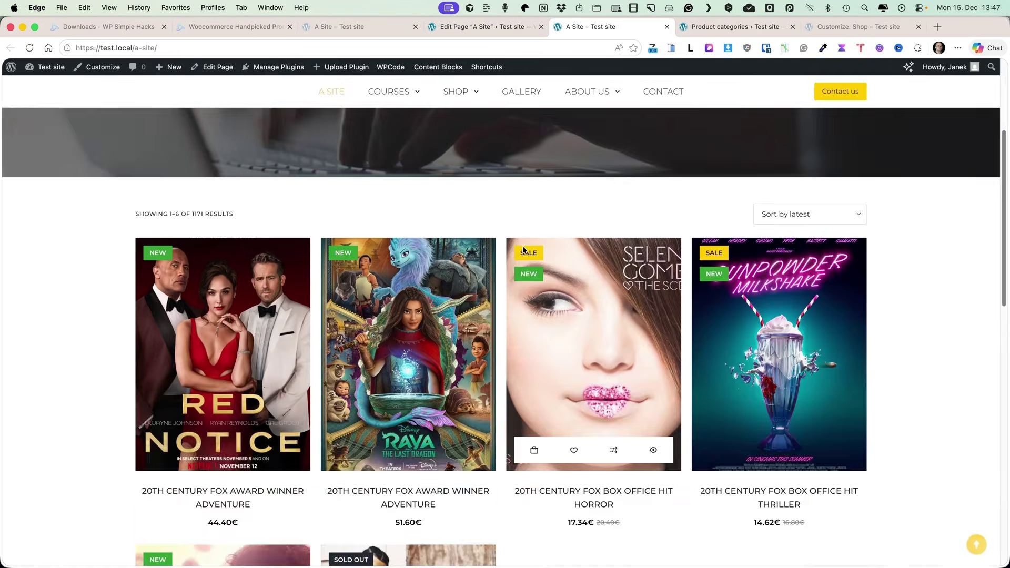
scroll(524, 250, down, 3)
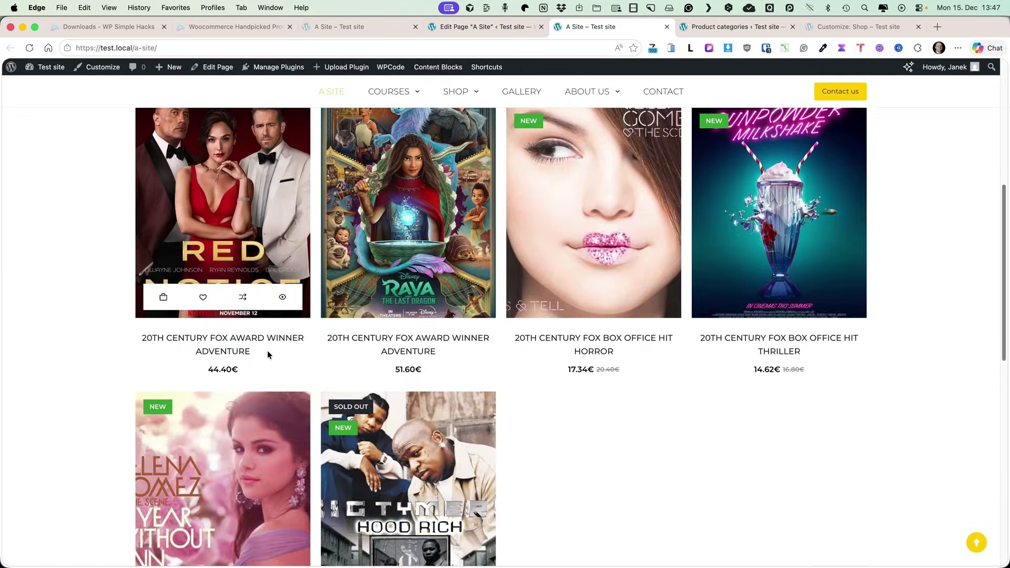
scroll(642, 345, down, 4)
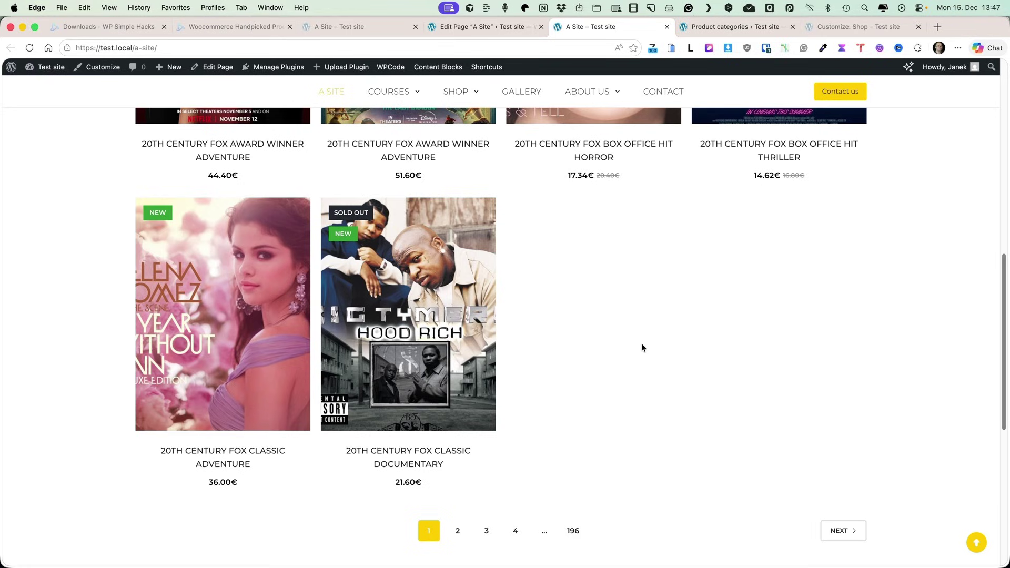
Copy "Box Office Hit Horror" from the published page and exclude 20th Century Fox Box Office Hit Horror from the Handpicked Category block
scroll(605, 297, up, 3)
key(super+c)
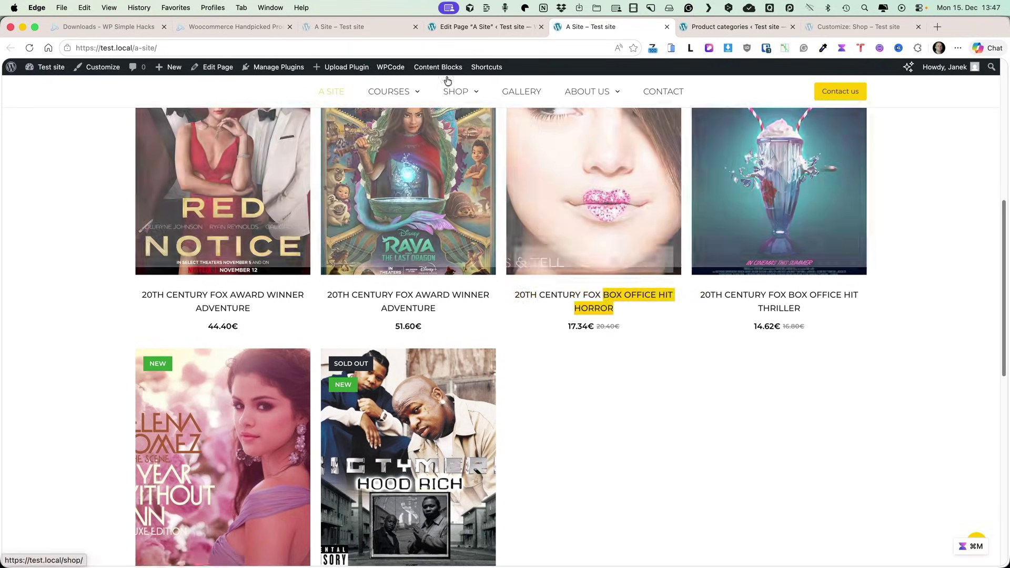
click(484, 26)
click(939, 467)
key(super+v)
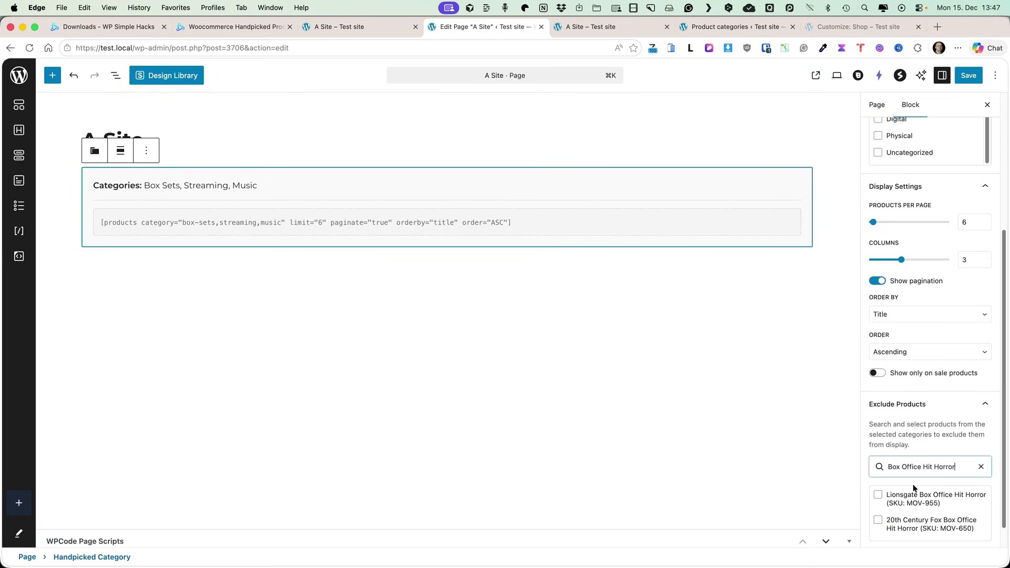
click(918, 522)
scroll(936, 421, down, 2)
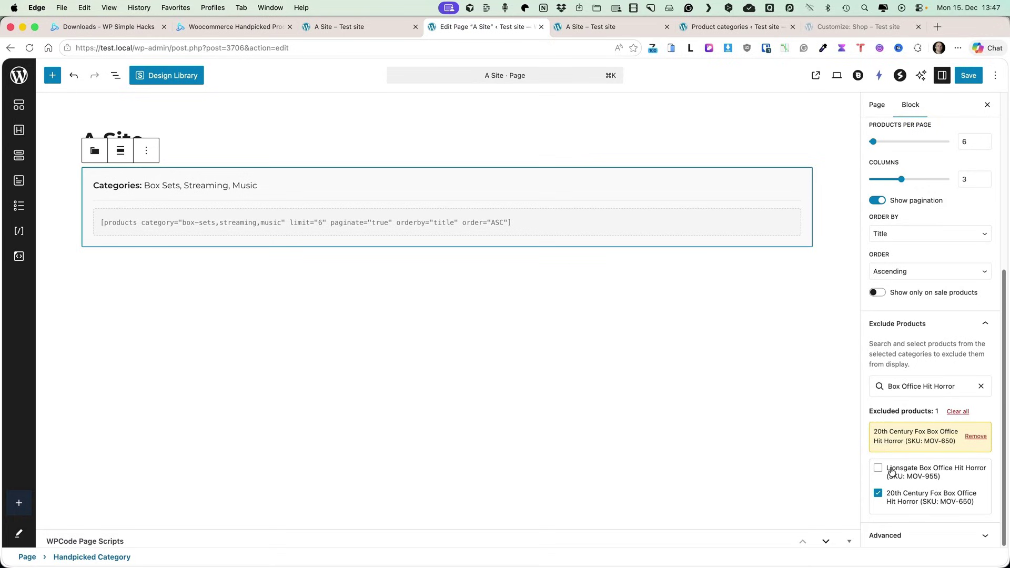
Set the Handpicked Category block to 8 products per page in 2 columns and save the page
scroll(938, 368, up, 5)
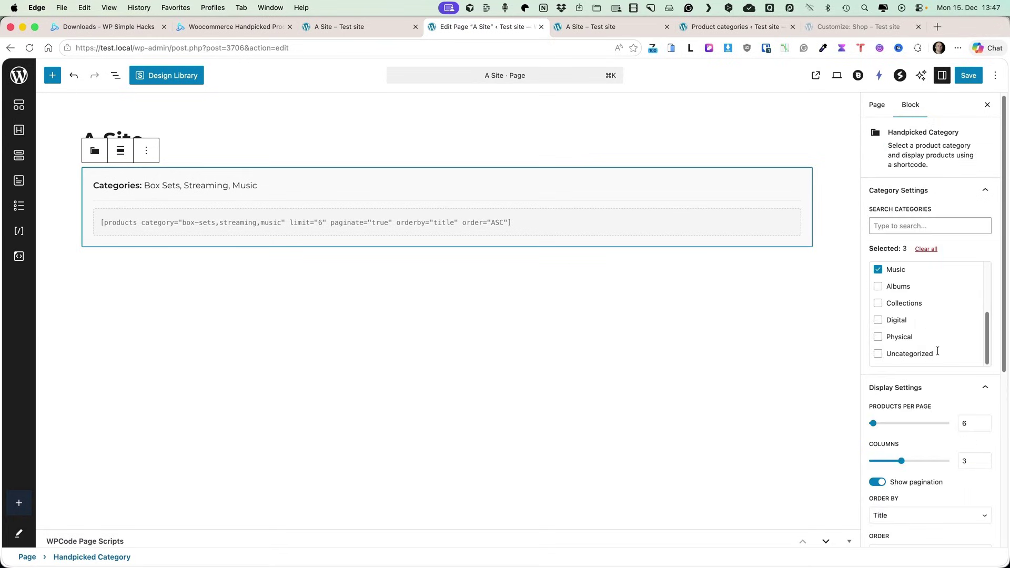
click(984, 421)
click(984, 421)
click(986, 464)
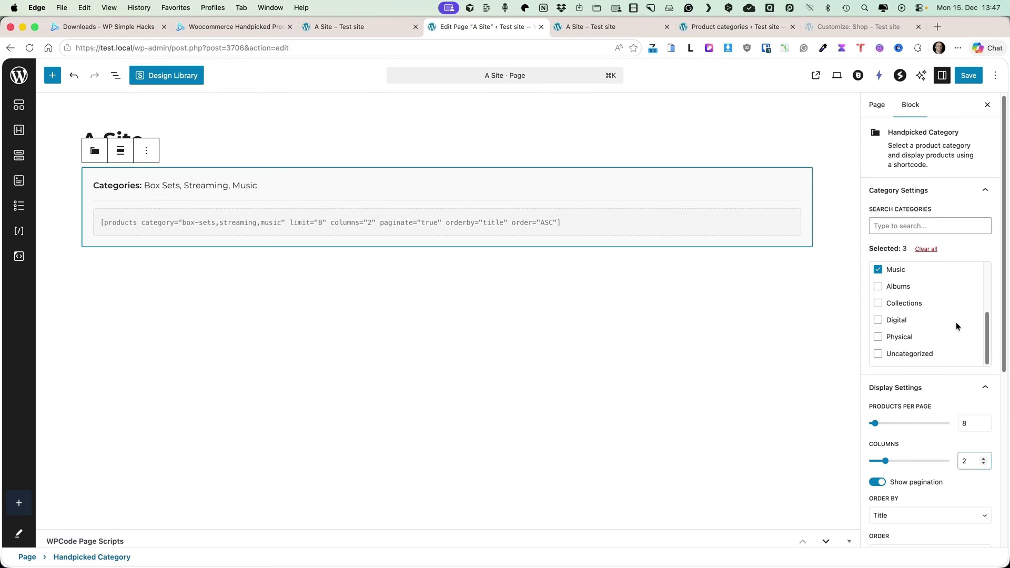
click(968, 76)
Reload the published A Site page and check the two-column product layout
click(590, 27)
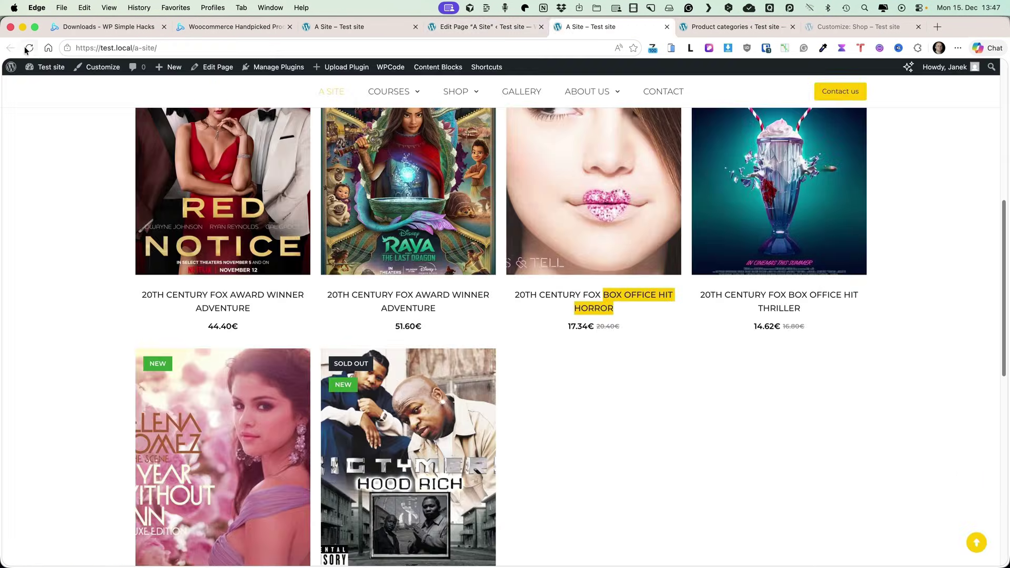
click(29, 48)
scroll(695, 312, up, 10)
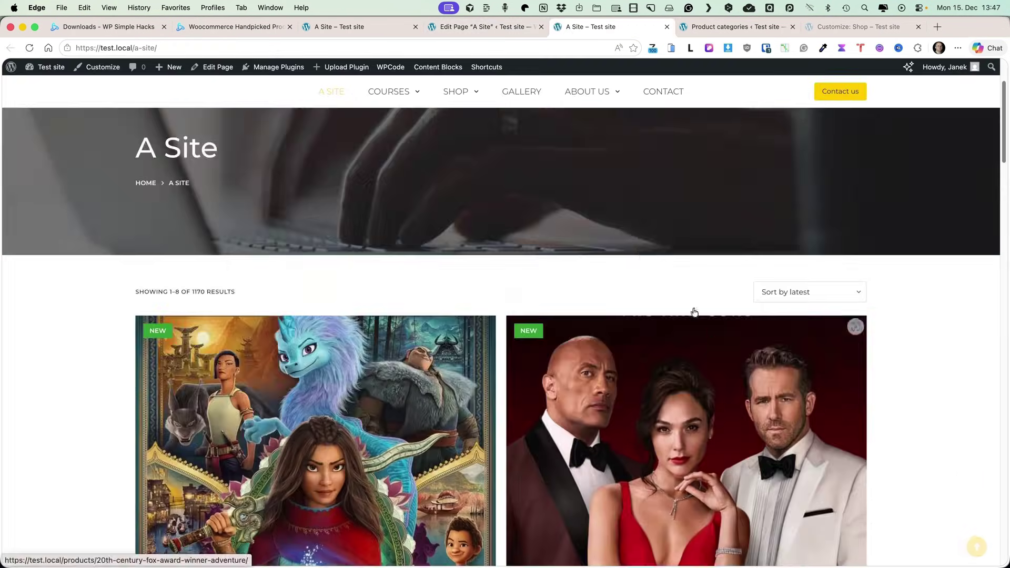
Return to the A Site editor, set the Handpicked Category block to 4 columns, and save the page
key(ctrl+shift+Tab)
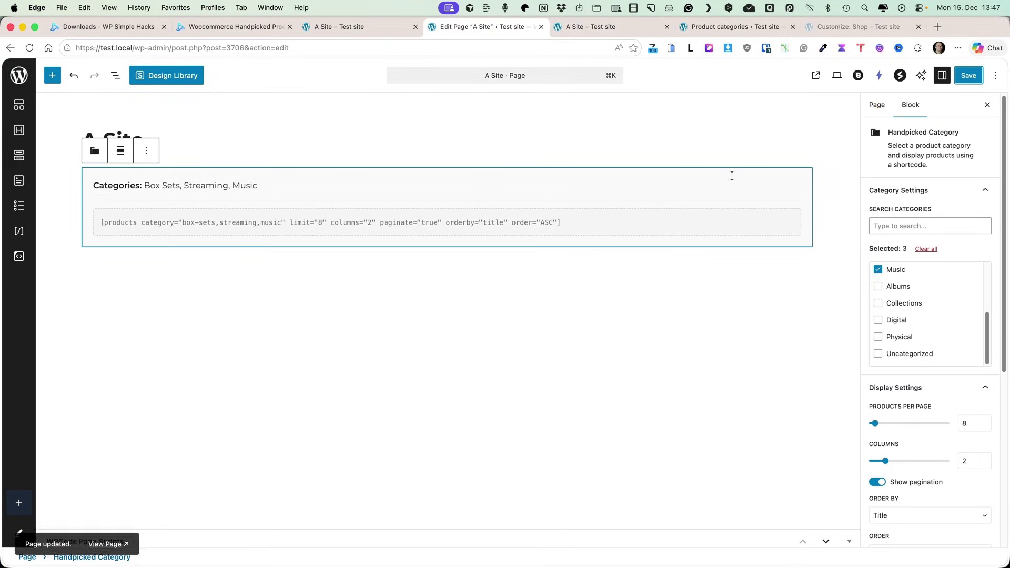
click(985, 464)
triple_click(983, 458)
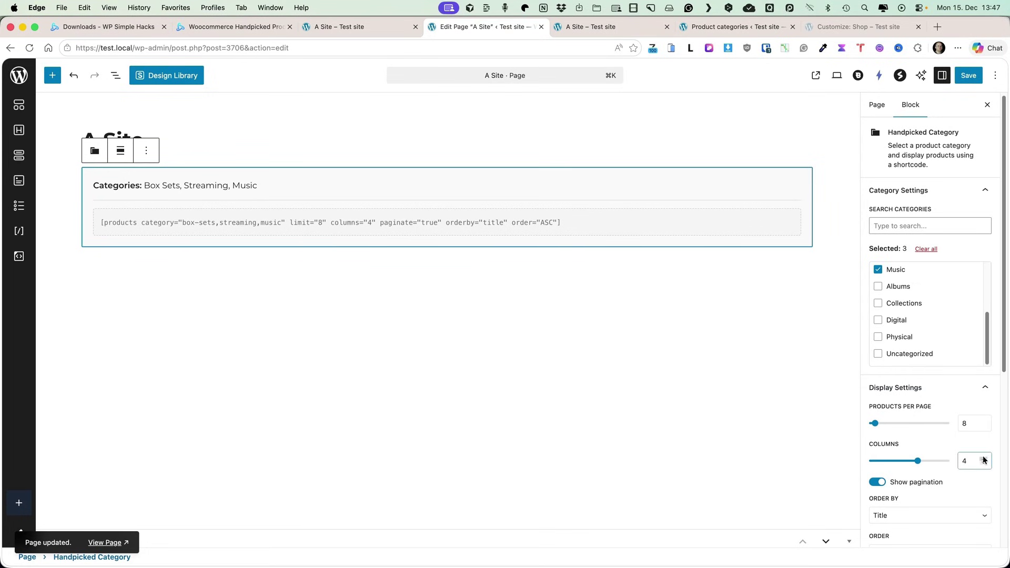
key(super+s)
Reload the published A Site page and review the four-column product grid
key(ctrl+Tab)
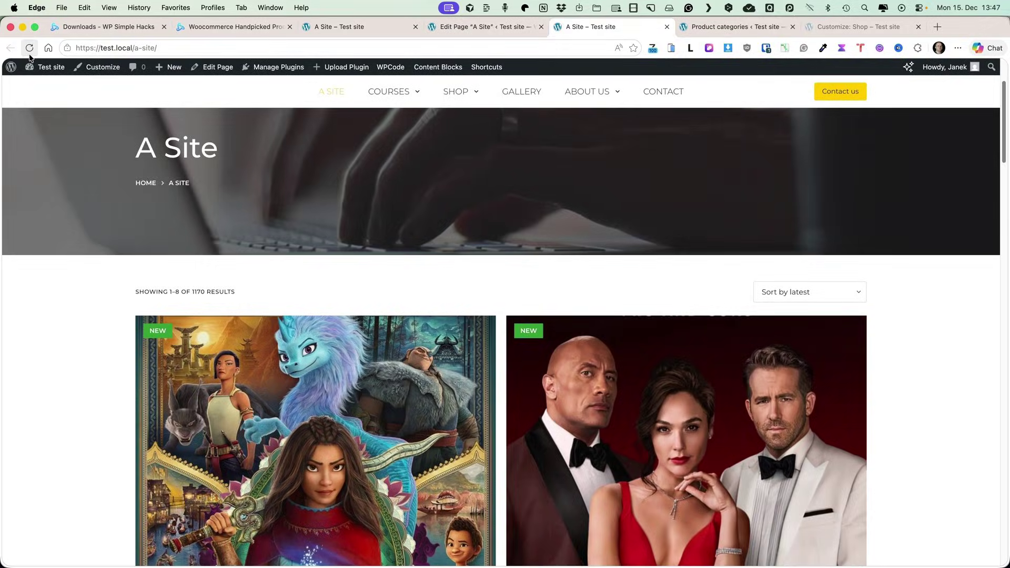
click(29, 48)
scroll(505, 337, down, 3)
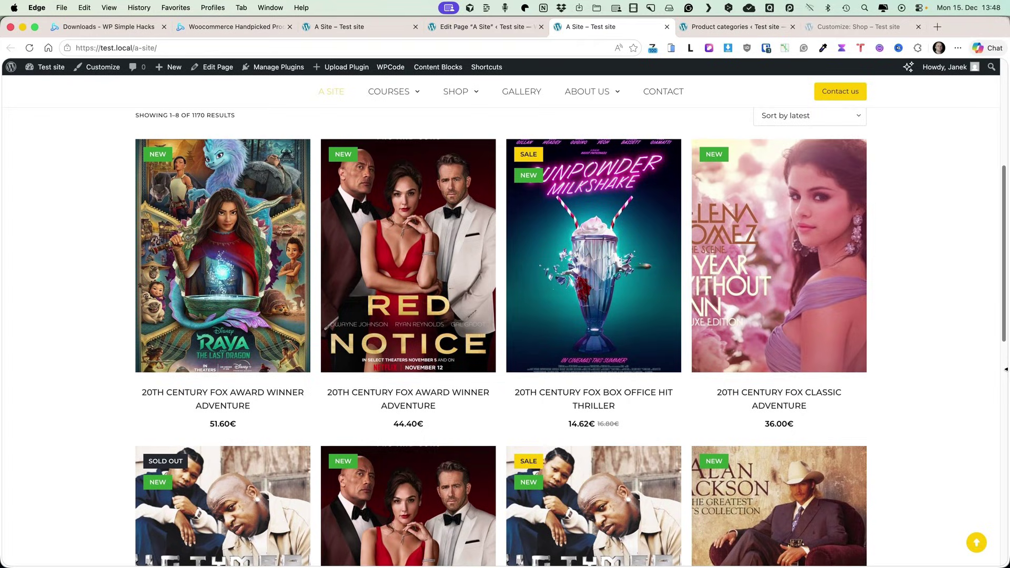
scroll(1006, 370, down, 4)
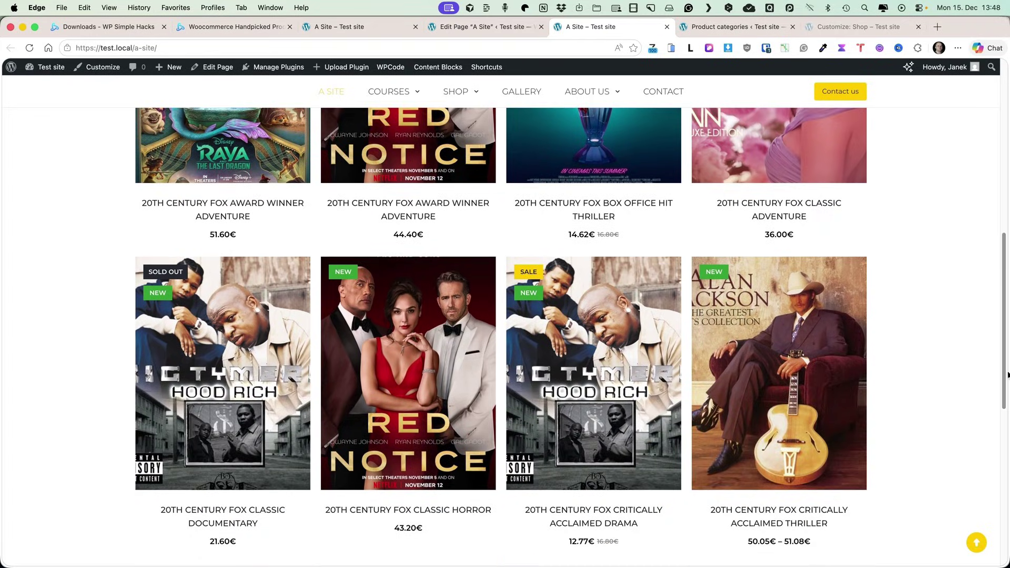
scroll(1006, 378, up, 10)
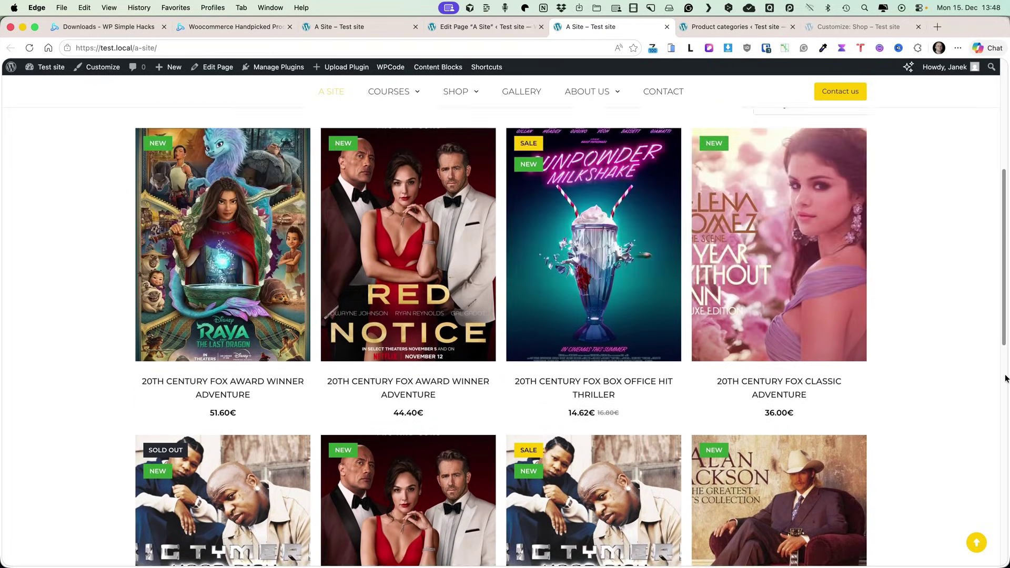
Return to the A Site editor, browse the block library, and insert the Category Grid block from the product blocks
key(ctrl+shift+Tab)
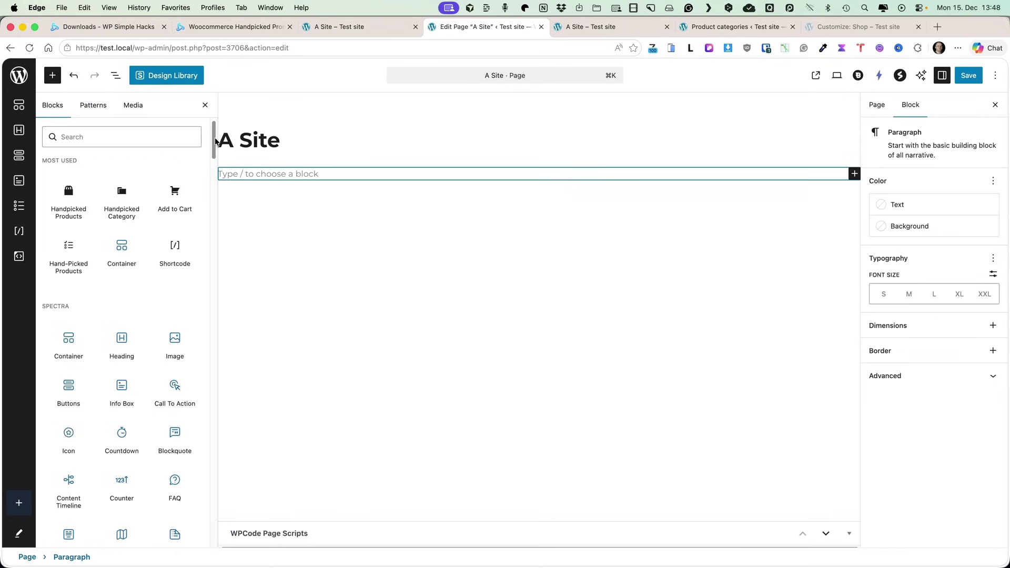
mouse_move(217, 160)
mouse_down()
mouse_move(200, 223)
mouse_move(216, 160)
mouse_up()
scroll(198, 282, down, 10)
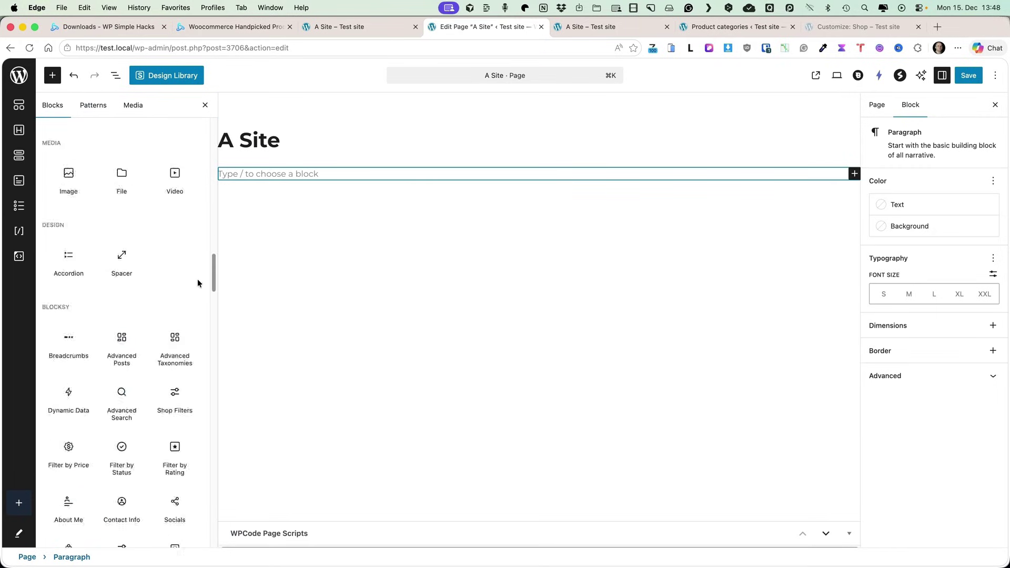
scroll(197, 274, up, 5)
click(174, 226)
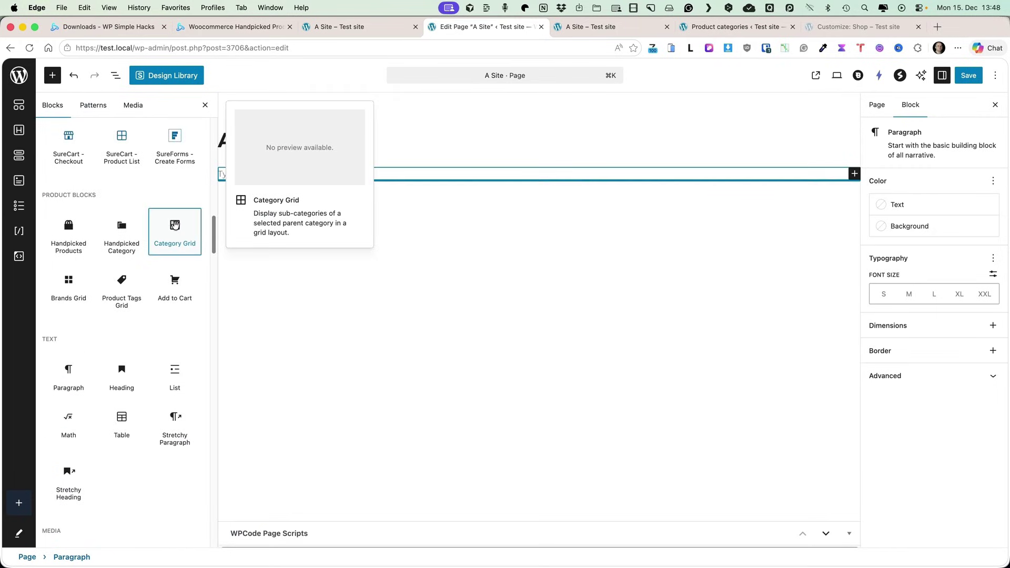
Check the available parent categories against the product categories list, and set the Category Grid's parent category to Movies
click(205, 107)
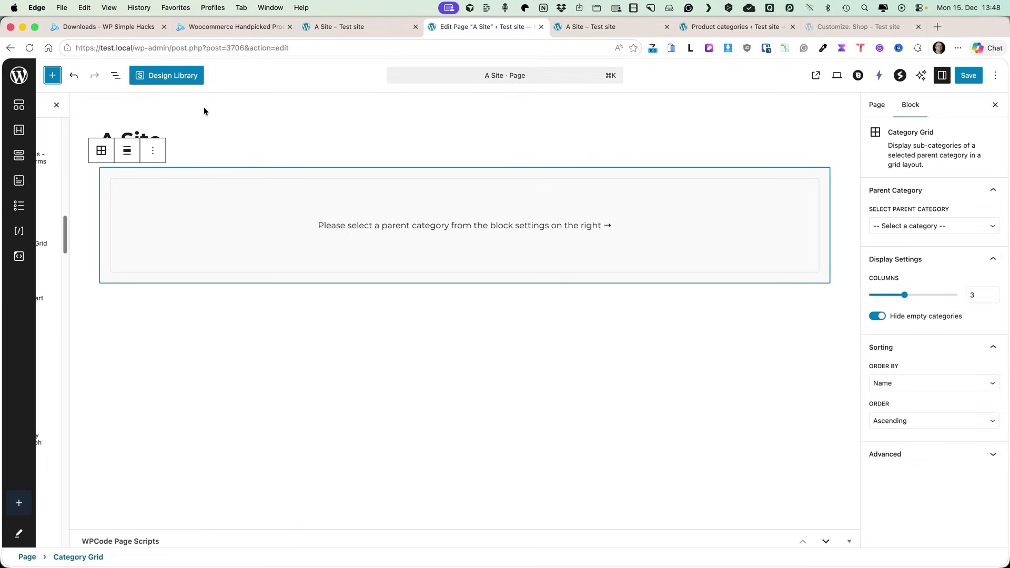
click(926, 226)
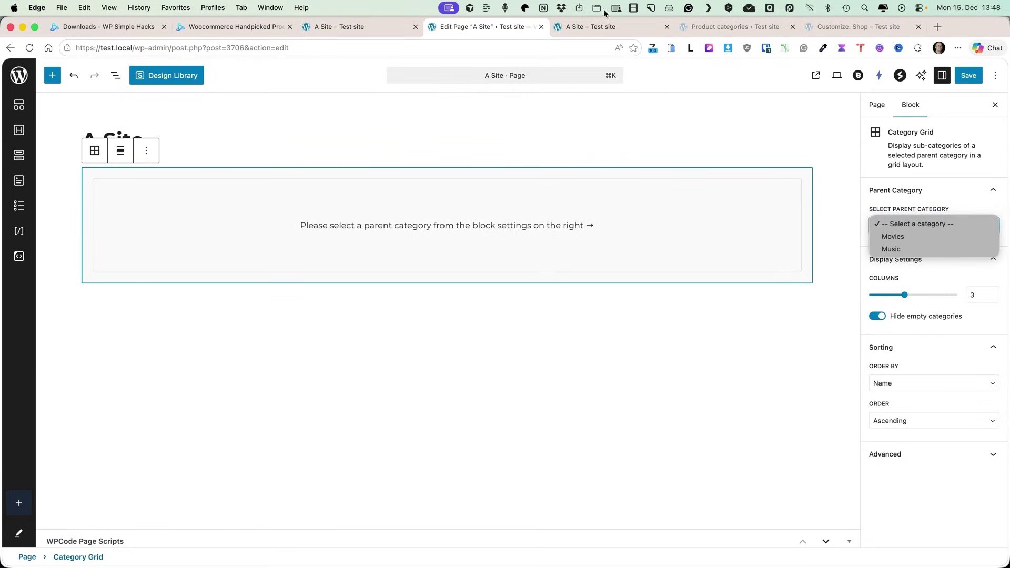
click(721, 30)
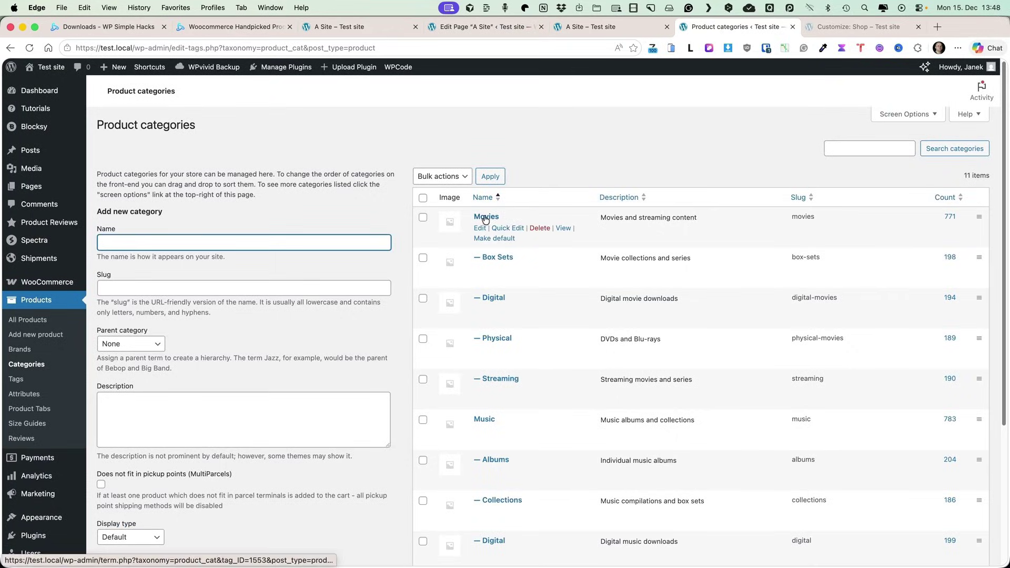
scroll(485, 219, down, 5)
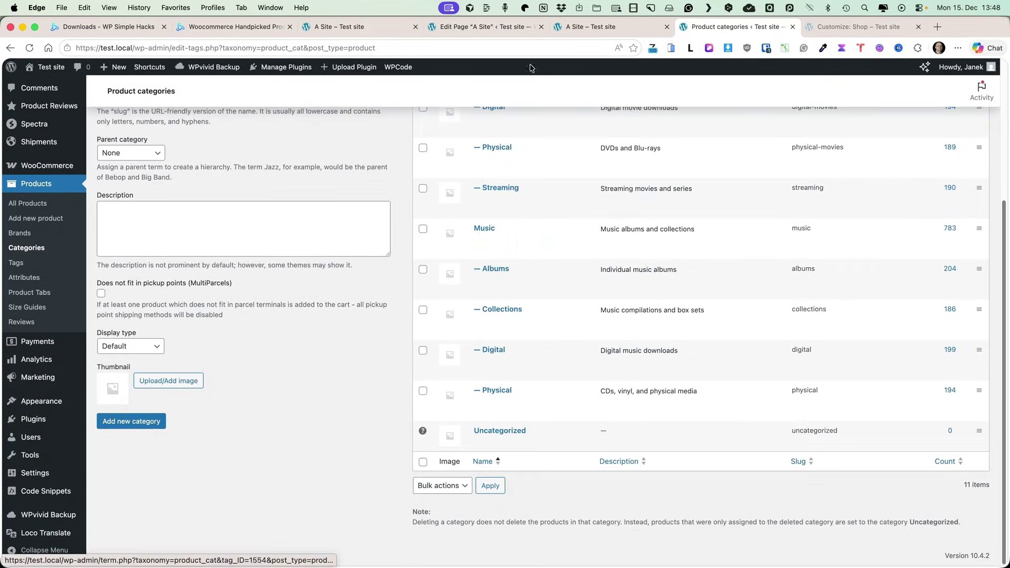
click(526, 26)
click(931, 230)
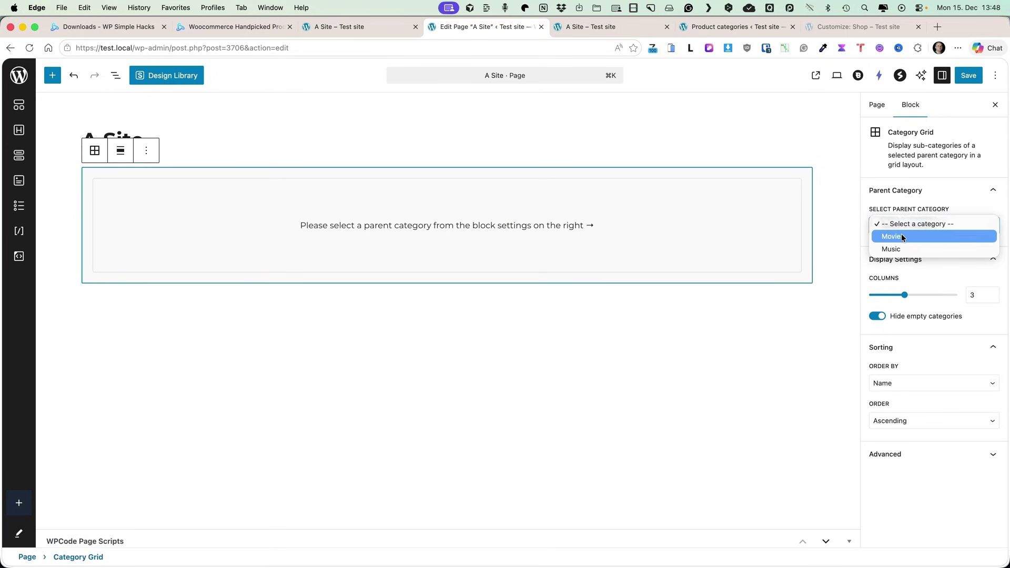
click(902, 236)
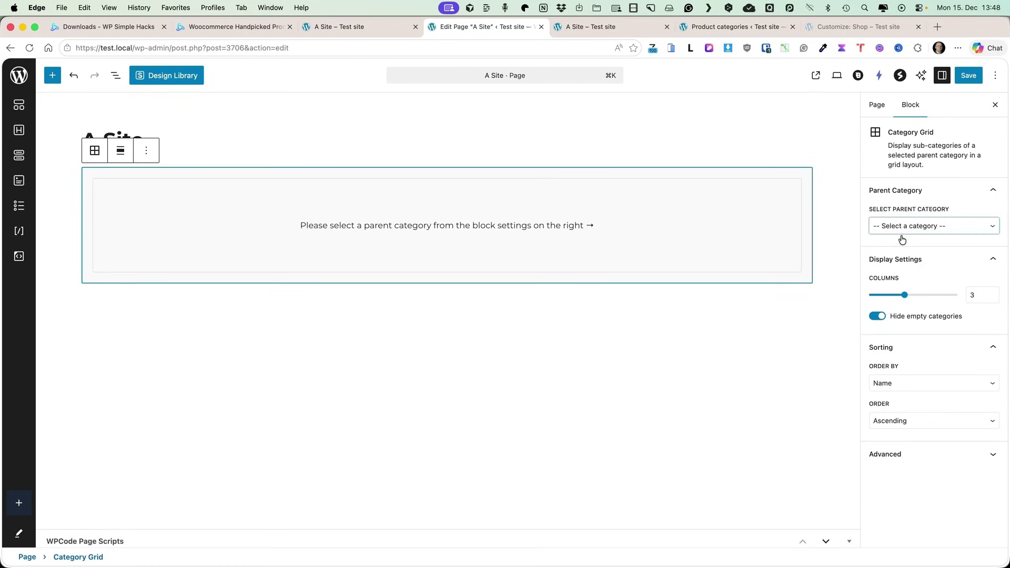
Review the Movies sub-categories in the product categories list, check the Category Grid's exclusion, display and sorting settings, and save the page
click(691, 26)
scroll(564, 244, up, 5)
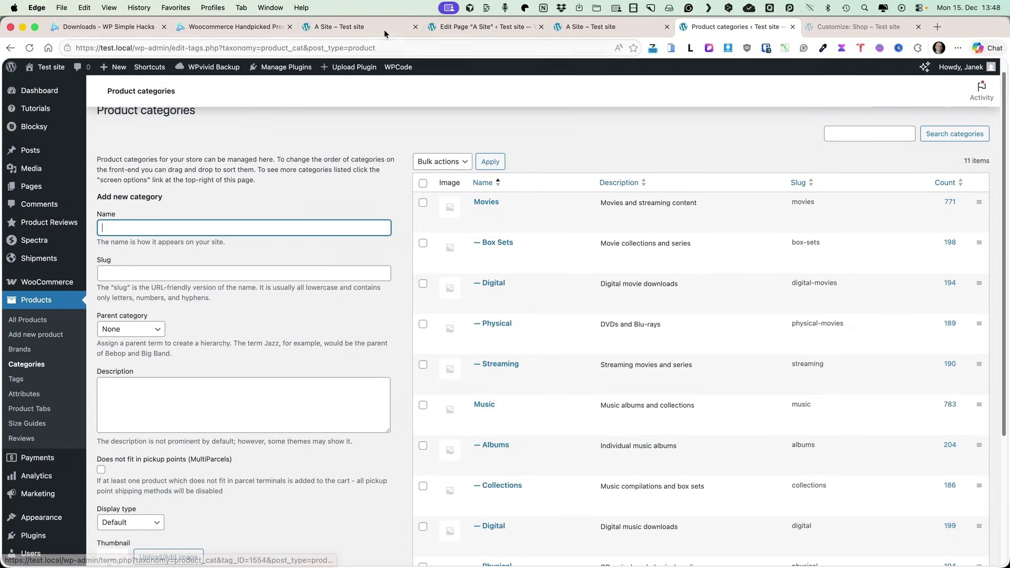
click(483, 30)
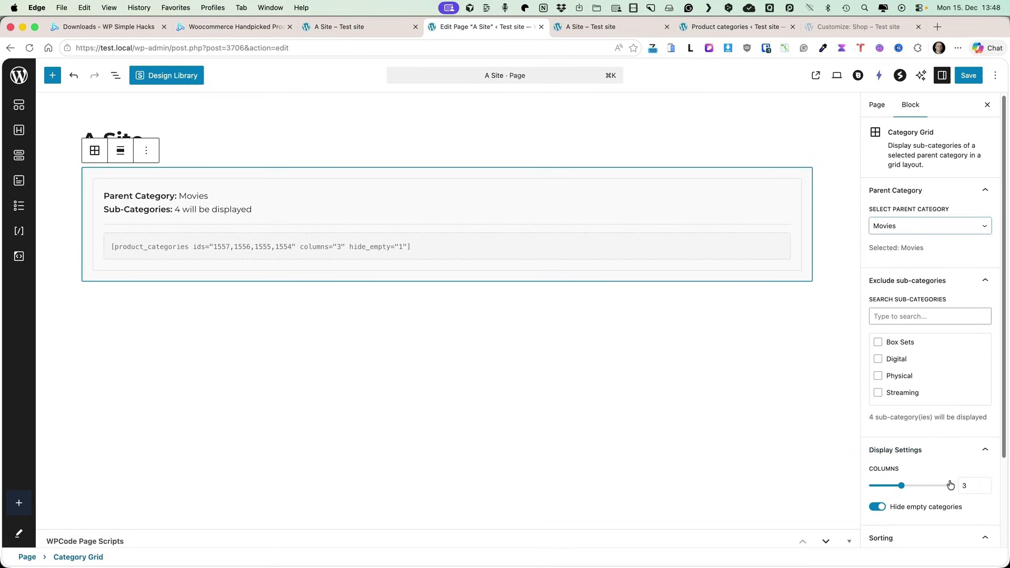
scroll(950, 485, down, 3)
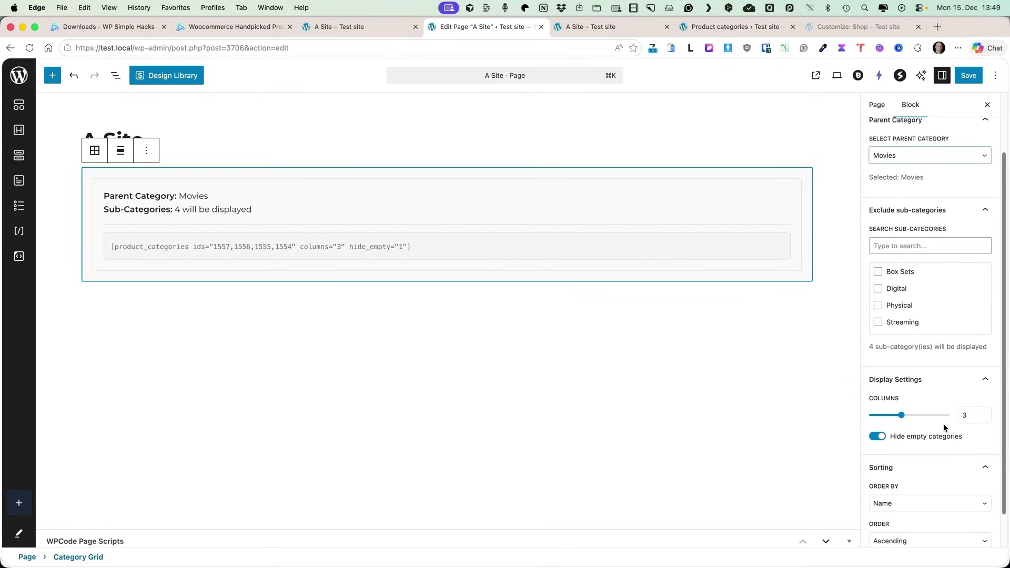
scroll(944, 428, down, 2)
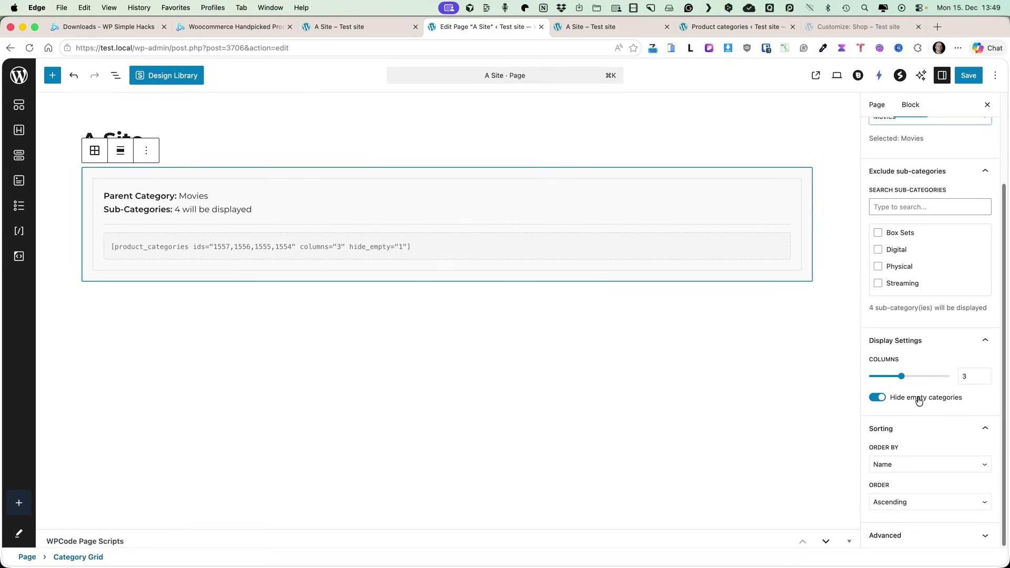
scroll(936, 412, up, 5)
click(968, 75)
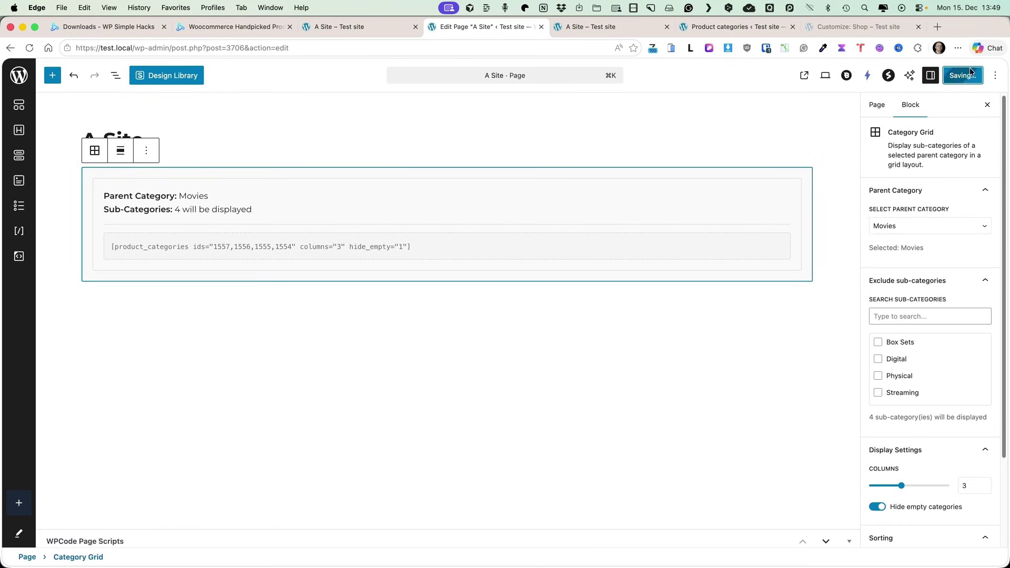
Reload the published A Site page and check the three-column grid of Movies sub-categories
click(589, 26)
click(29, 48)
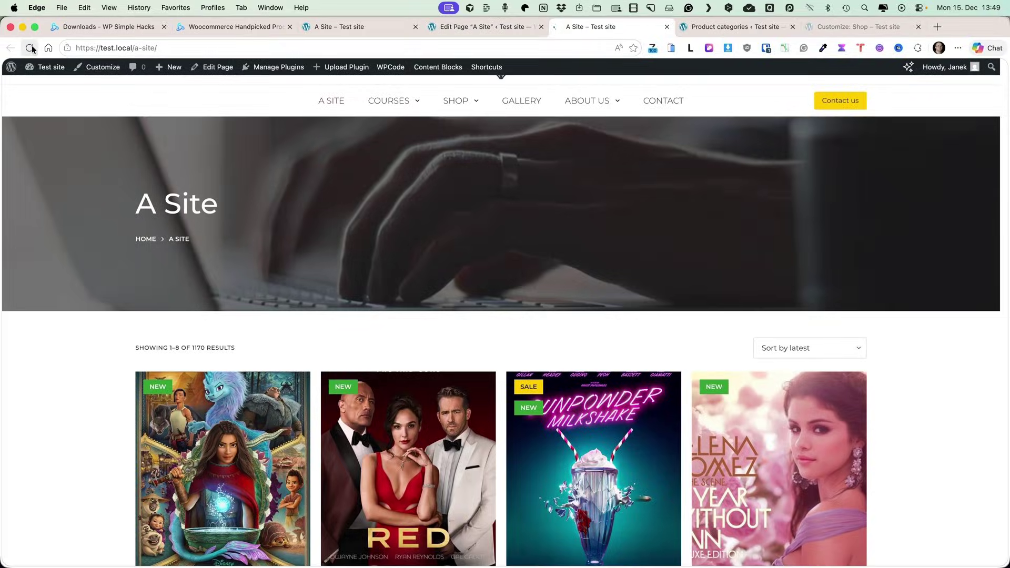
scroll(544, 289, down, 7)
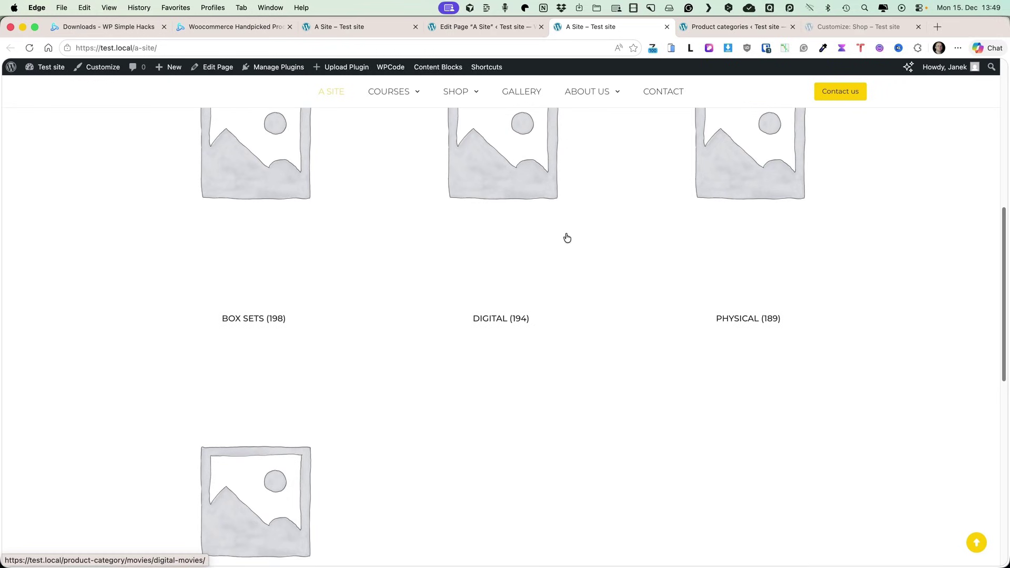
Return to the A Site editor, set the Category Grid block to 4 columns, and save the page
click(447, 22)
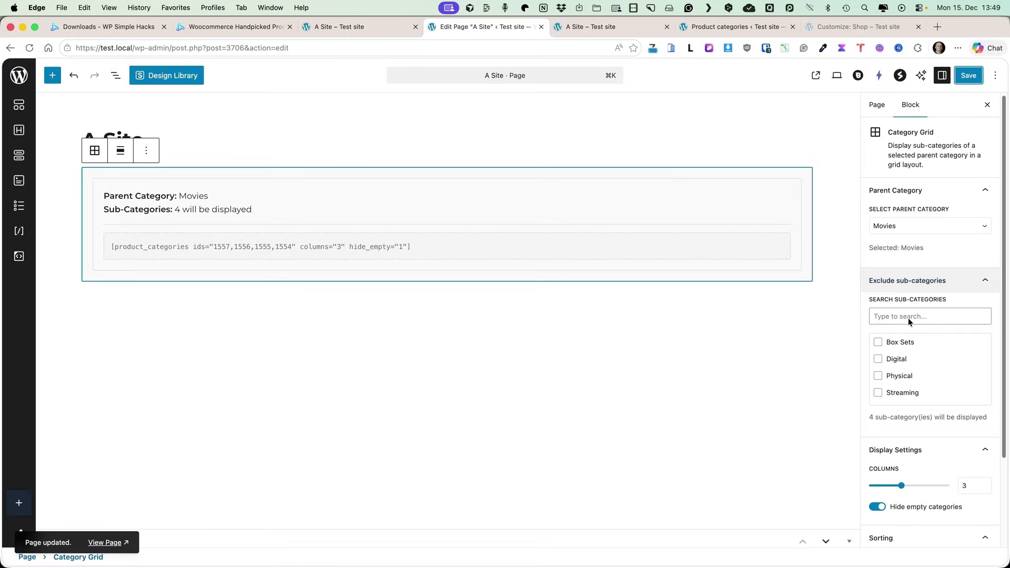
click(984, 483)
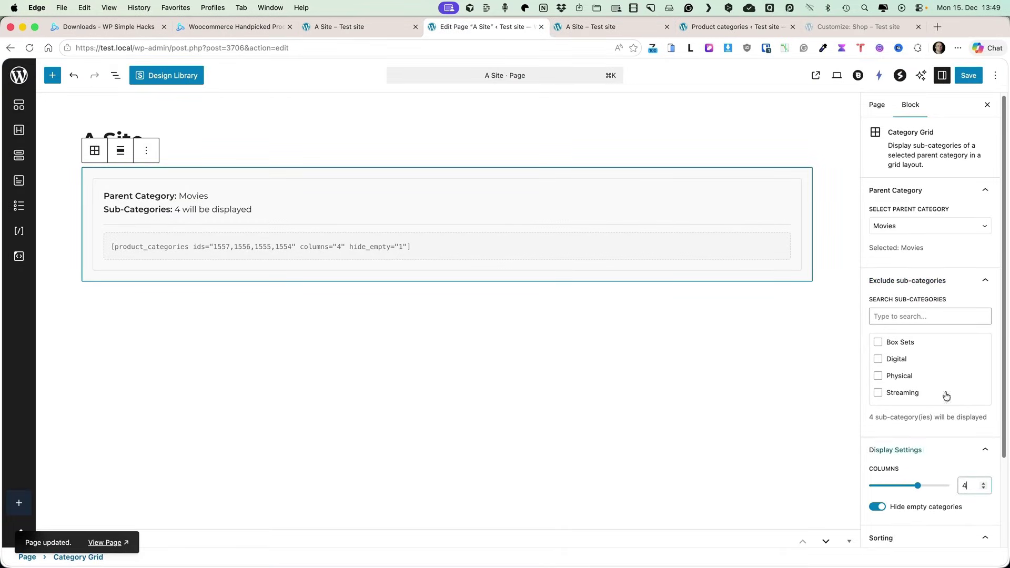
click(969, 75)
Reload the published A Site page and check the sub-category grid in its four-column layout
click(579, 26)
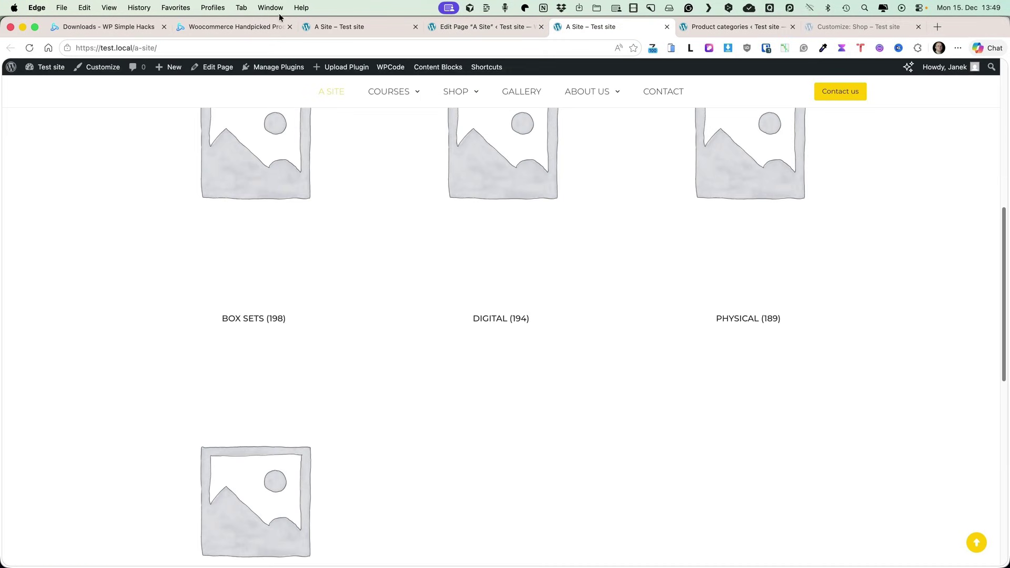
click(30, 47)
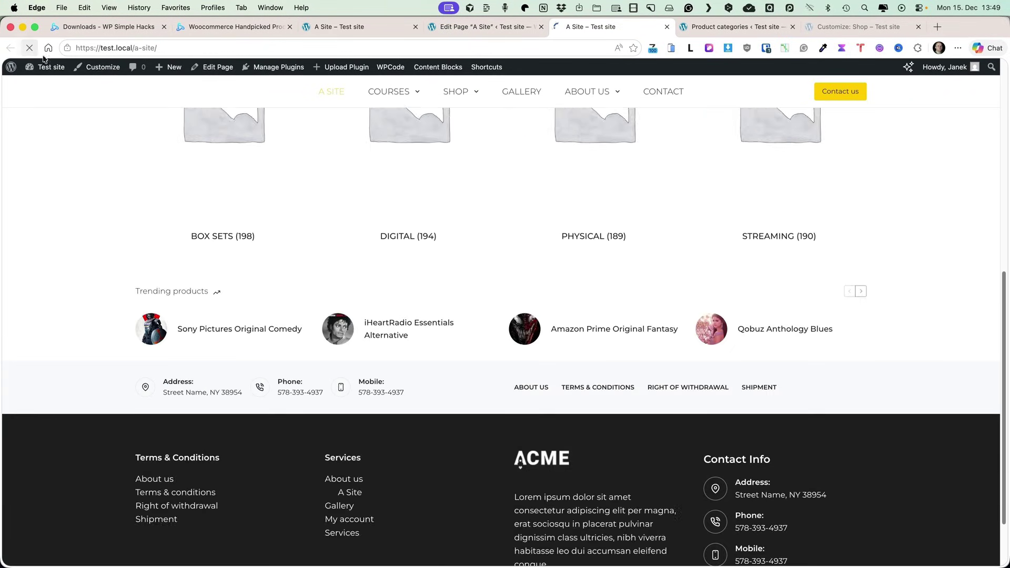
scroll(239, 282, up, 5)
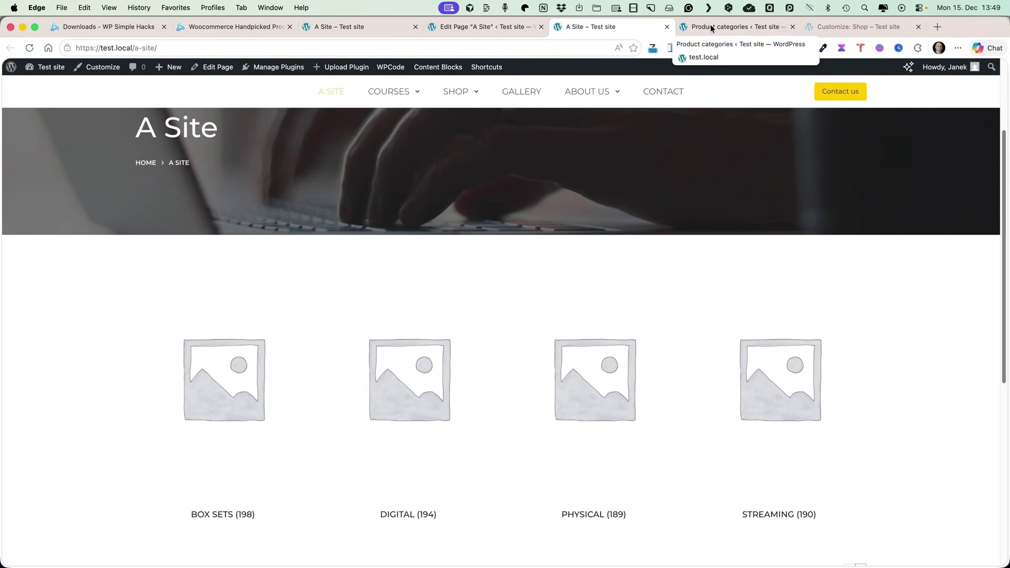
From the product categories list, open the Movies sub-categories Box Sets, Digital, Physical and Streaming for editing in separate tabs
click(710, 26)
super+click(498, 242)
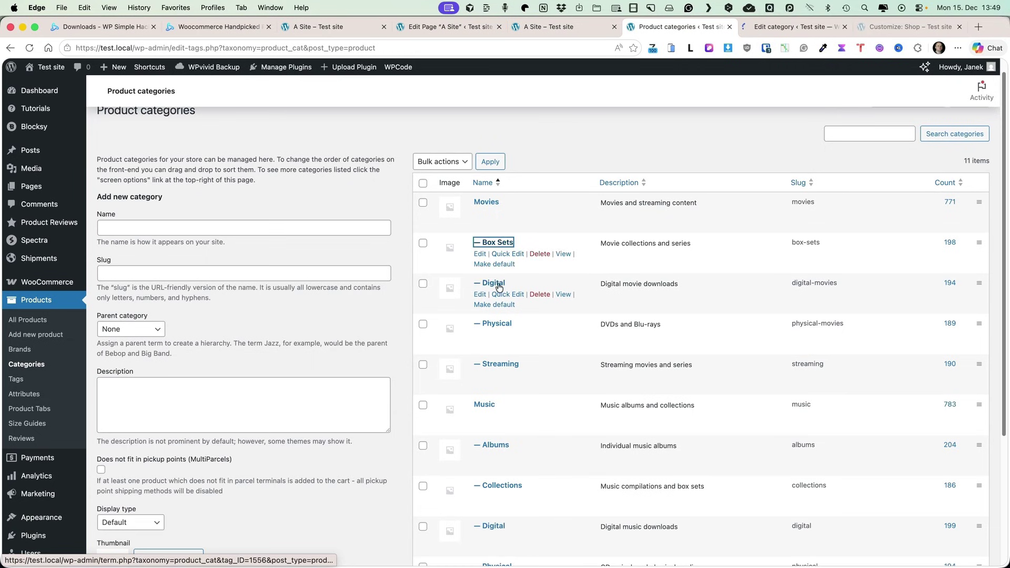
super+click(499, 287)
super+click(497, 324)
super+click(501, 364)
Assign the desk photo with monitor and keyboard as the Box Sets category thumbnail and update the category
click(579, 26)
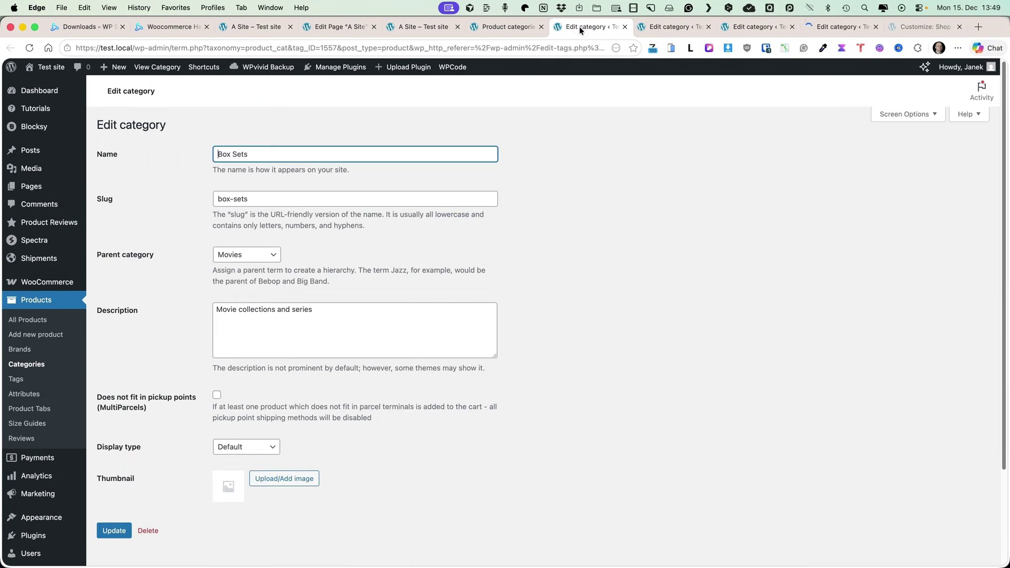
click(282, 480)
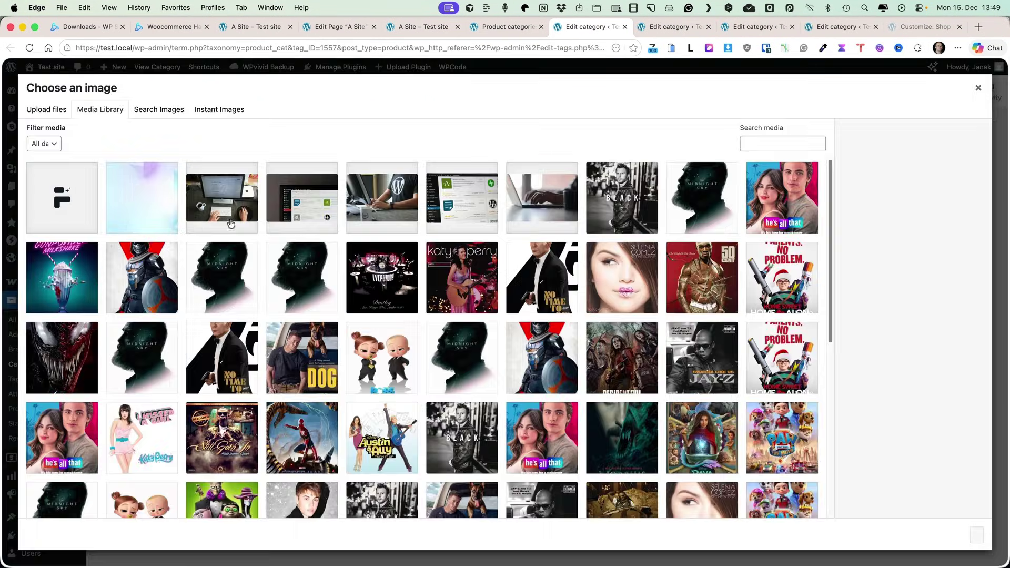
click(245, 182)
click(971, 532)
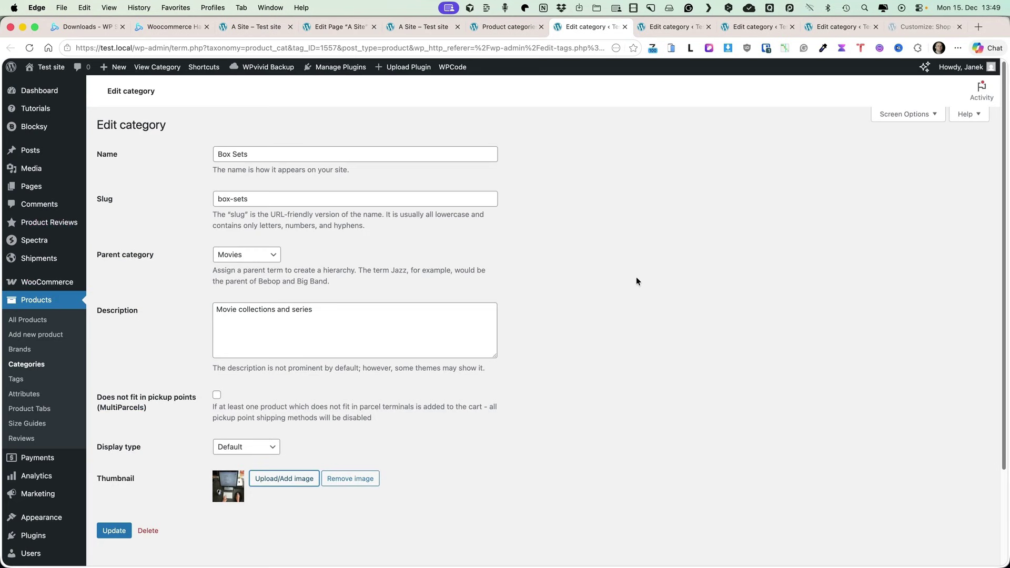
scroll(162, 435, down, 4)
click(115, 414)
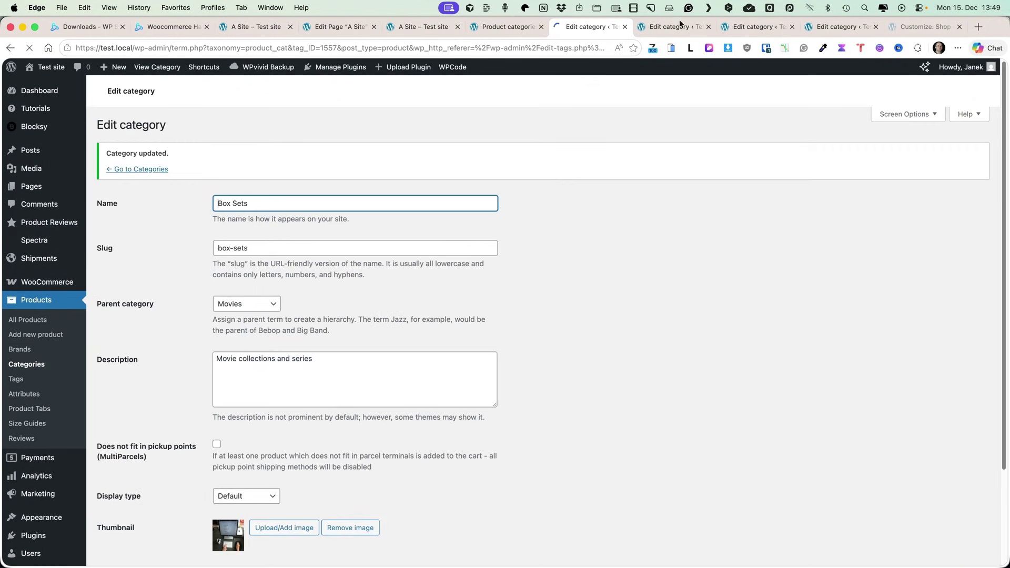
Add thumbnails to the Digital, Physical and Streaming categories, using the desk photo with monitor and keyboard for Streaming, and update them
click(669, 27)
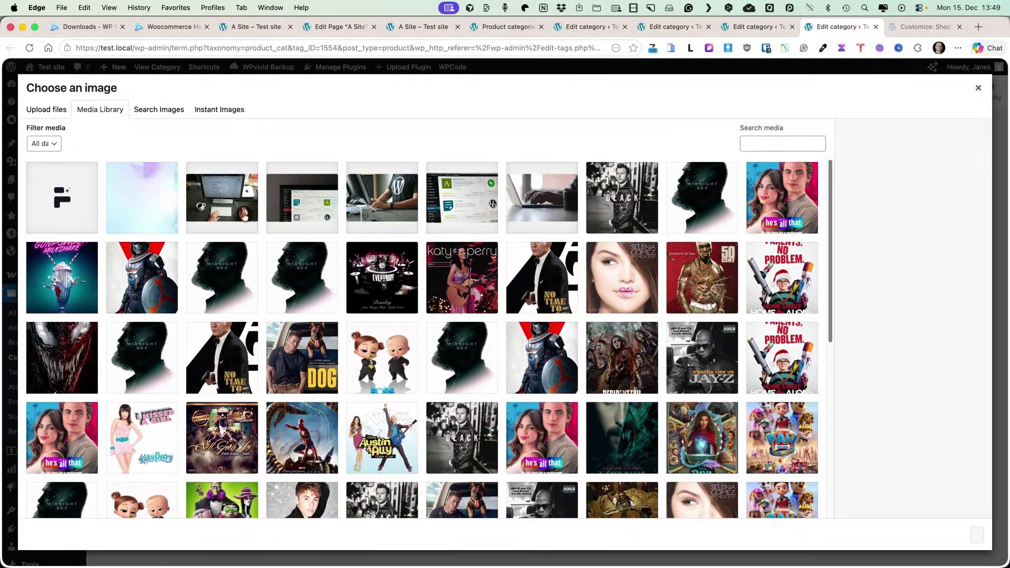
click(224, 202)
click(978, 535)
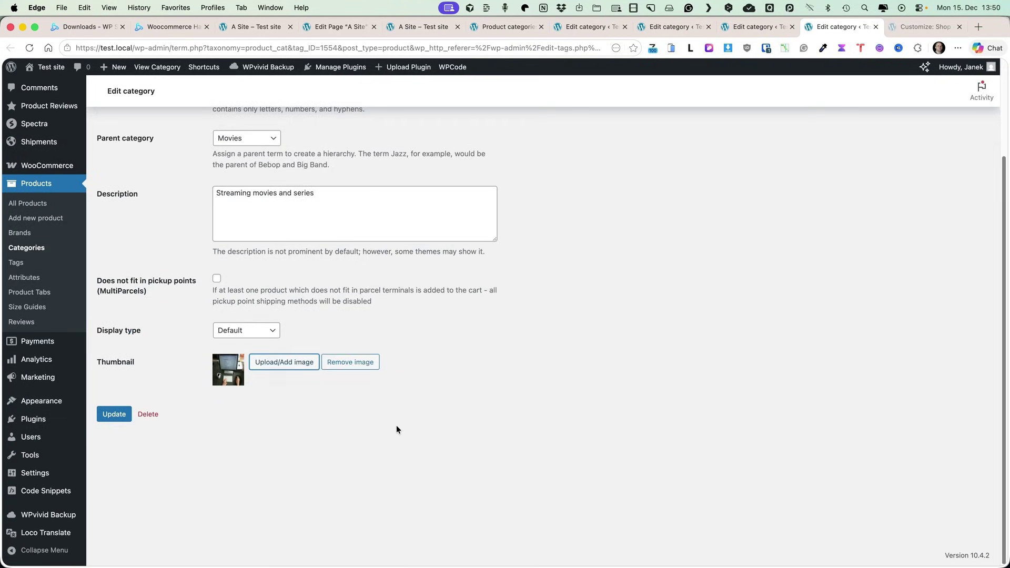
click(113, 416)
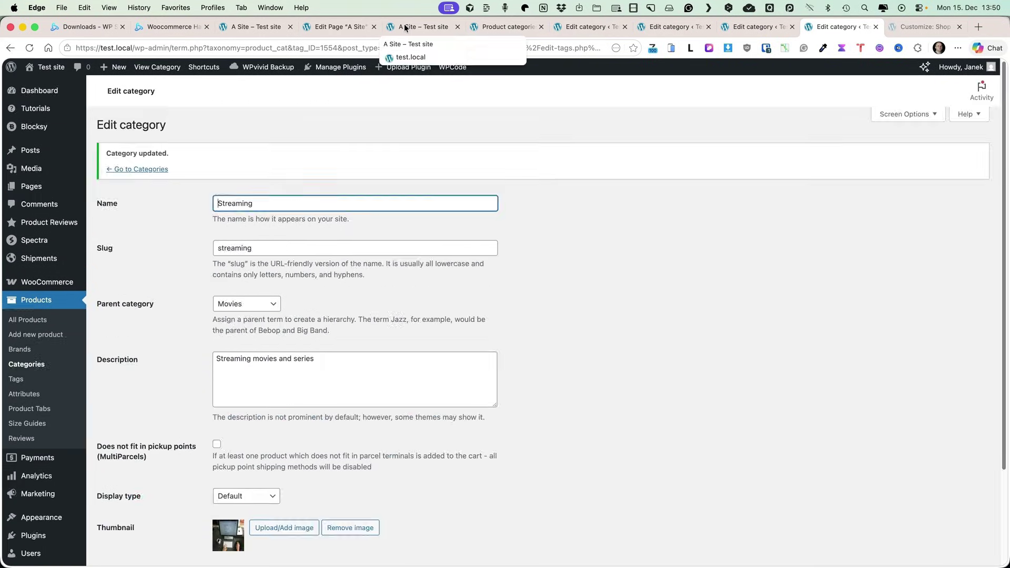
Reload the published A Site page and review the category grid with its thumbnail images
click(405, 25)
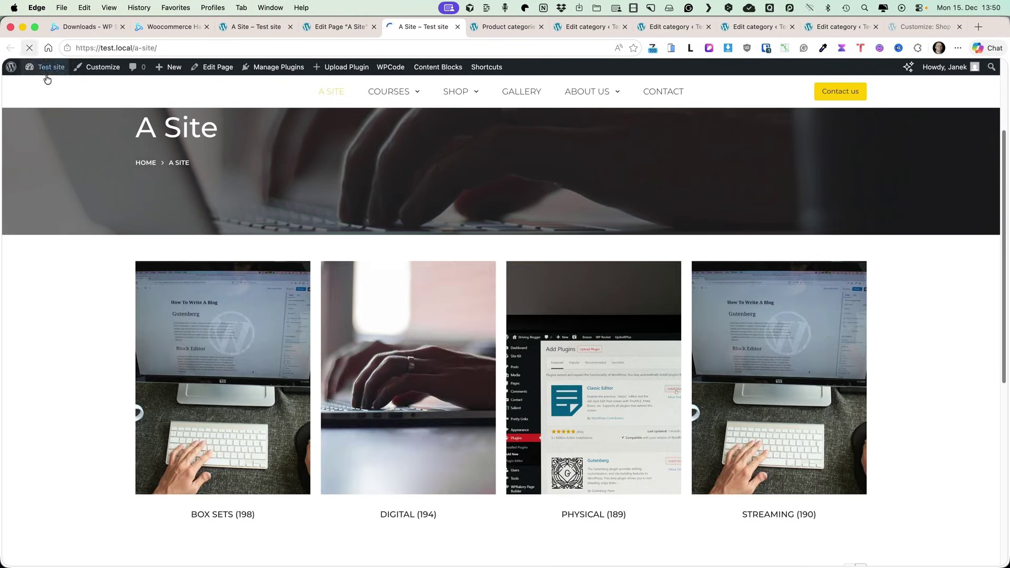
scroll(895, 353, down, 5)
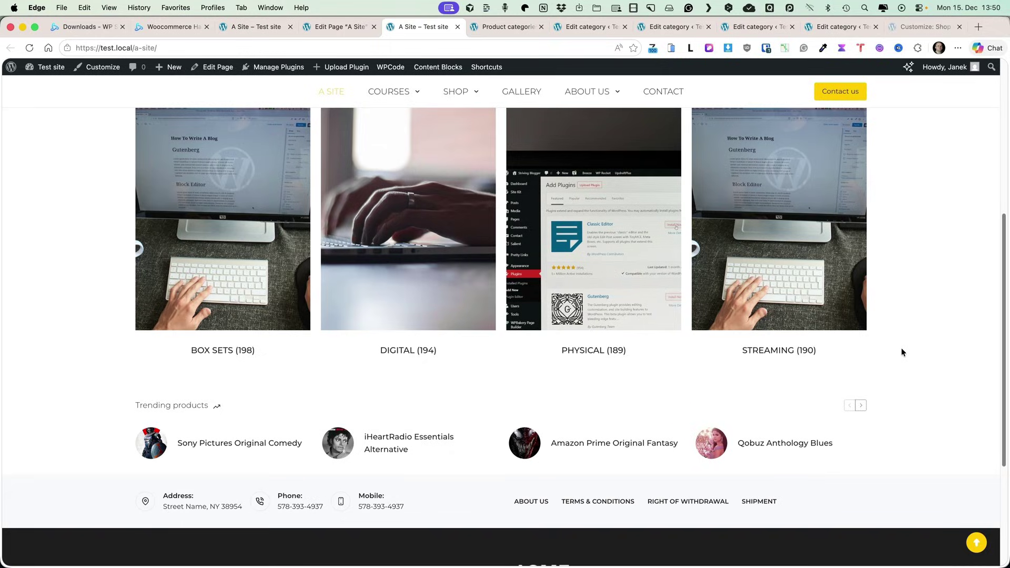
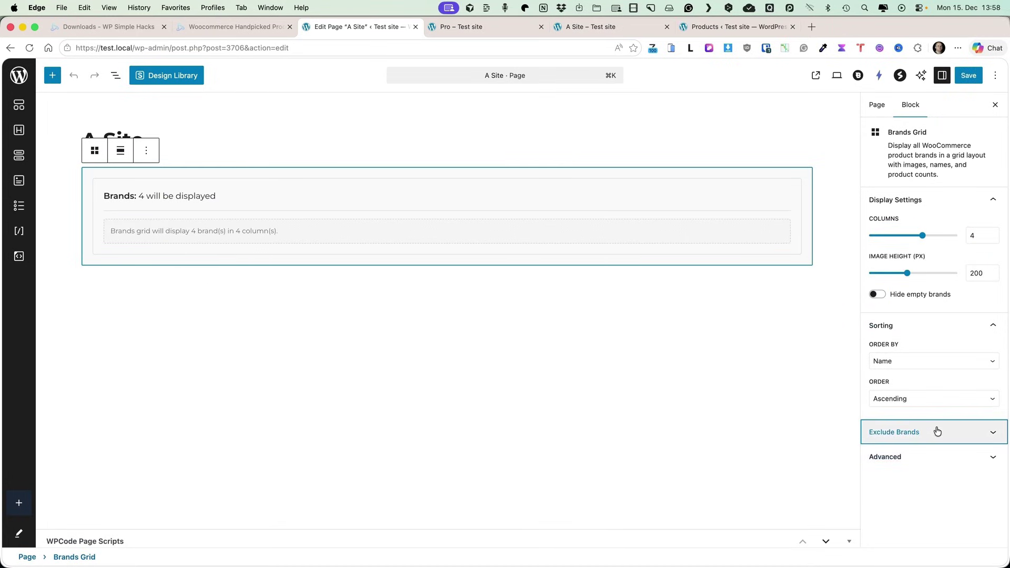
Expand the Brands Grid's brand exclusion options, enable hiding of empty brands, and save the page
click(925, 431)
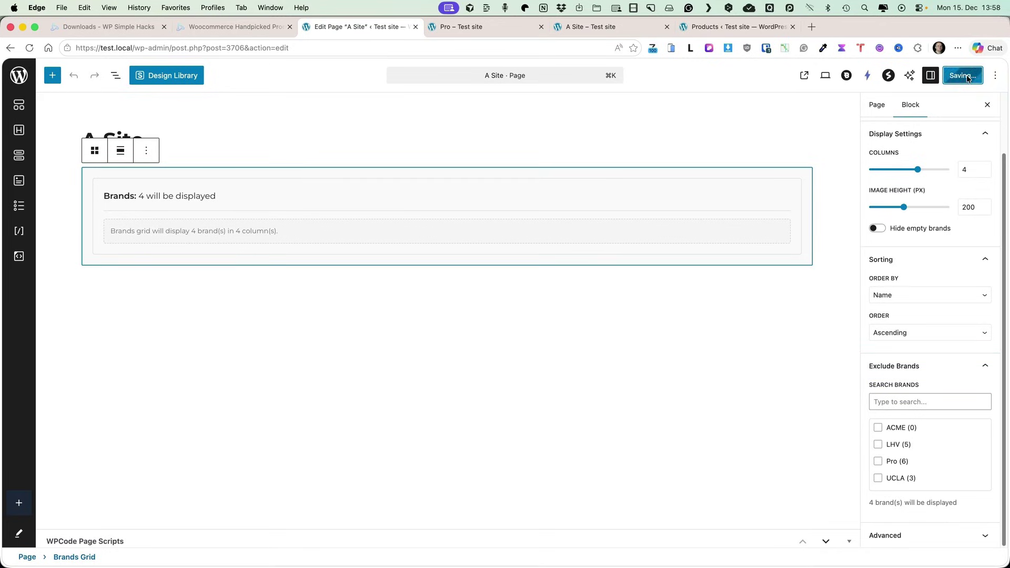
click(877, 229)
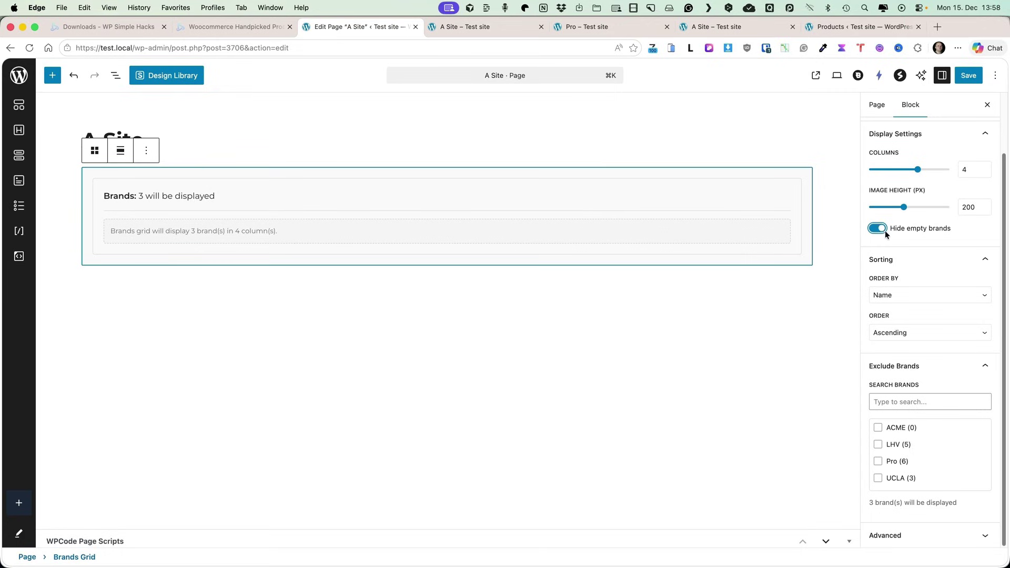
click(971, 79)
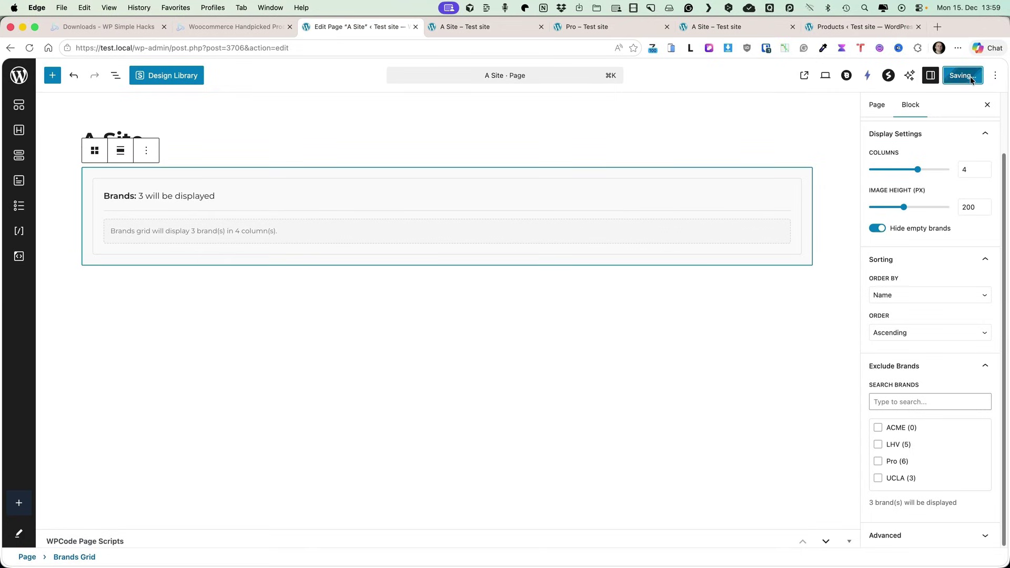
View the published brands grid on the A Site page, and open the Pro brand to browse its products
click(816, 75)
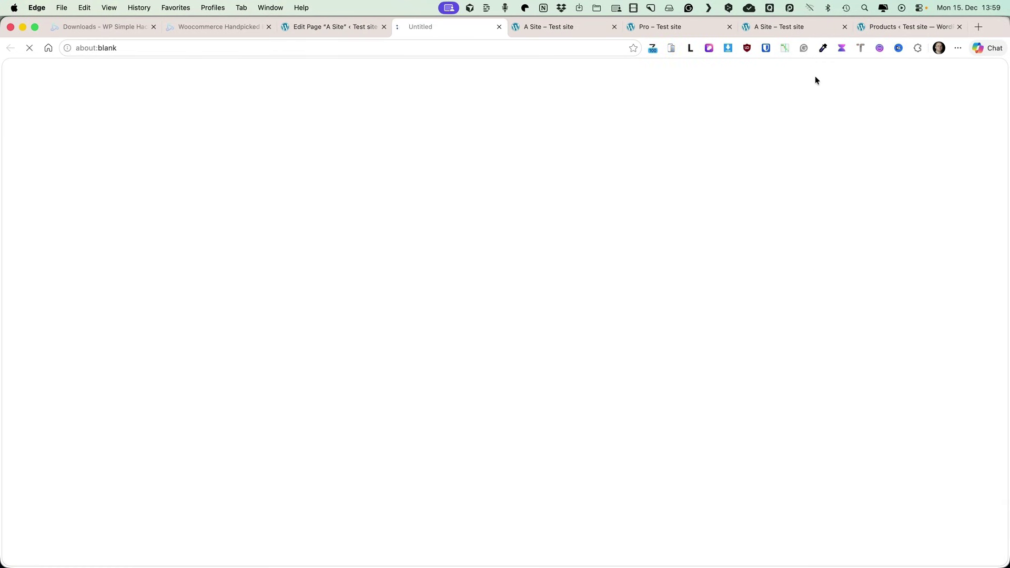
scroll(641, 262, down, 3)
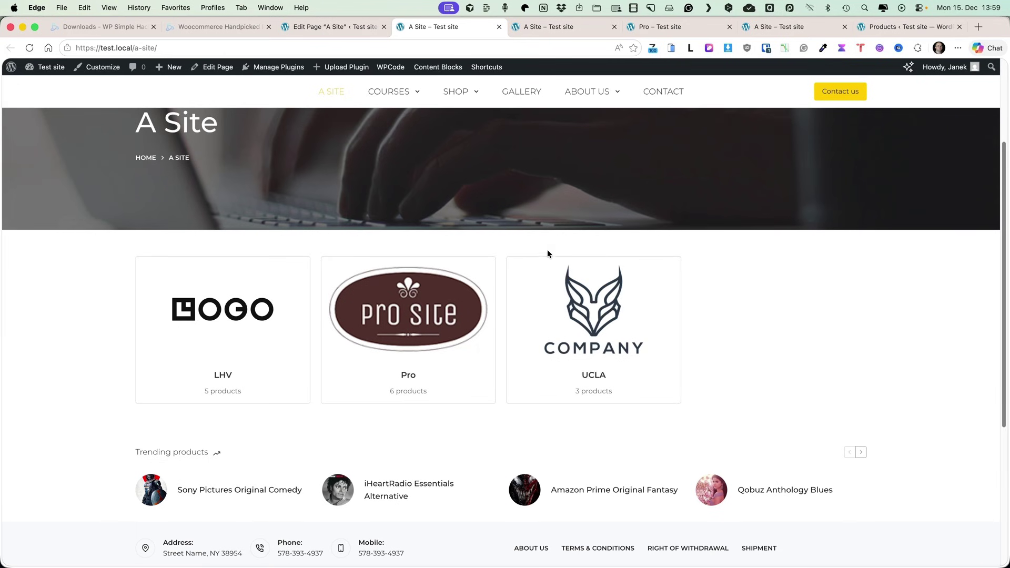
click(417, 304)
scroll(490, 275, down, 7)
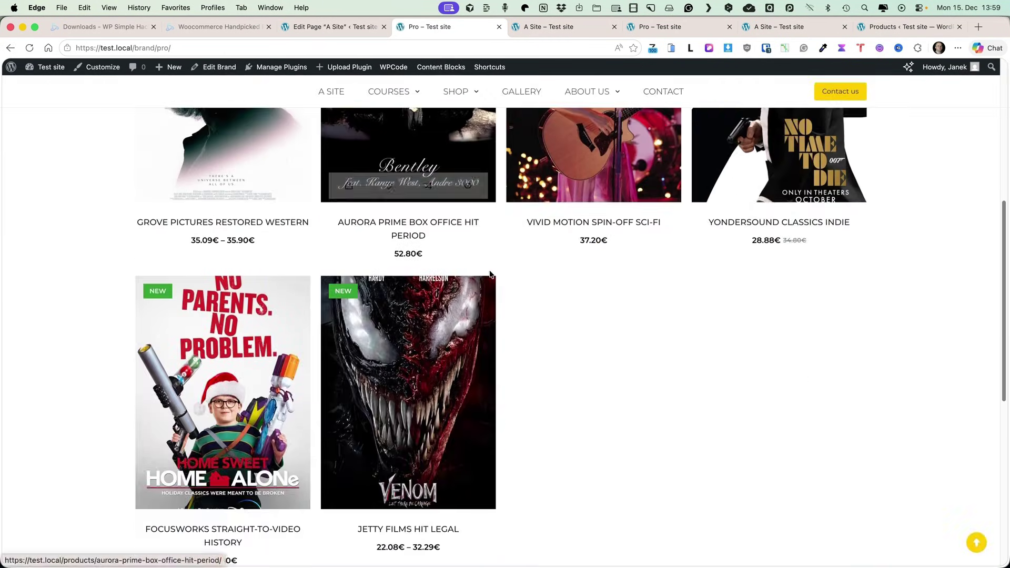
Turn off hiding of empty brands, set the Brands Grid's image height to 150 px, and save the page
key(super+bracketleft)
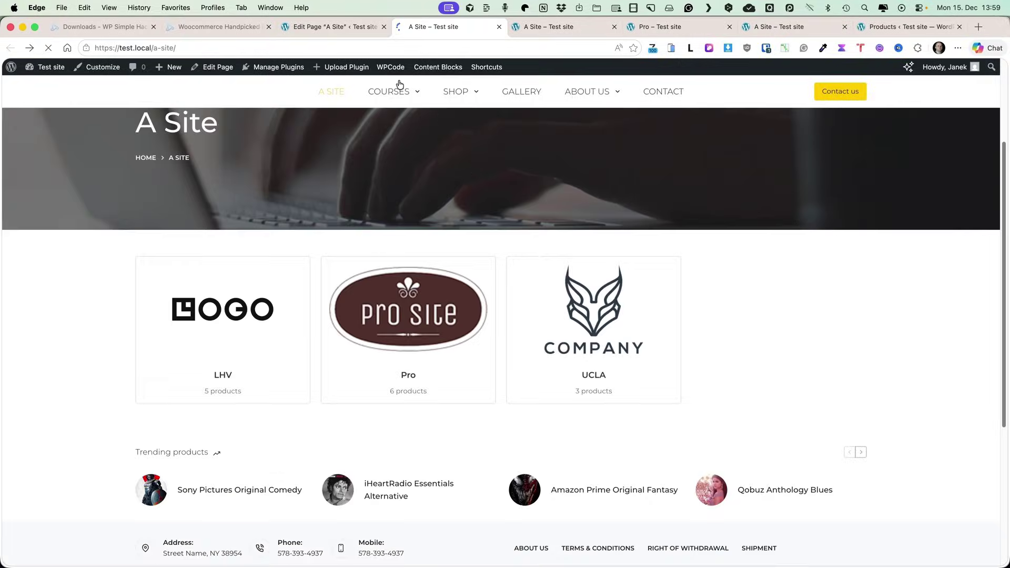
key(ctrl+shift+Tab)
click(878, 229)
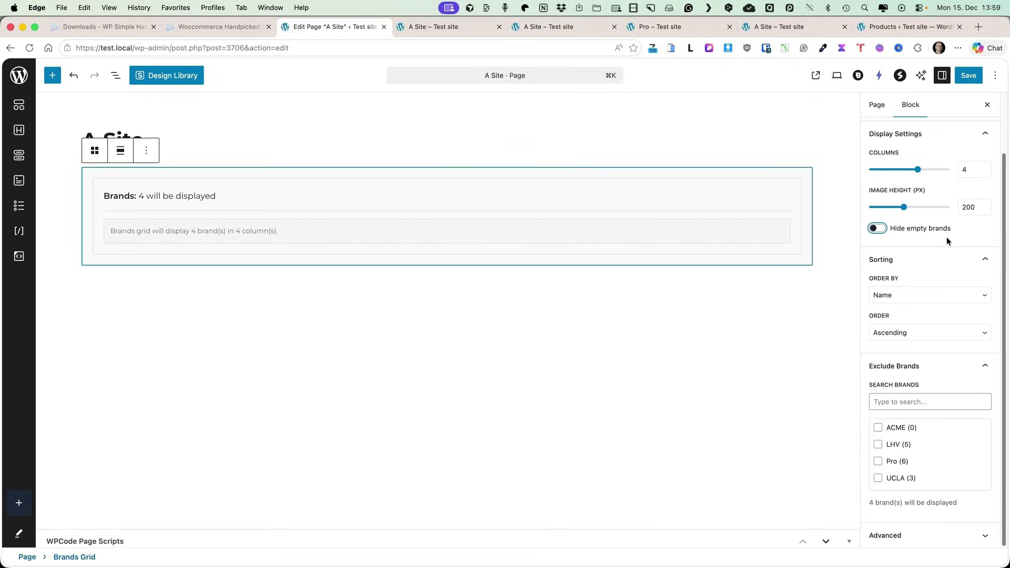
click(958, 207)
double_click(958, 207)
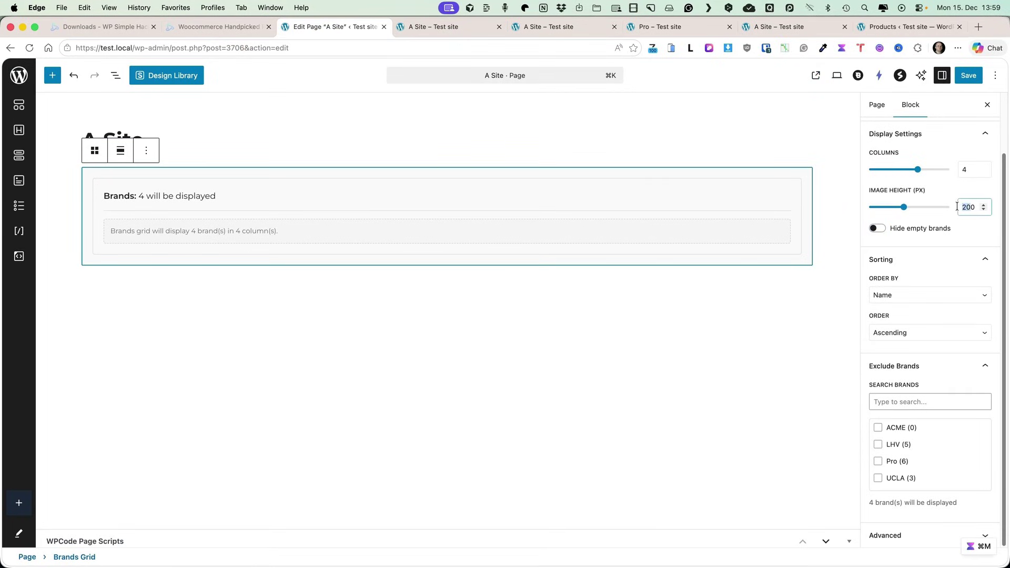
text(150)
click(968, 76)
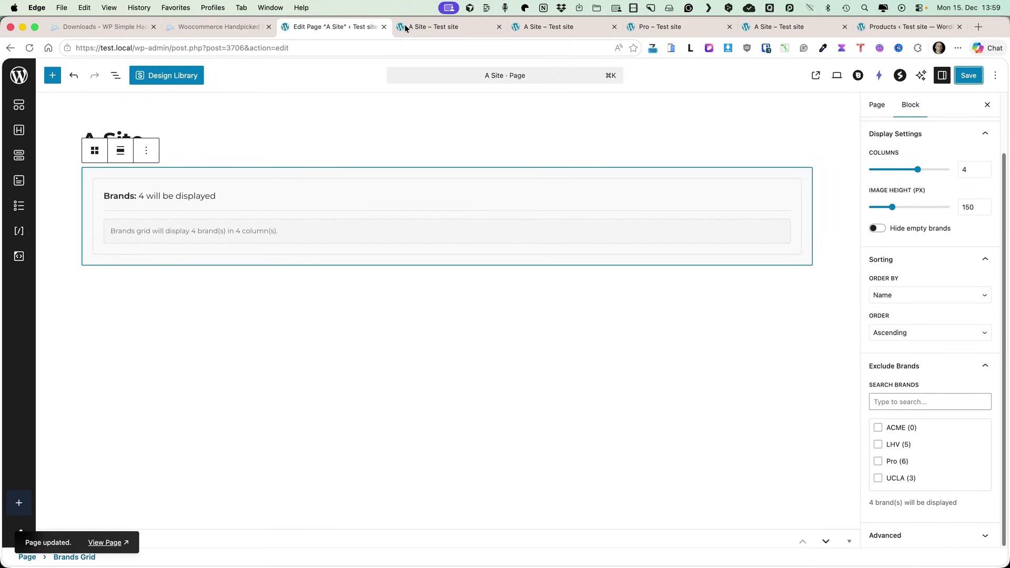
Reload the published A Site page to view the brands grid, and delete the Brands Grid block from the page in the editor
click(405, 25)
click(48, 47)
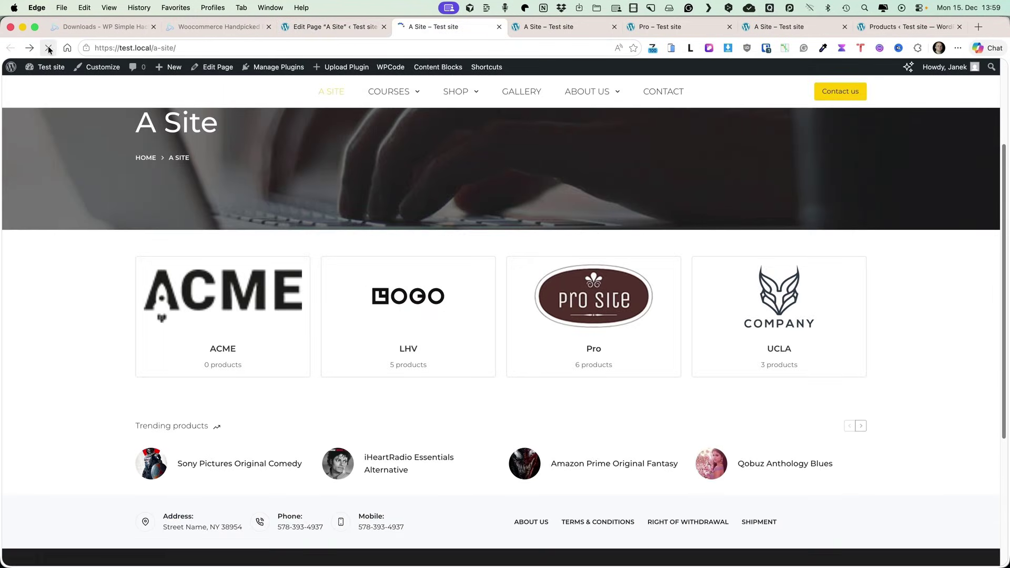
click(309, 28)
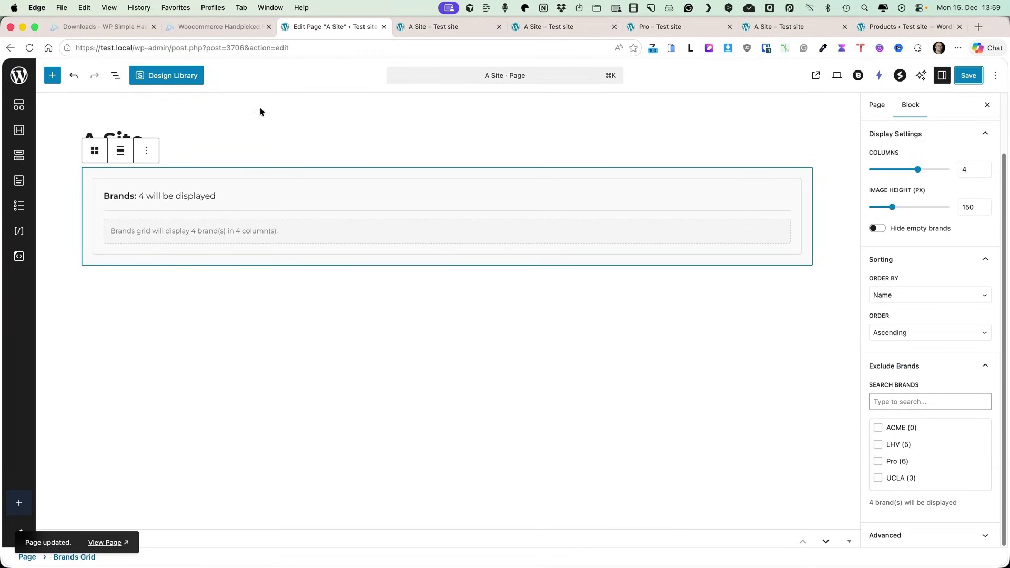
key(BackSpace)
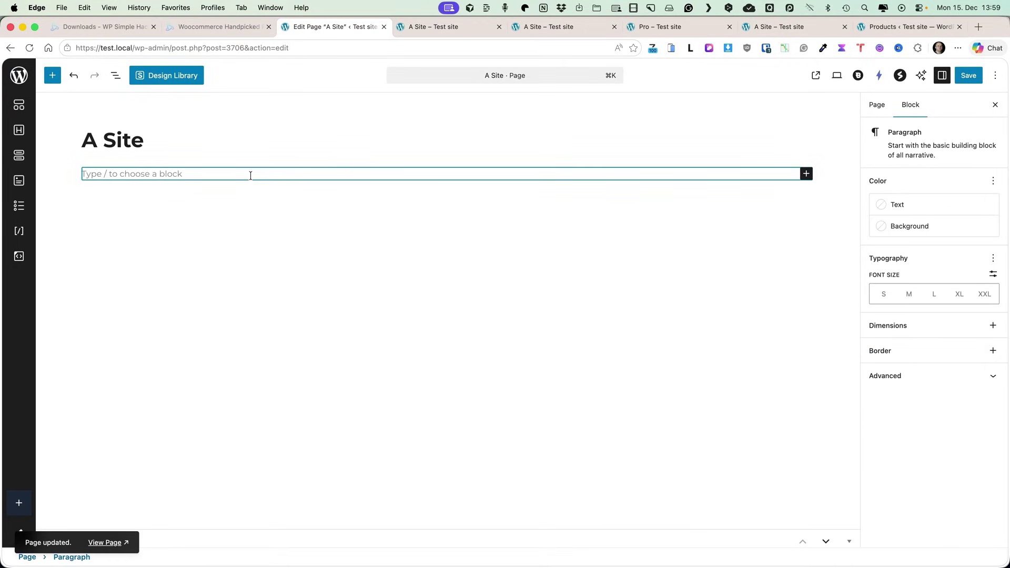
Try out a Product Tags Grid block on the page and delete it
click(51, 74)
scroll(174, 242, down, 10)
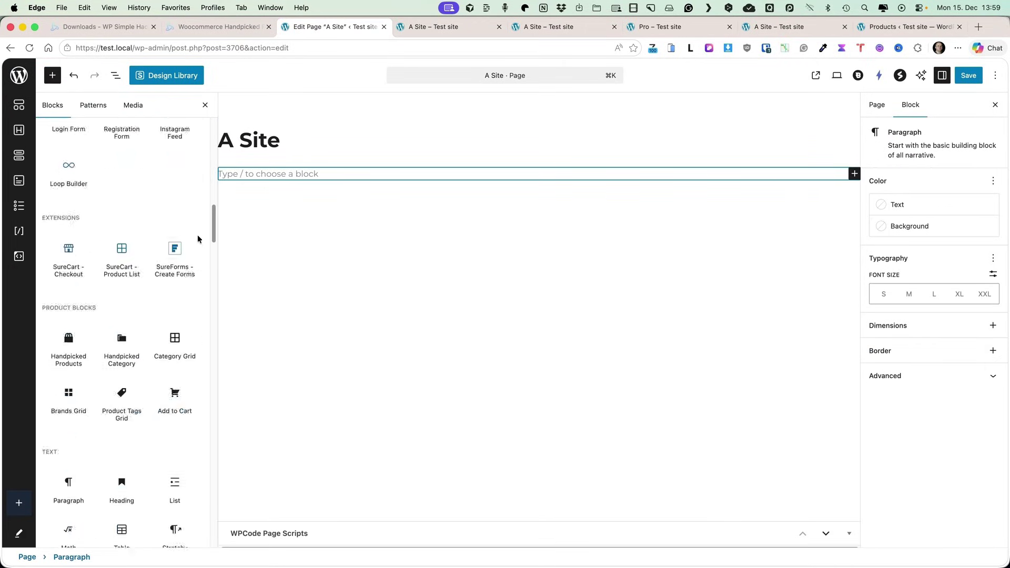
click(122, 325)
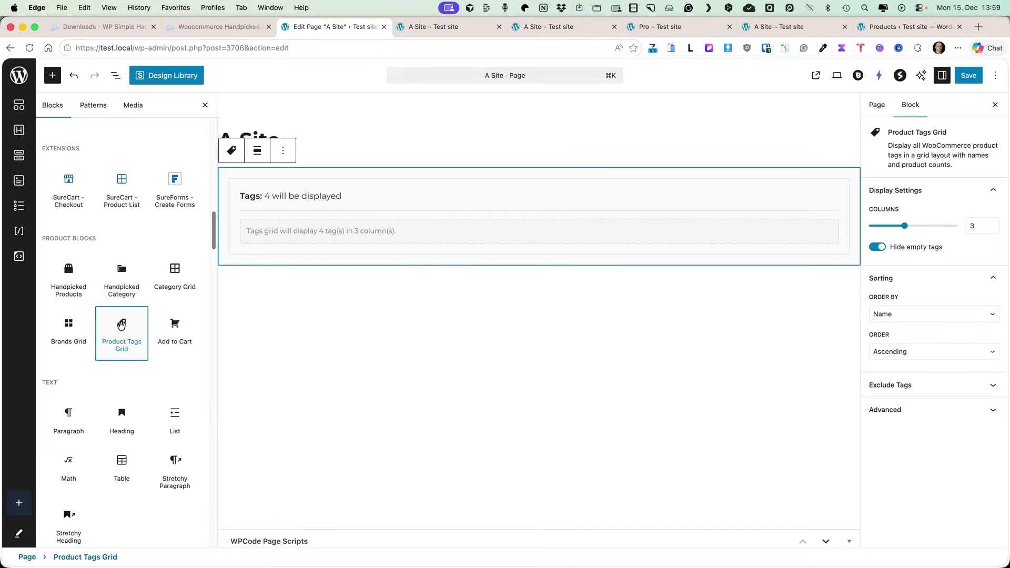
click(283, 151)
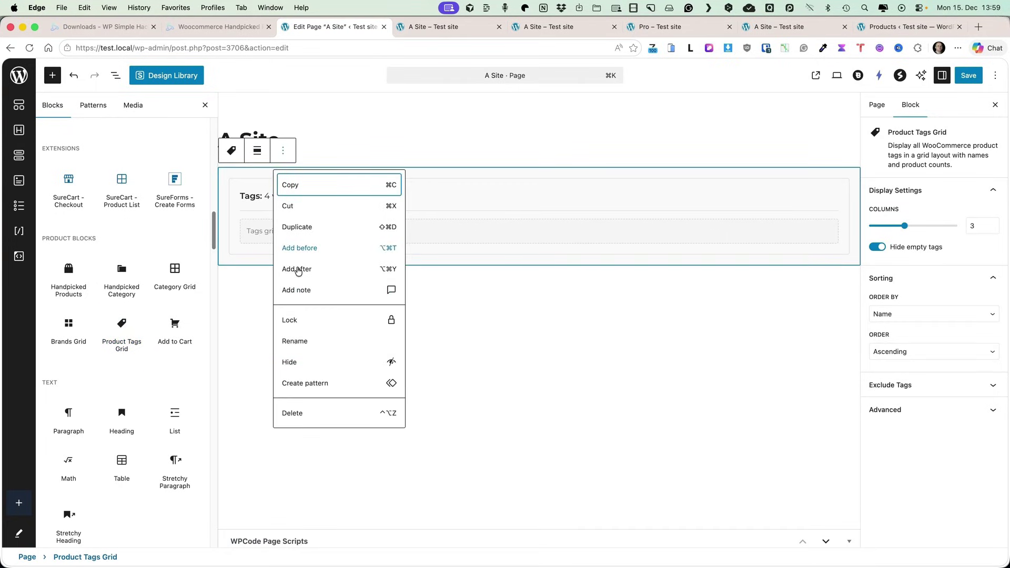
click(297, 413)
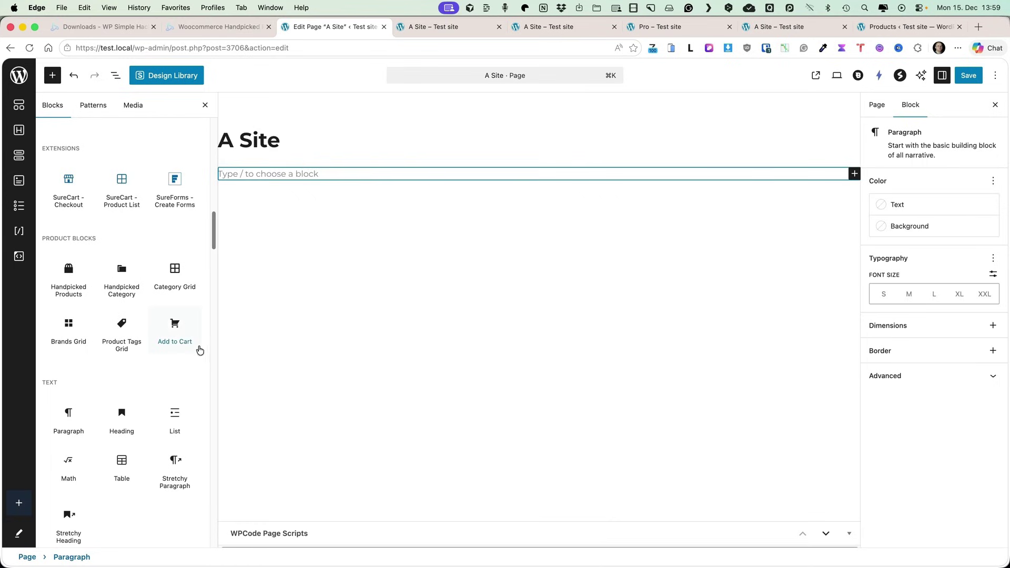
Insert an Add to Cart block and select Evergreen Pictures Made-for-TV Teen as its product
mouse_move(168, 323)
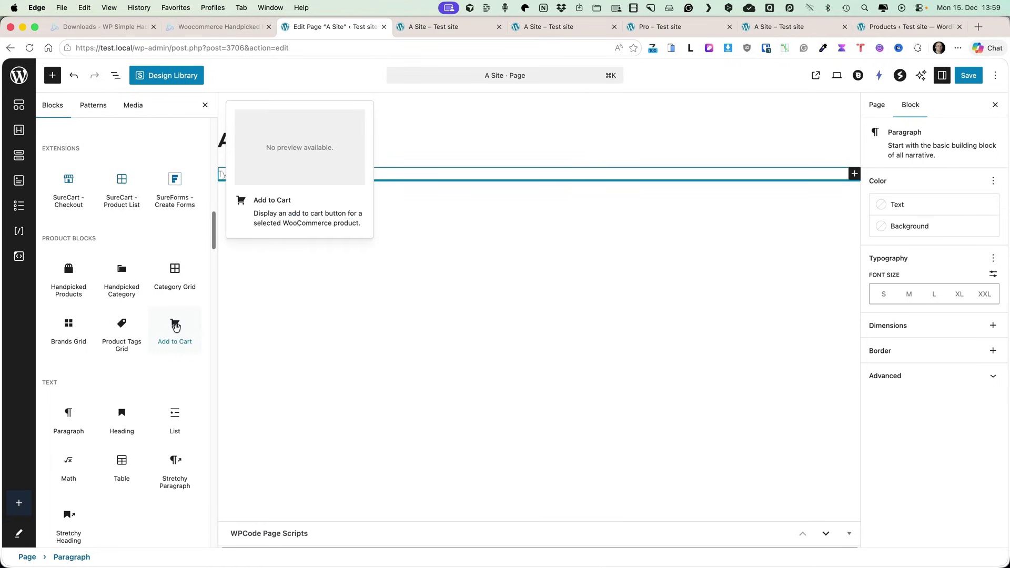
click(175, 328)
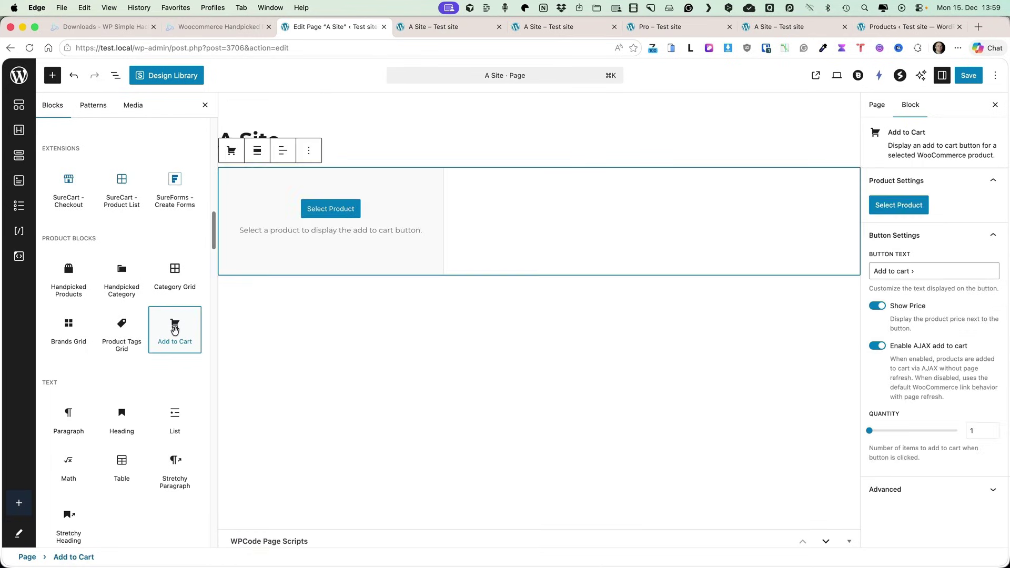
click(205, 105)
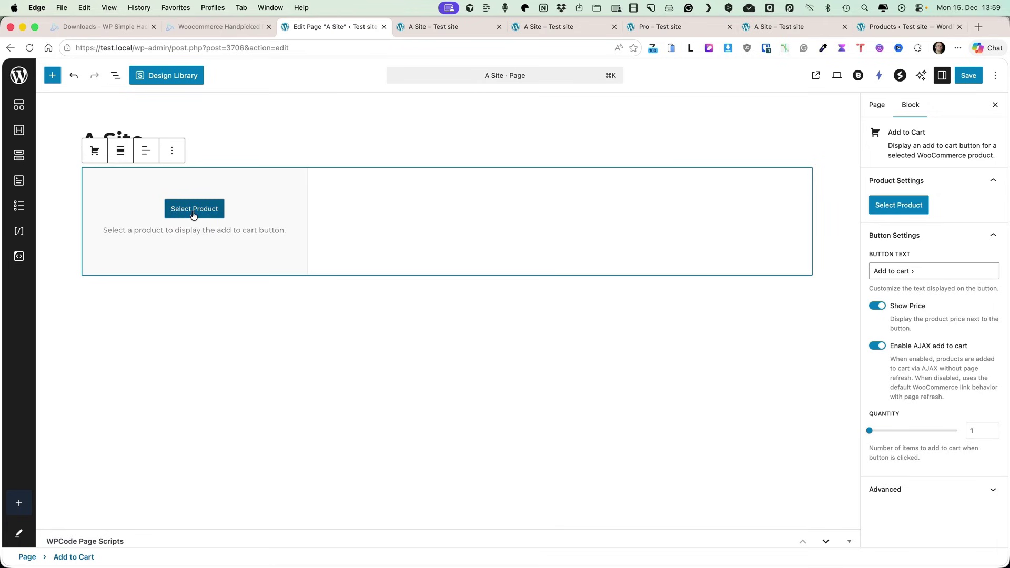
click(193, 209)
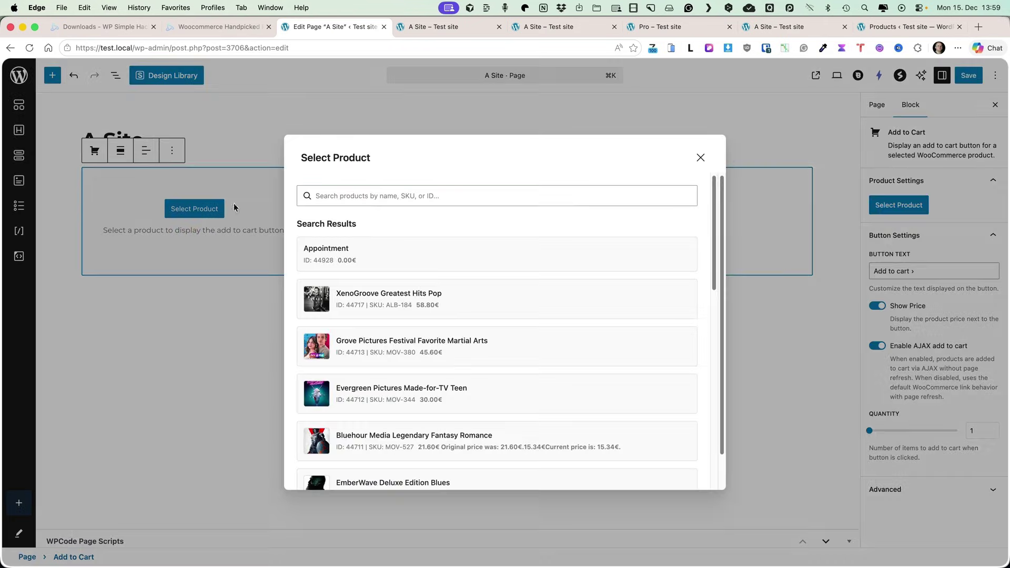
click(371, 391)
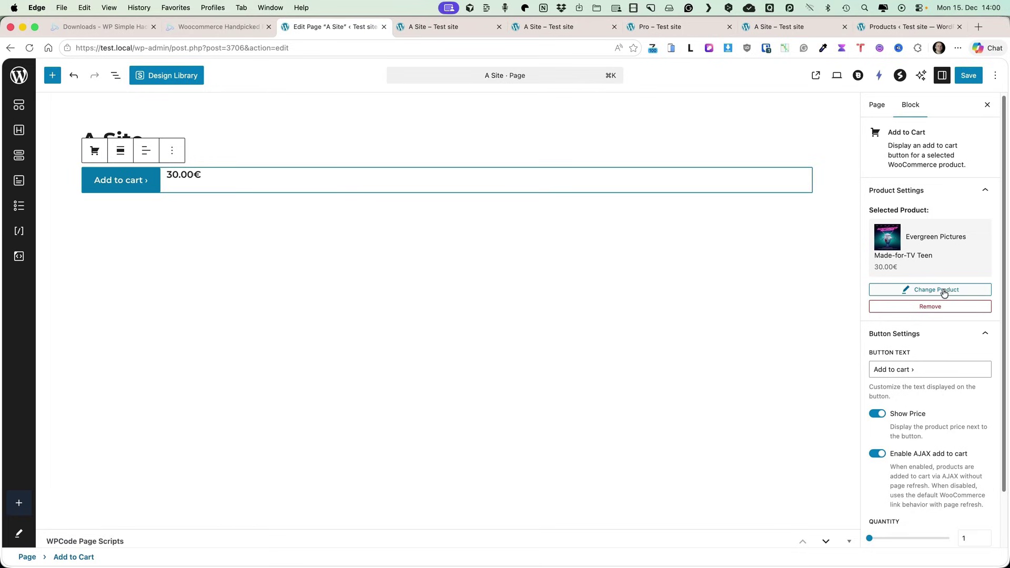
Change the Add to Cart block's button text to "Buy now ›"
drag(909, 370, 873, 369)
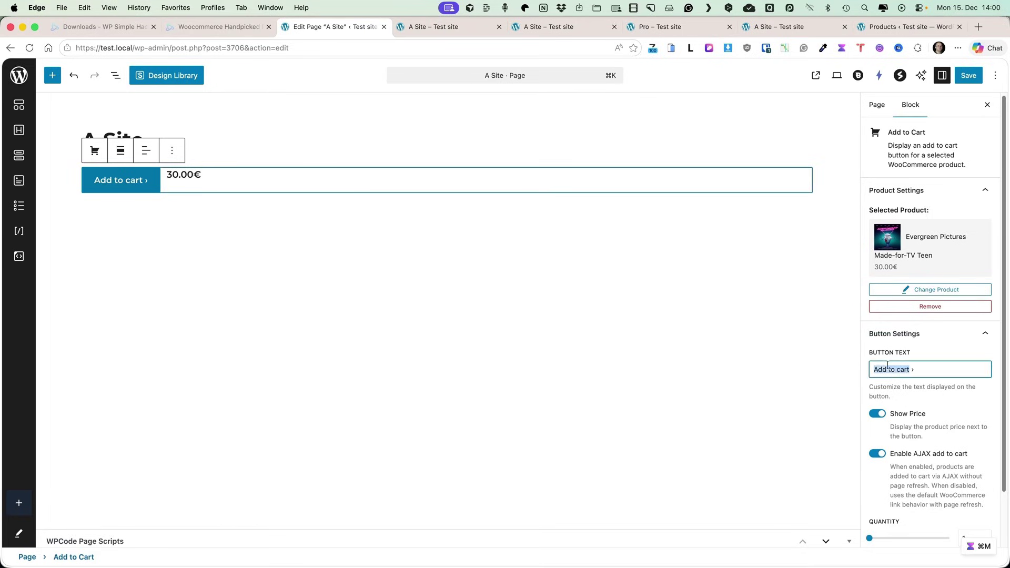
text(Buy now)
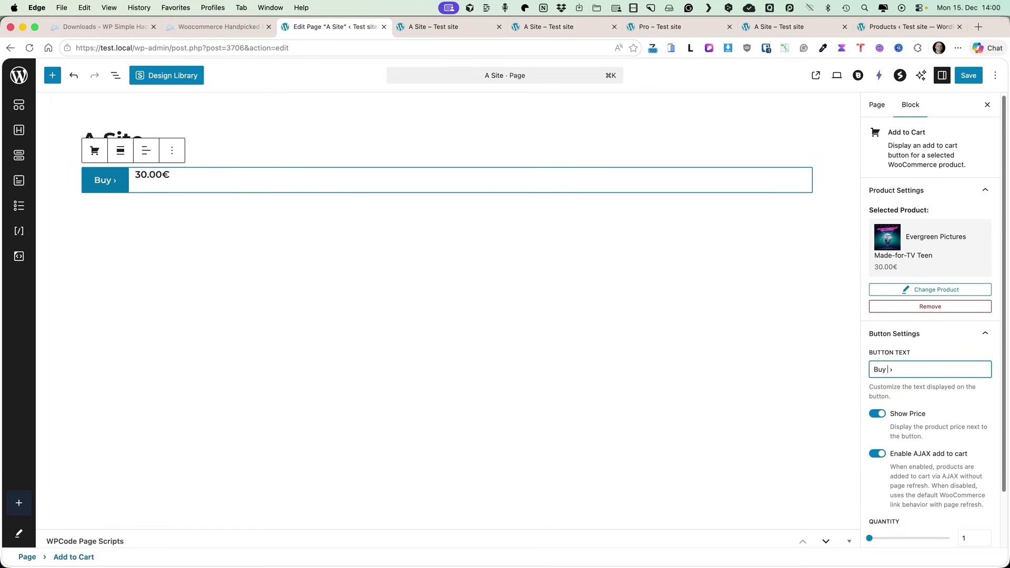
scroll(943, 341, down, 1)
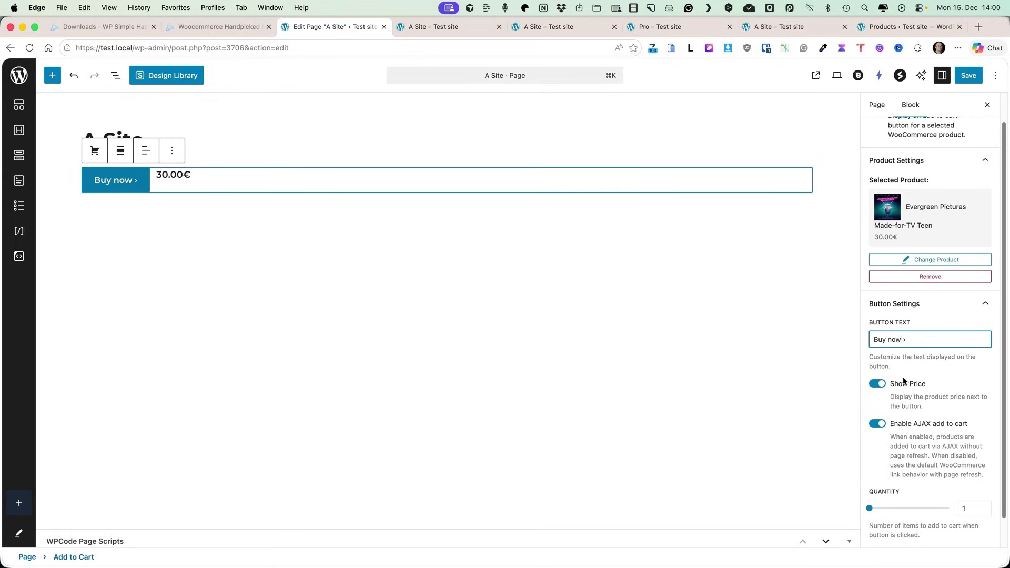
Toggle the price display beside the button off and back on to compare both states
click(878, 385)
click(877, 384)
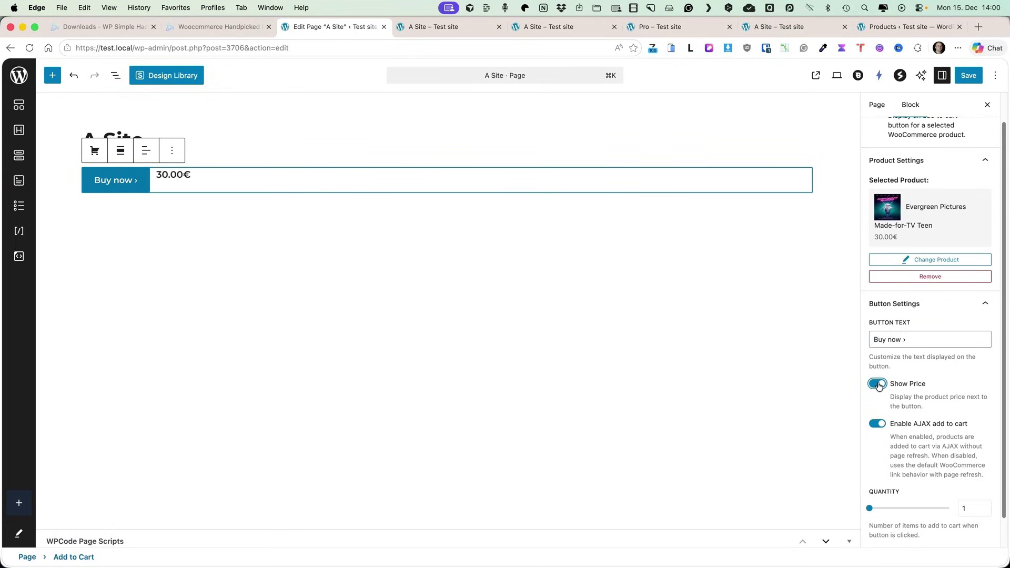
click(877, 384)
click(878, 384)
Set the Add to Cart block's quantity to 3 and save the page
scroll(939, 410, down, 2)
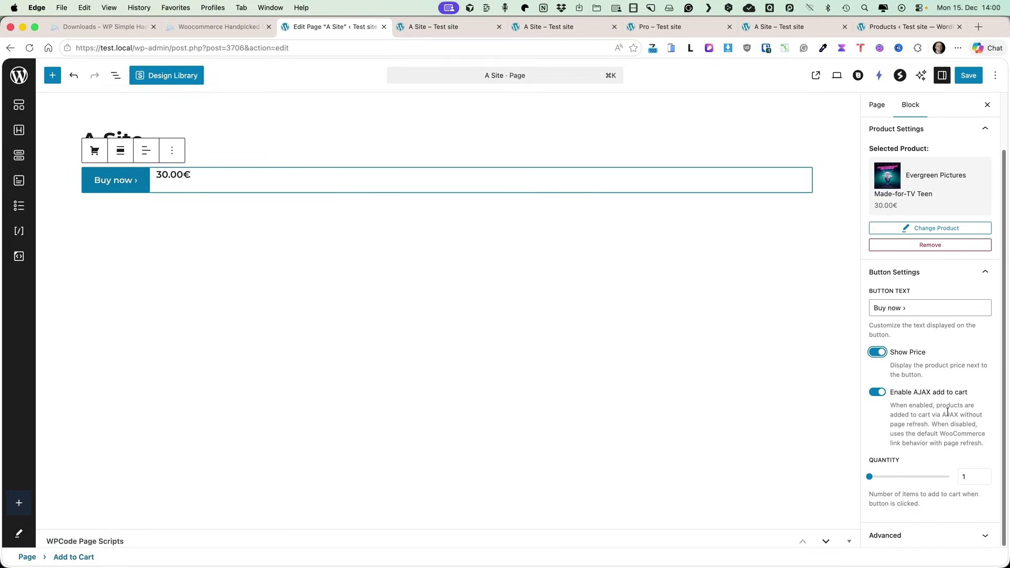
click(984, 474)
click(984, 475)
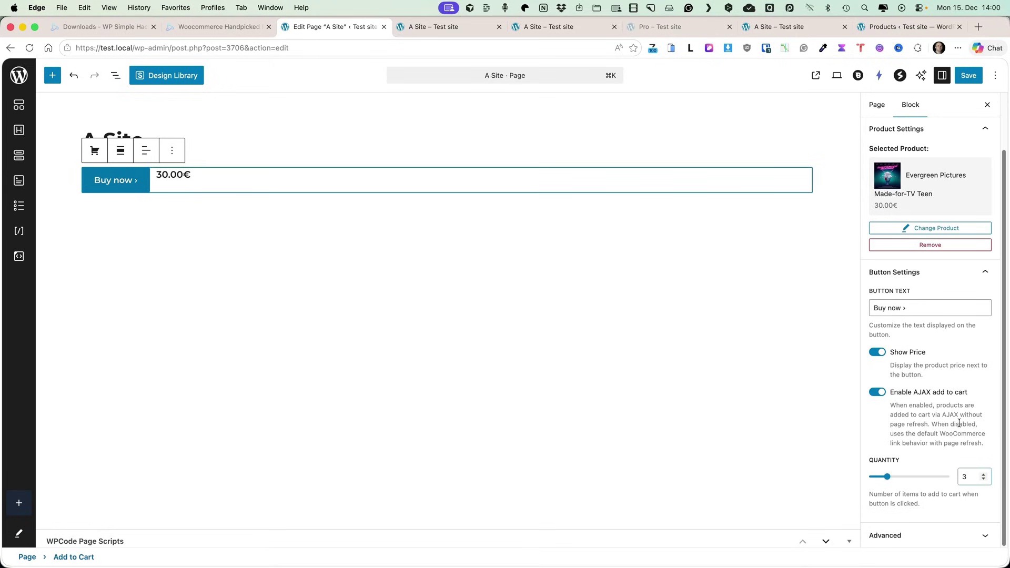
scroll(959, 424, up, 2)
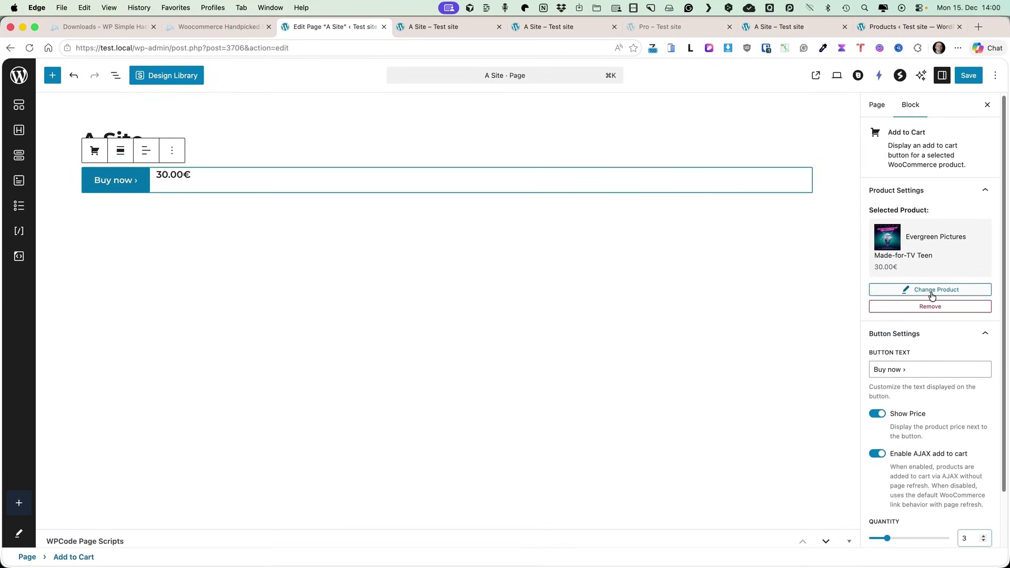
click(966, 79)
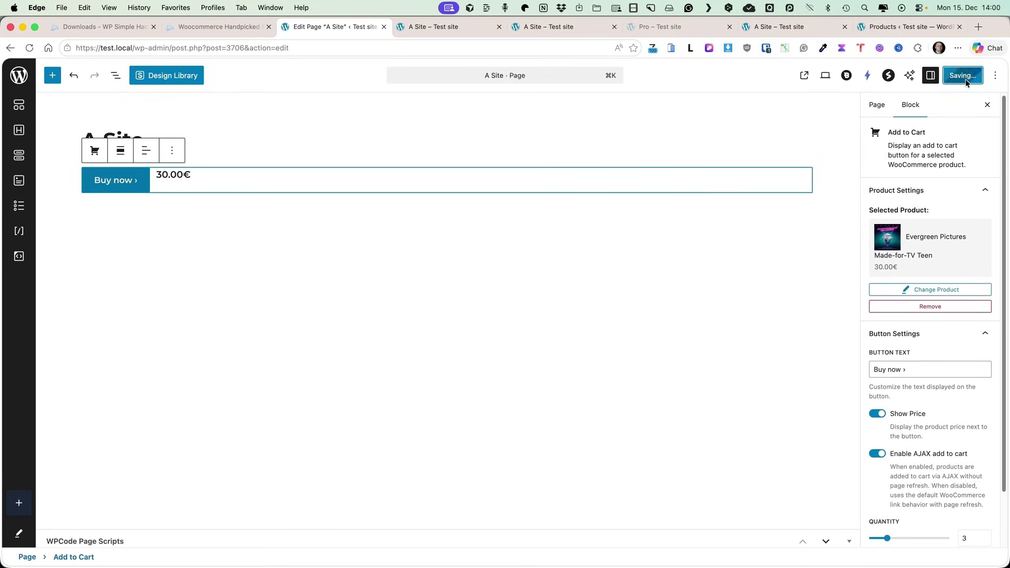
Reload the published A Site page, check the shopping cart's contents, and view the Buy now button
click(452, 27)
click(48, 48)
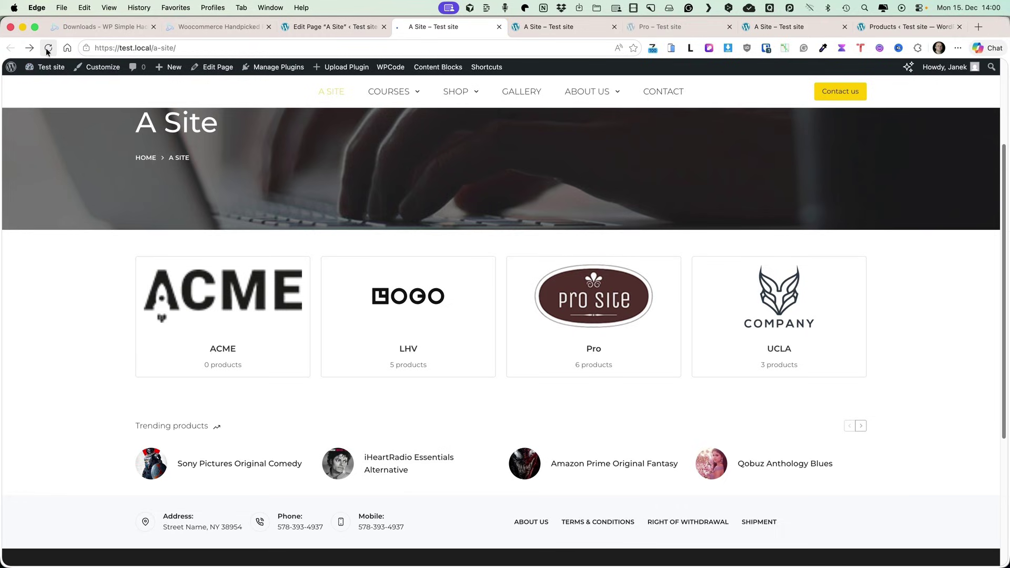
click(987, 147)
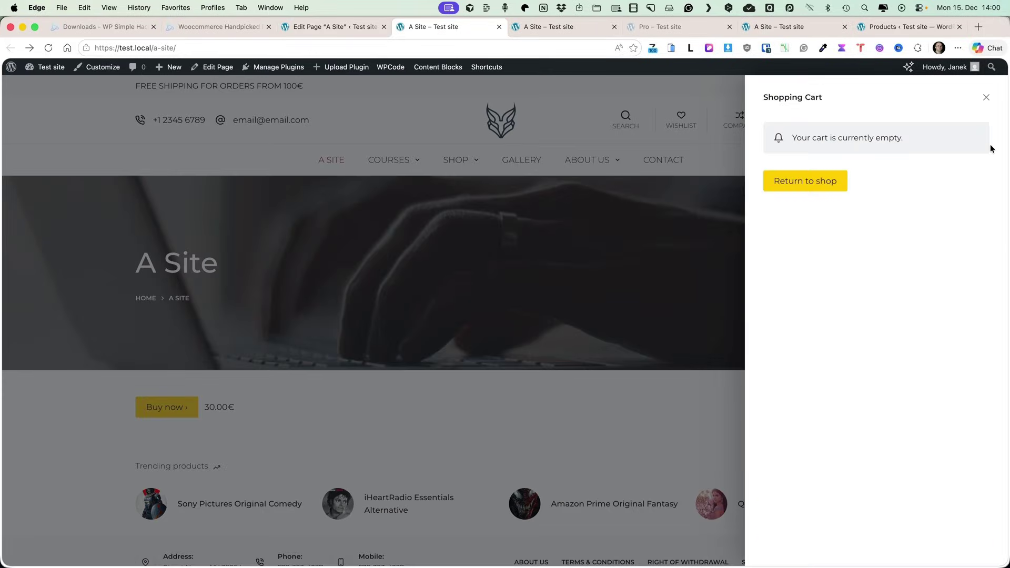
click(986, 97)
scroll(487, 429, down, 2)
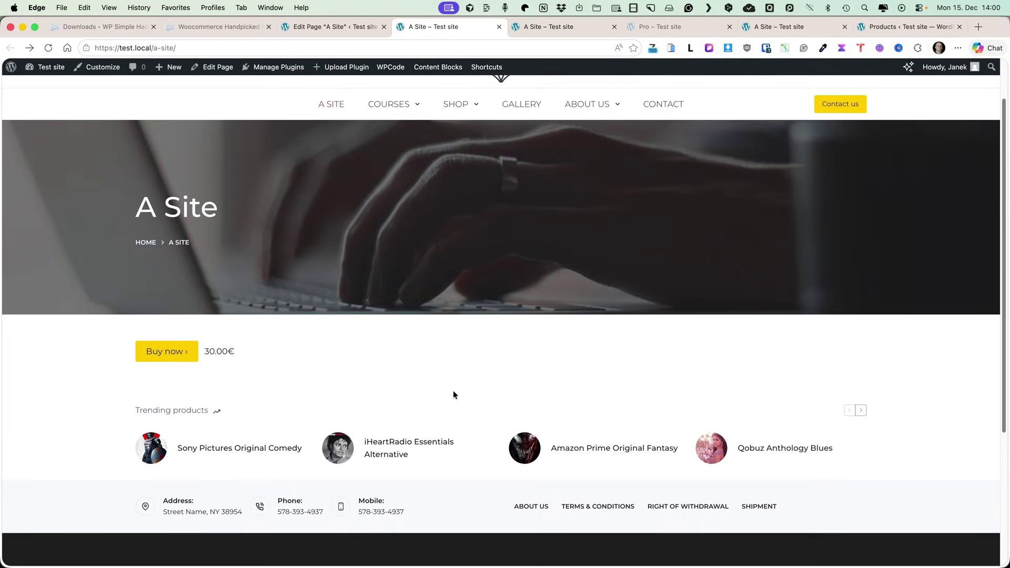
Test the Buy now button by adding the product to the cart, and remove it from the cart
click(166, 351)
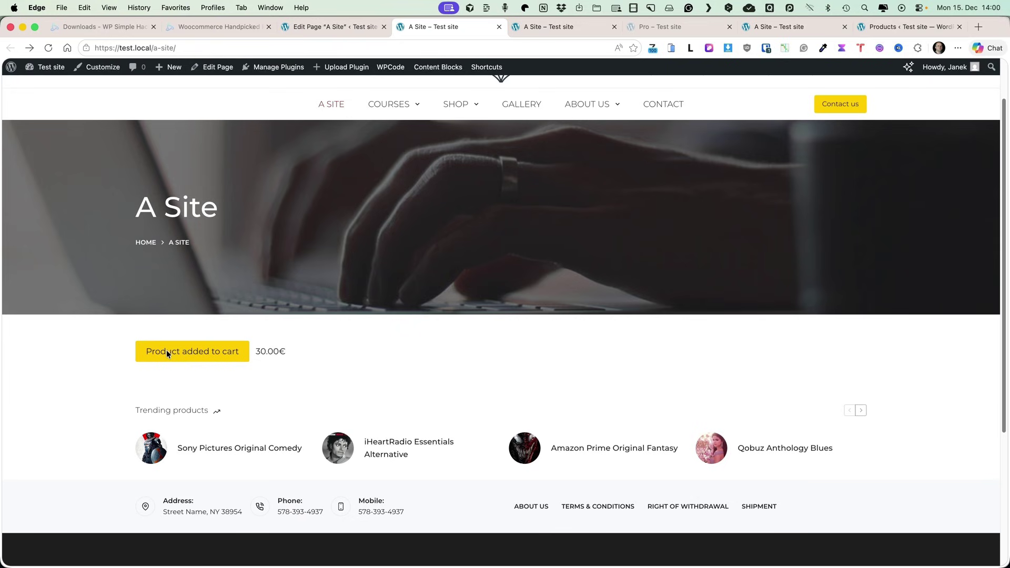
scroll(727, 202, up, 2)
click(791, 117)
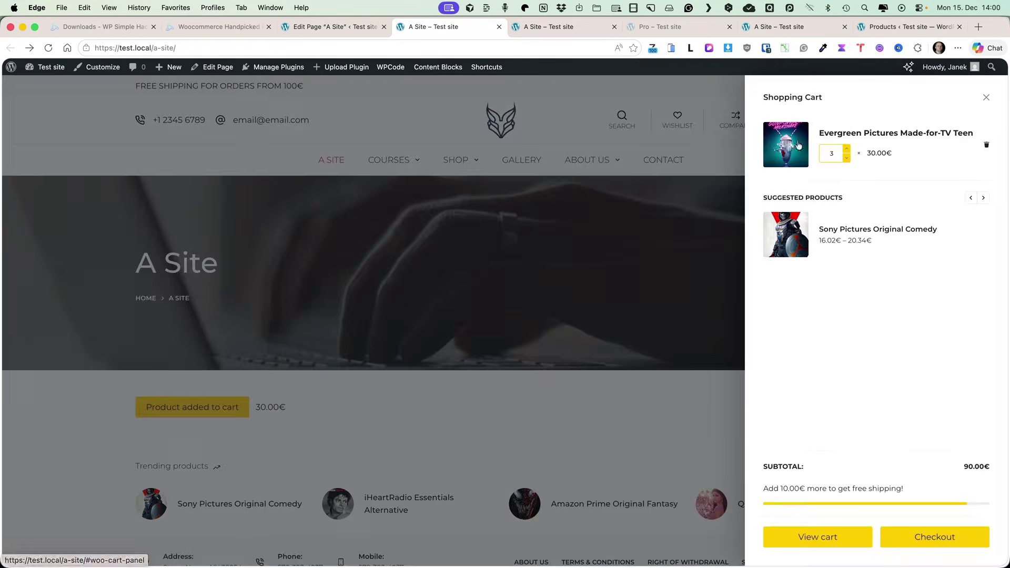
click(989, 146)
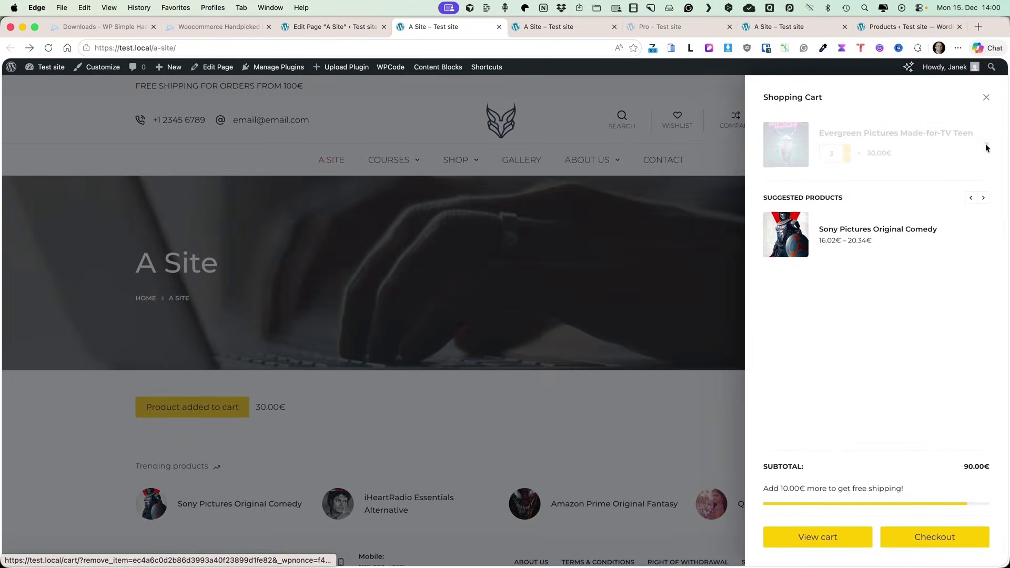
Disable AJAX add to cart, set the Add to Cart block's quantity to 1, and save the page
click(340, 26)
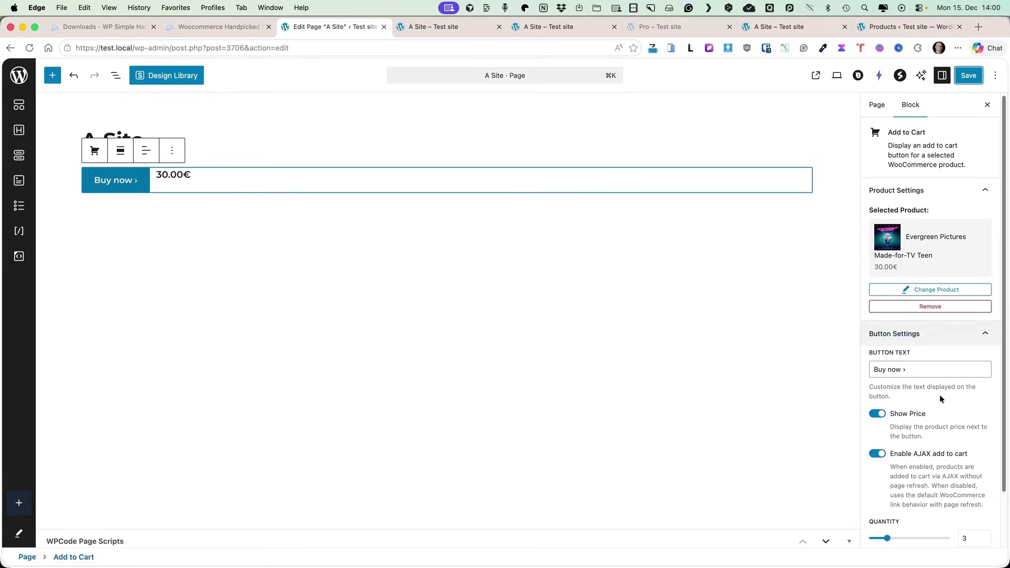
scroll(884, 379, down, 2)
click(893, 395)
click(892, 395)
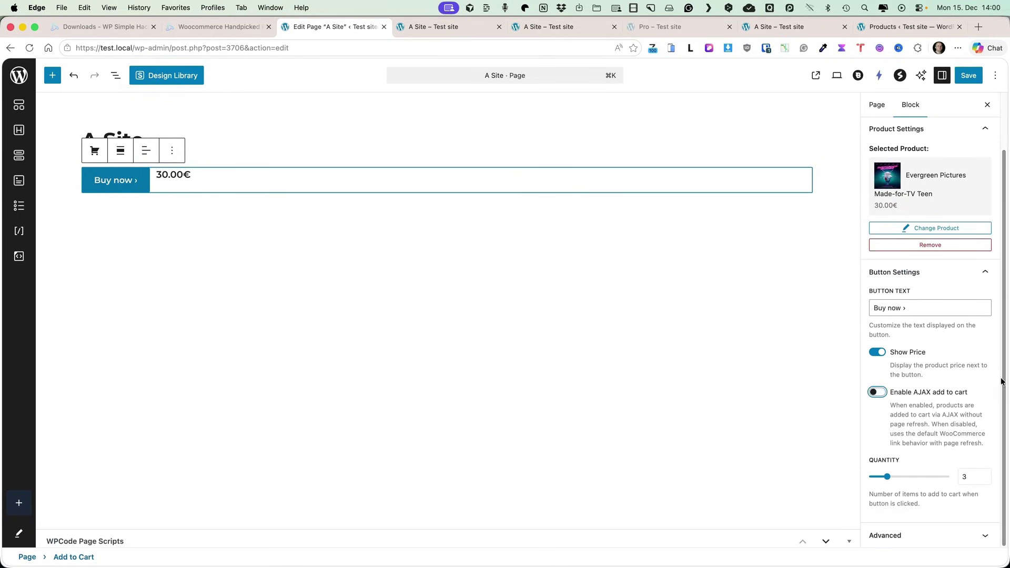
drag(887, 476, 856, 479)
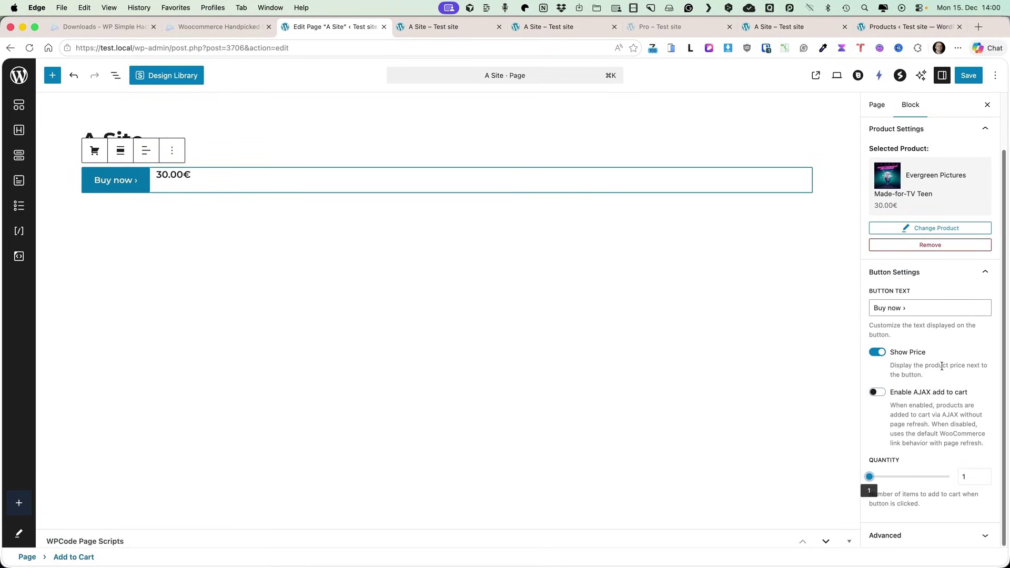
scroll(935, 383, up, 2)
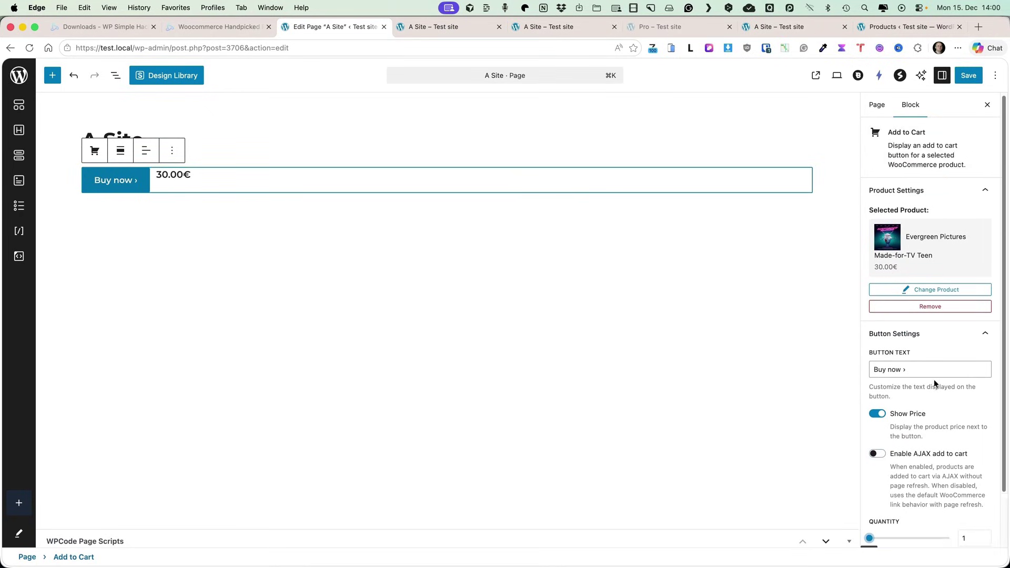
click(968, 79)
Reload the published A Site page, test the Buy now button without AJAX, and highlight the added-to-cart notice
click(417, 27)
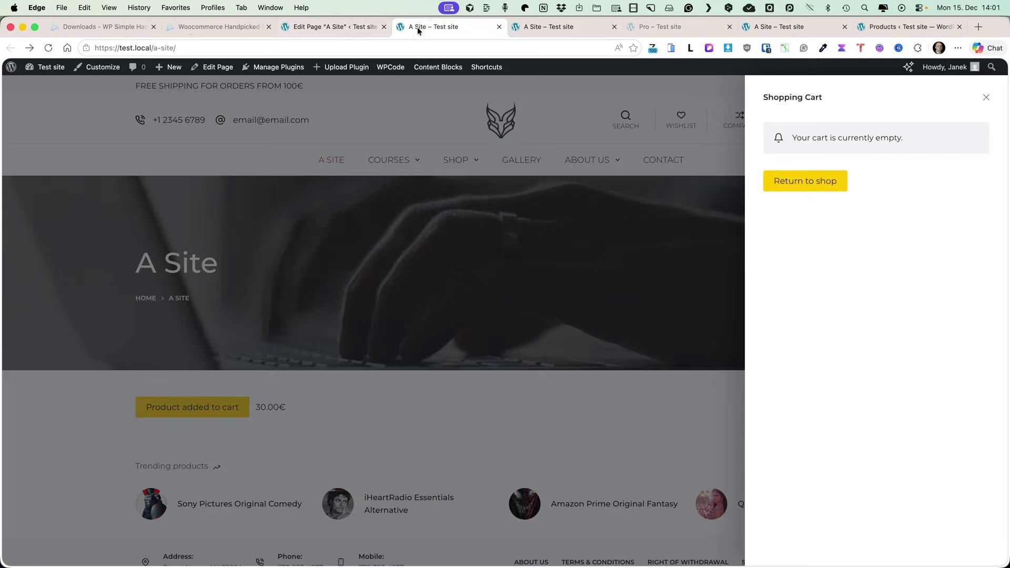
click(48, 49)
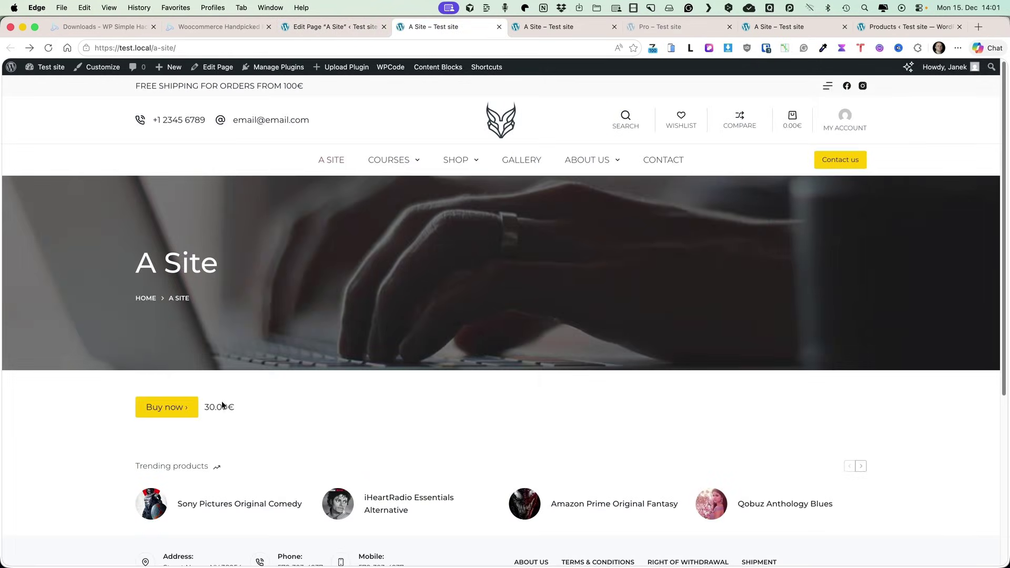
click(162, 410)
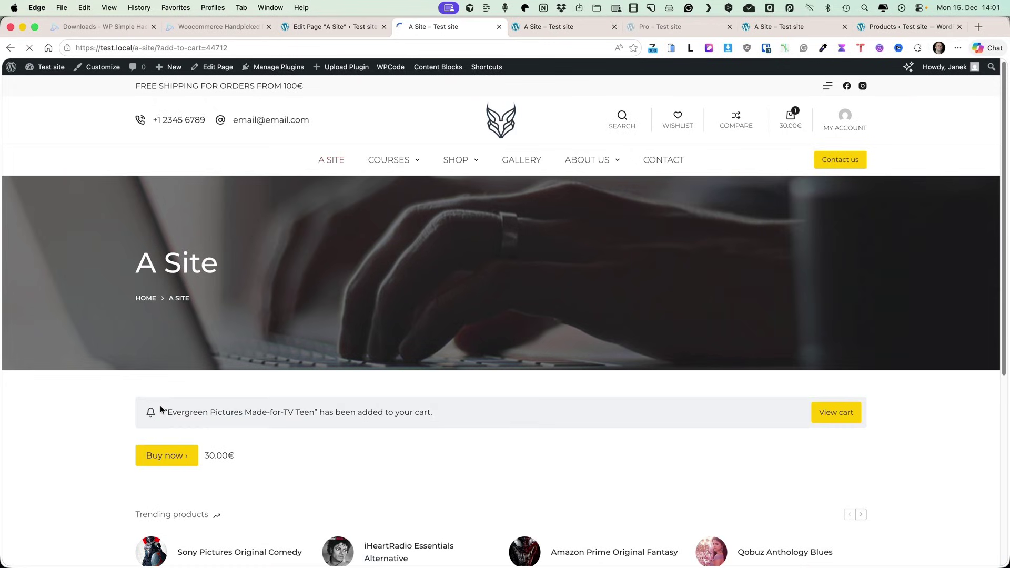
drag(380, 406, 164, 416)
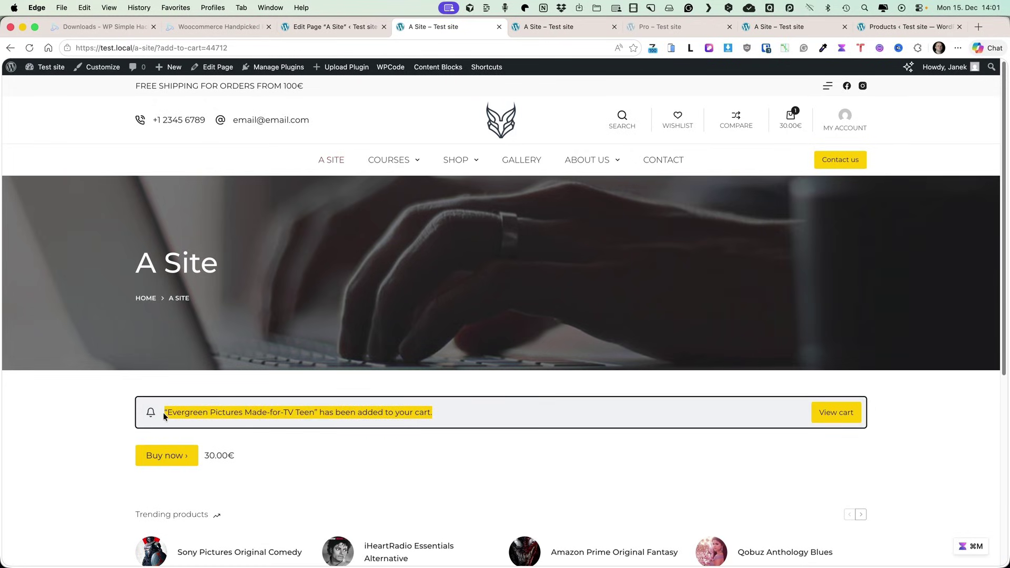
click(607, 418)
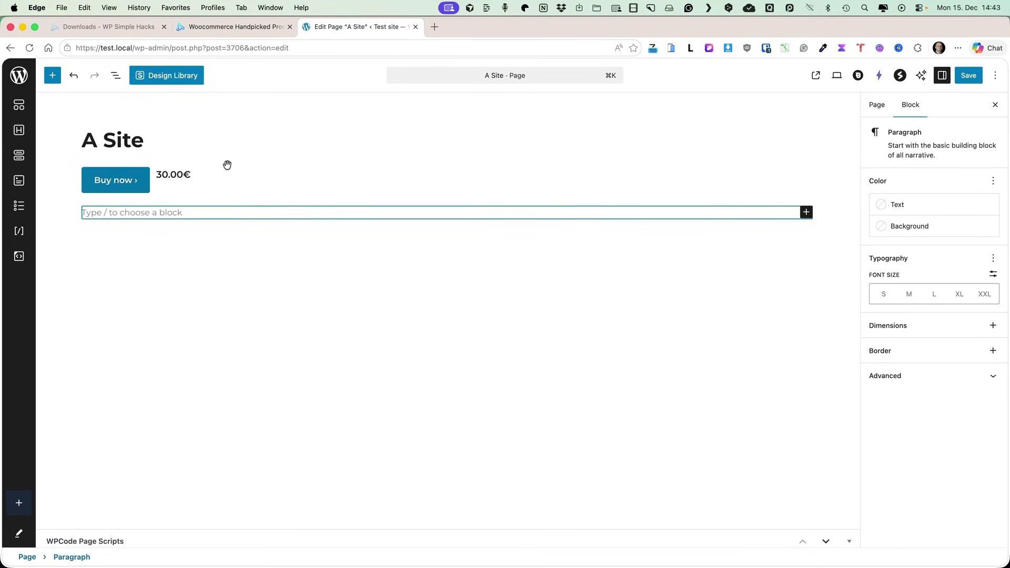
View the published A Site page, open it in the theme customizer, and show the design settings for general buttons
click(816, 76)
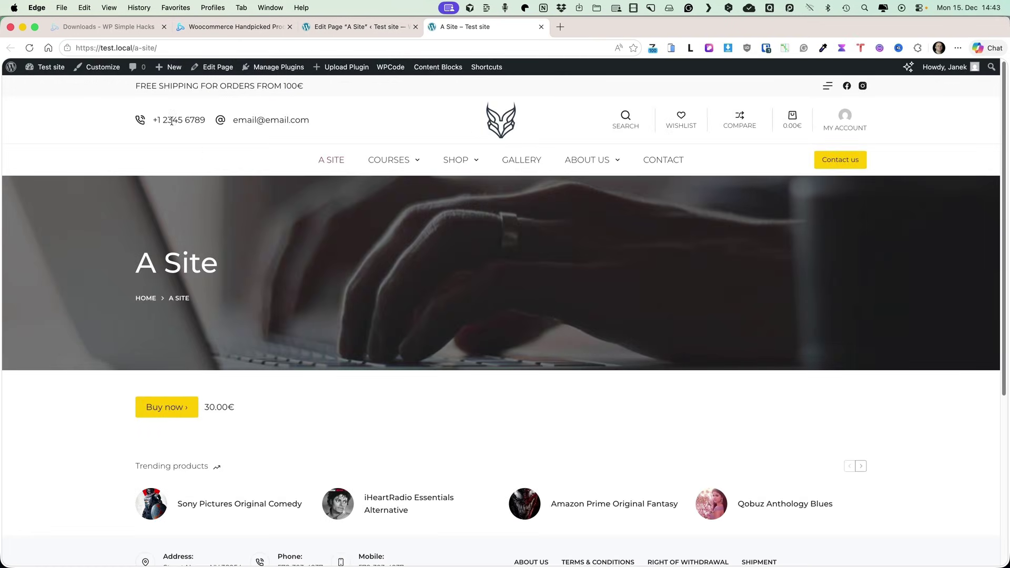
click(101, 72)
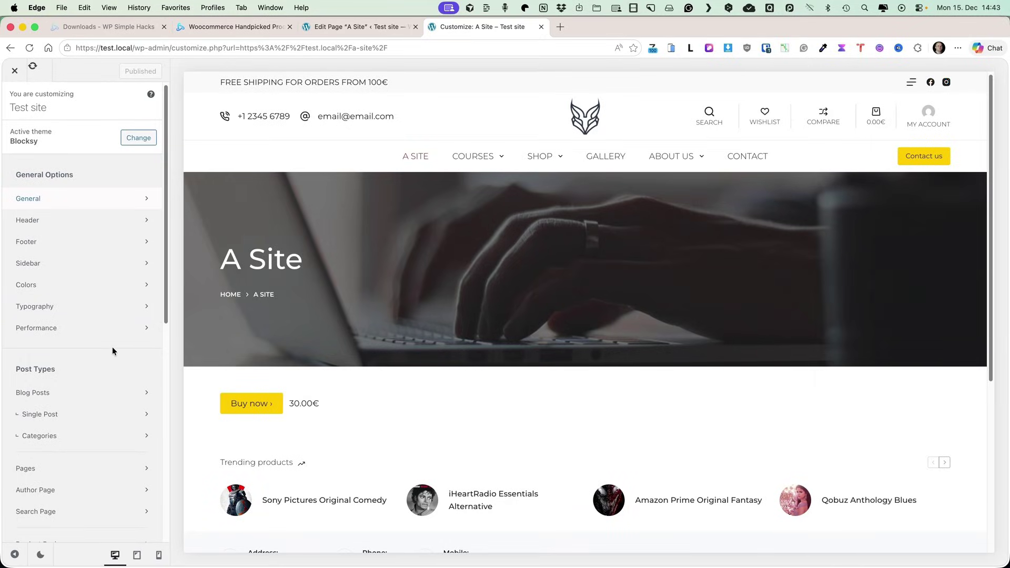
scroll(111, 346, down, 3)
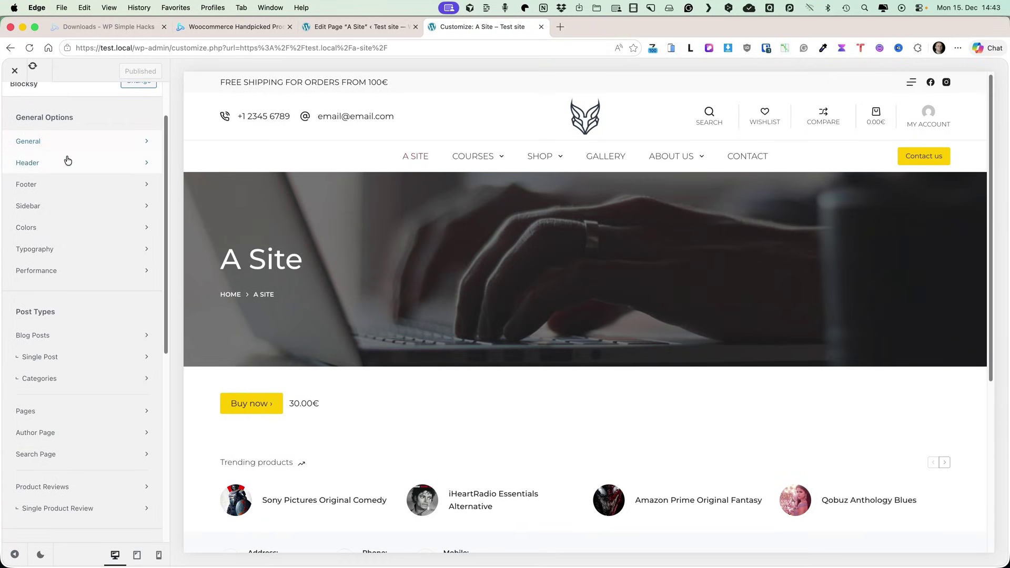
click(64, 140)
click(49, 163)
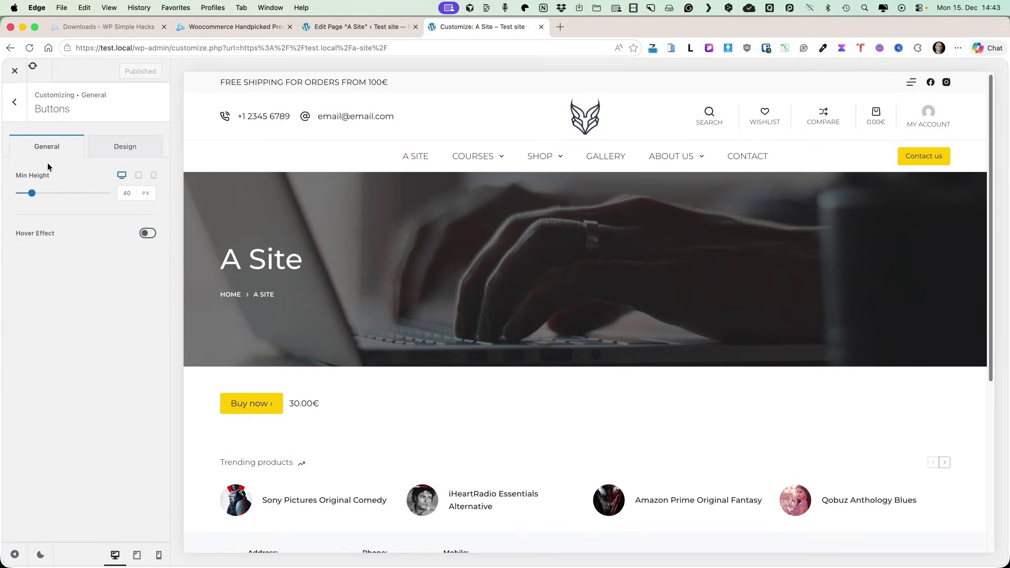
click(134, 148)
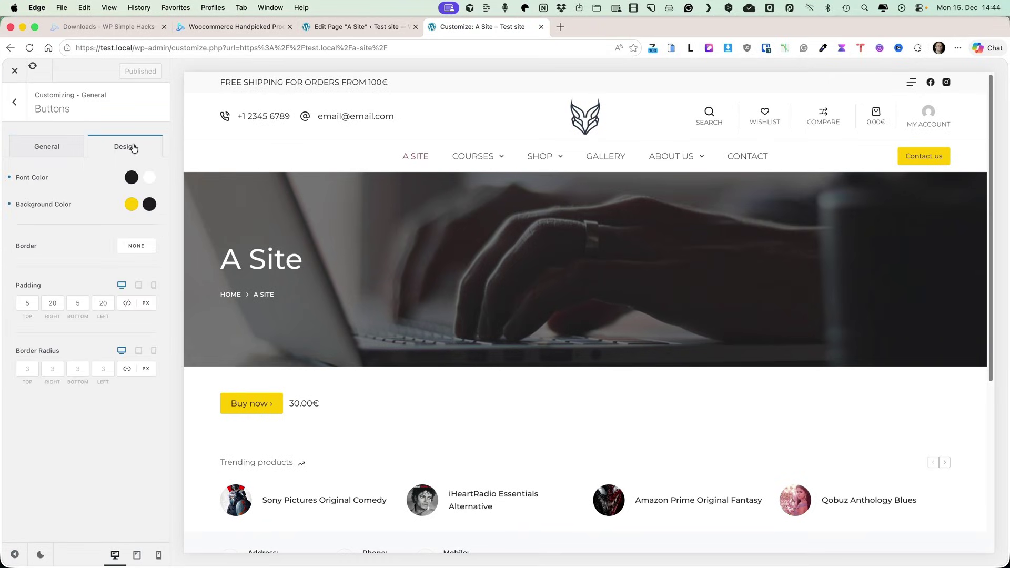
Try darker shades for the buttons' background color and set it to #ffcc00
click(132, 206)
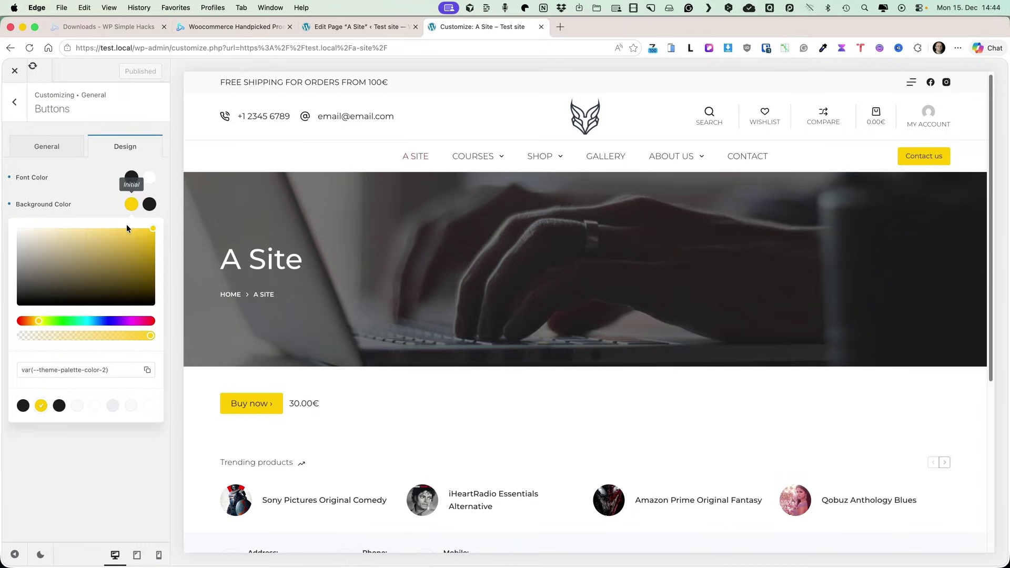
click(131, 257)
drag(131, 259, 140, 286)
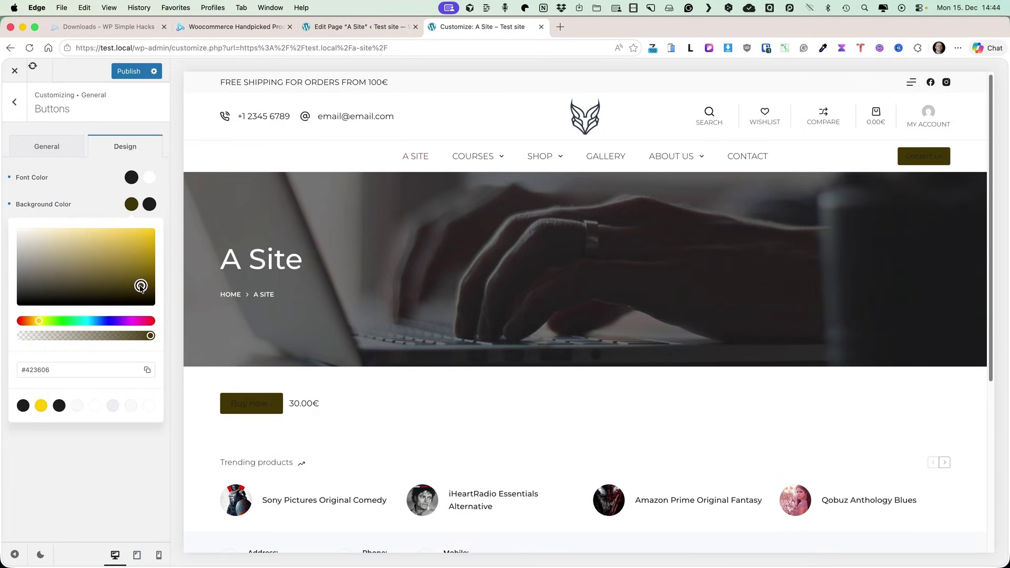
click(149, 235)
drag(145, 235, 139, 231)
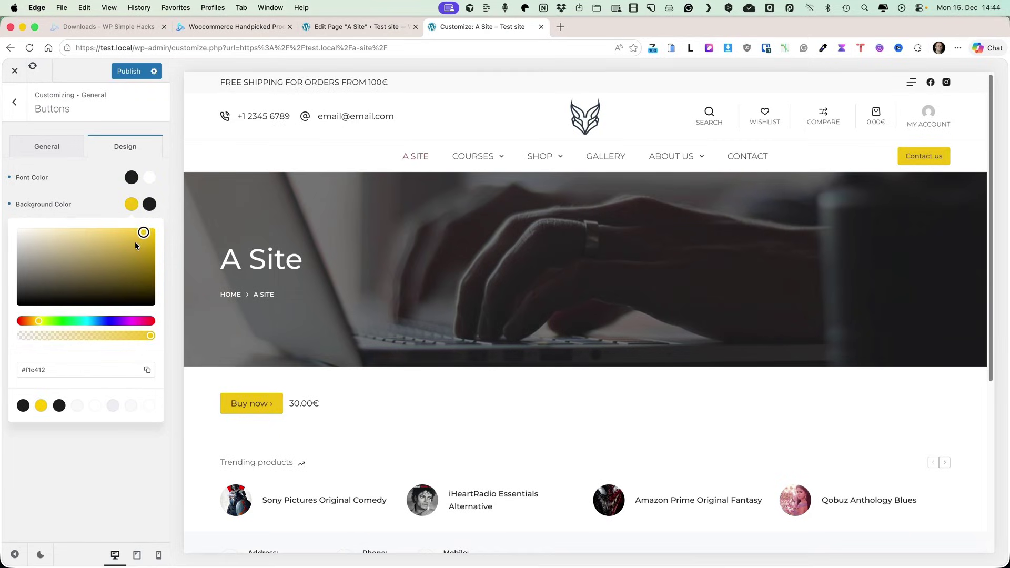
click(146, 232)
Return to the A Site page editor, collapse the Add to Cart block's product settings, and show its additional CSS classes field
key(ctrl+shift+Tab)
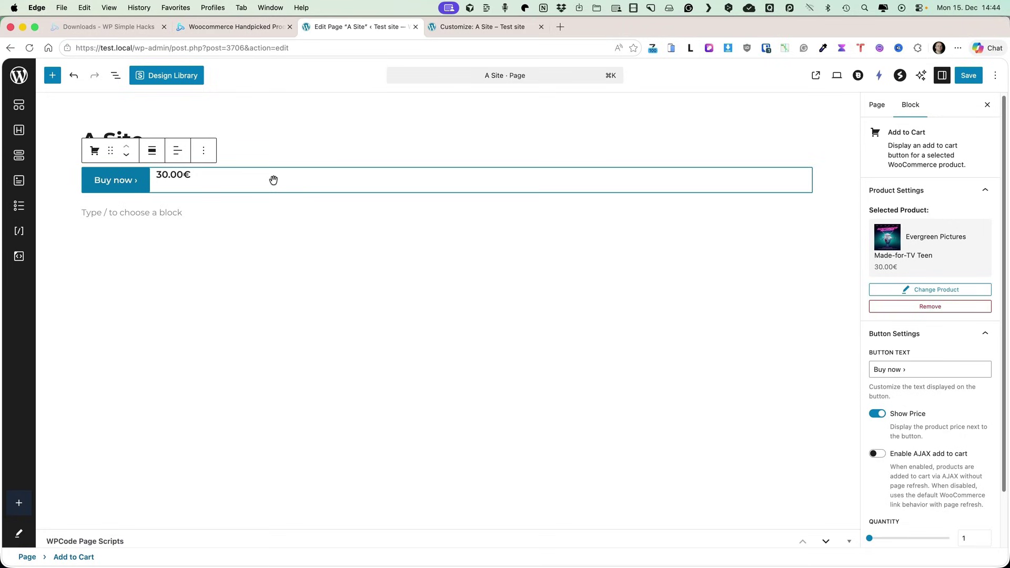
scroll(958, 298, down, 3)
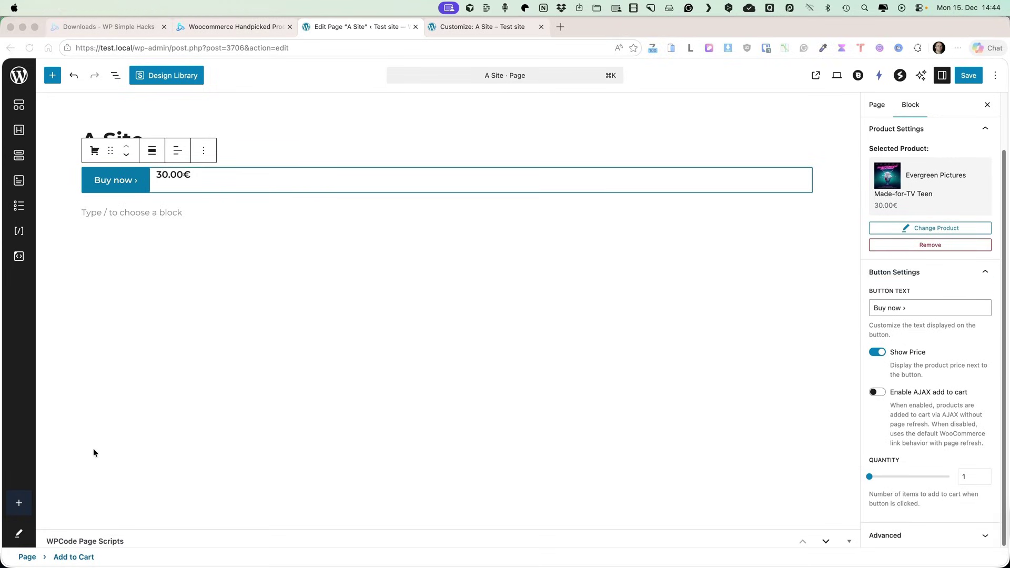
click(985, 130)
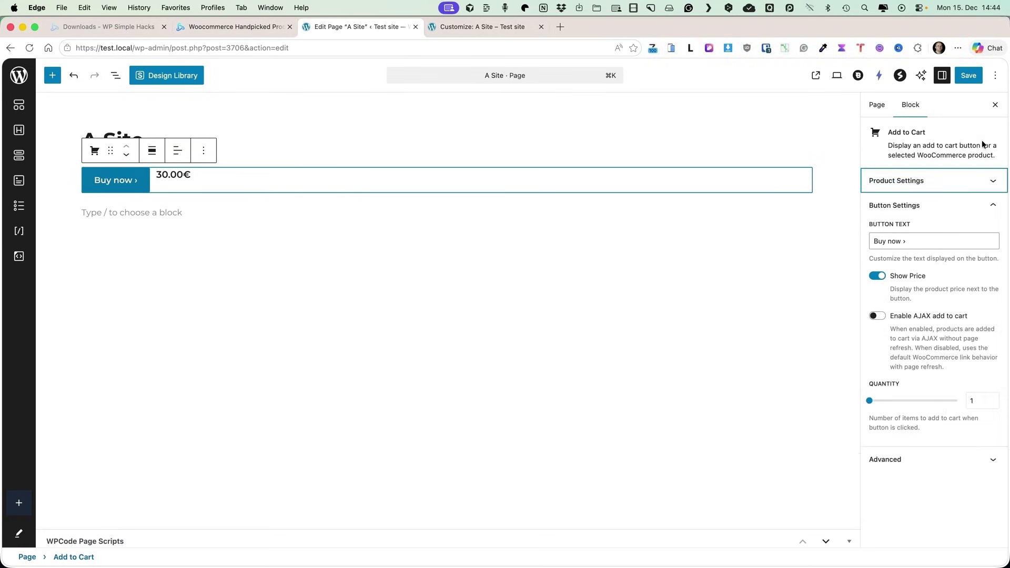
click(929, 461)
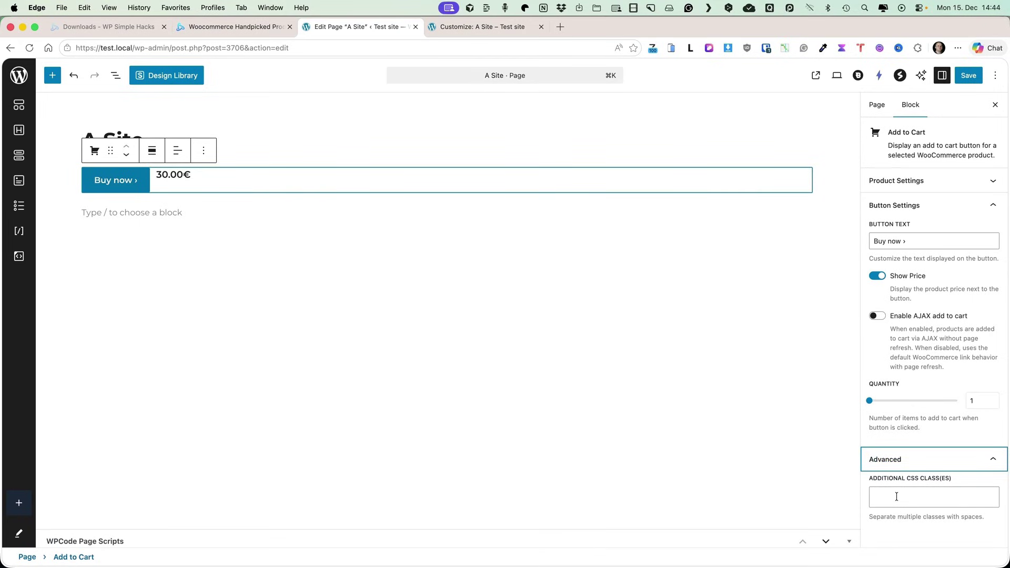
Return to the theme customizer, leave the button settings, and open the Additional CSS section
click(482, 26)
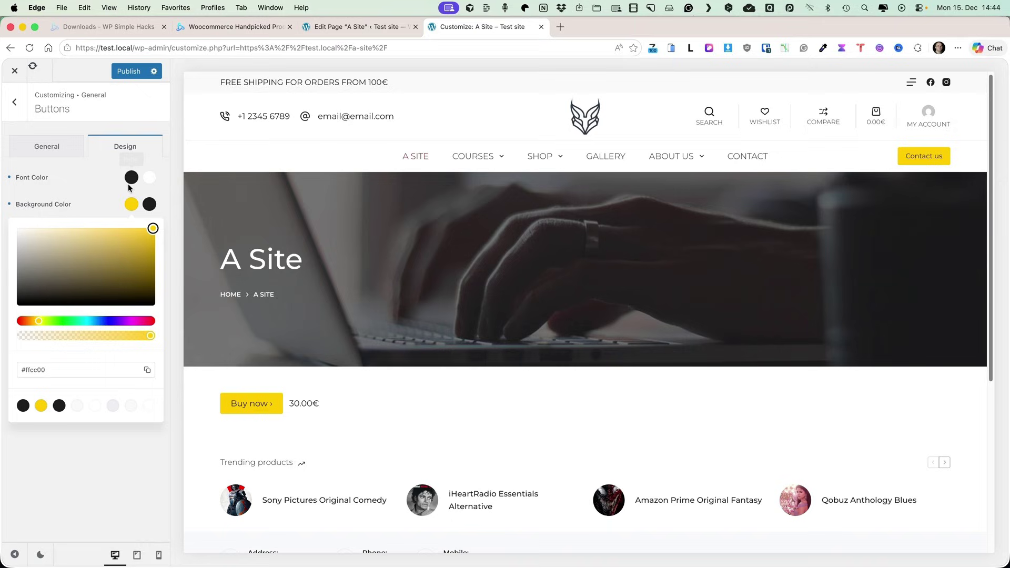
click(19, 106)
key(Escape)
scroll(63, 463, down, 10)
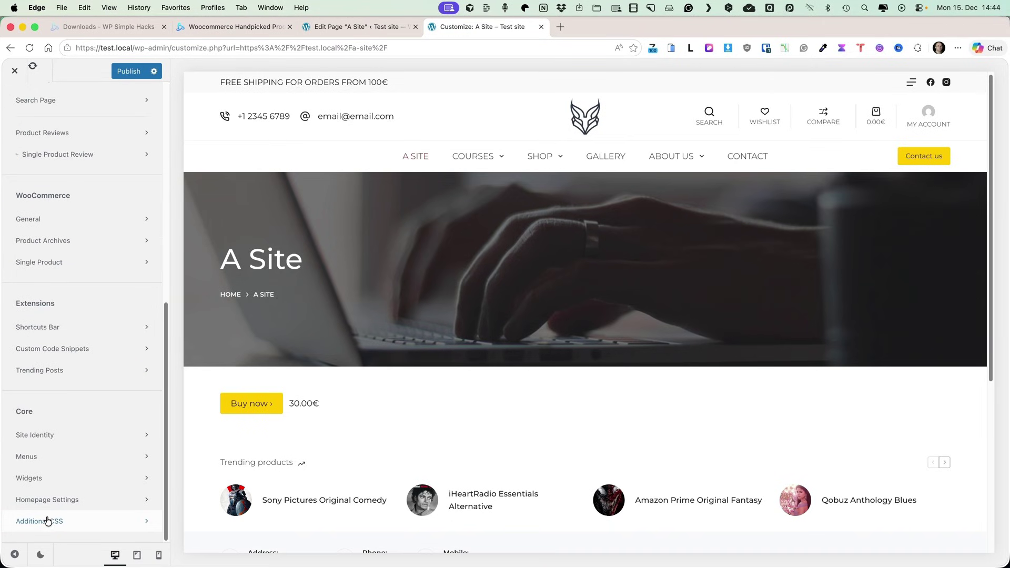
click(46, 521)
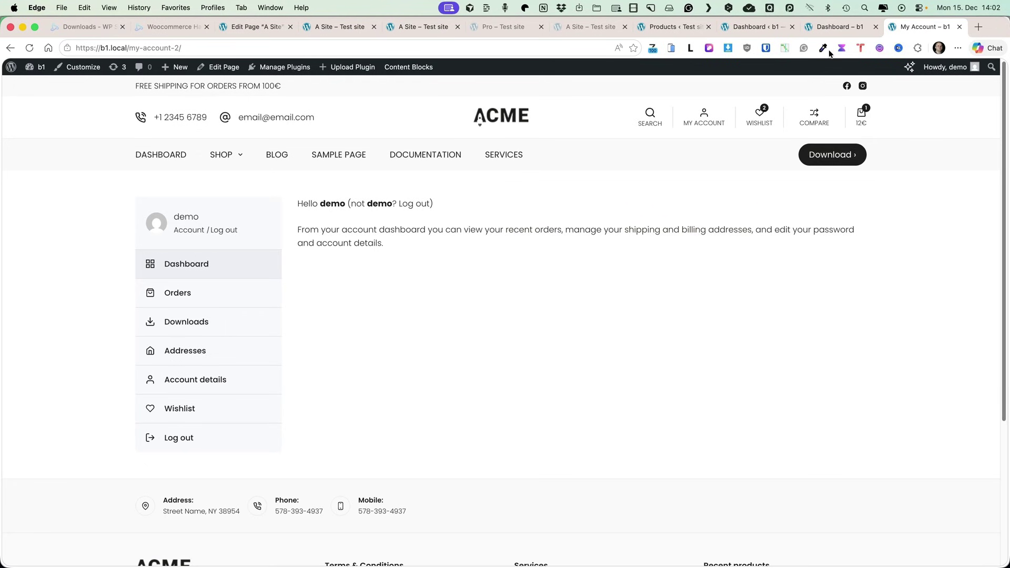
Switch to the b1 site's customer dashboard, view the most recent order's details, and close them
click(833, 27)
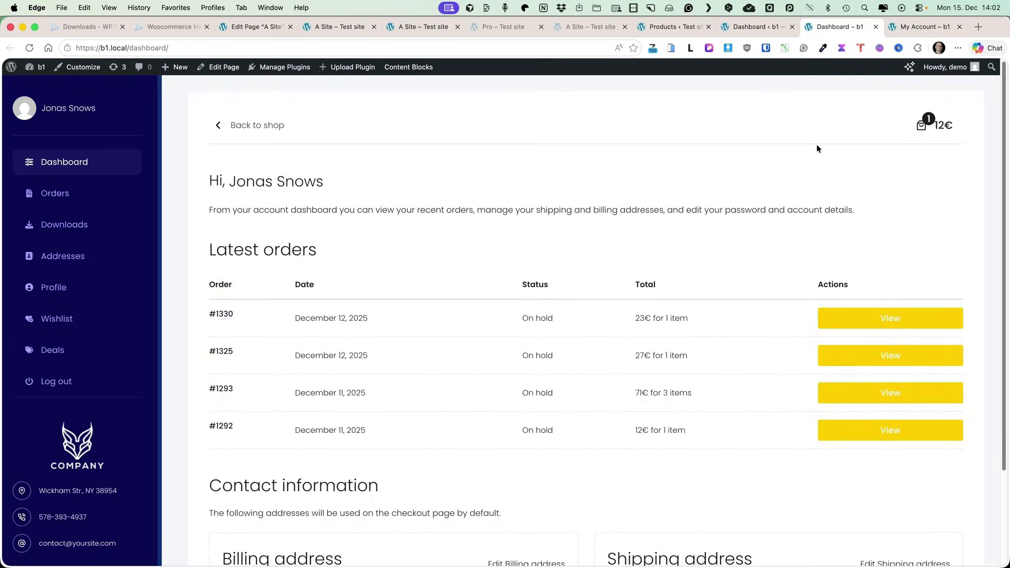
click(891, 318)
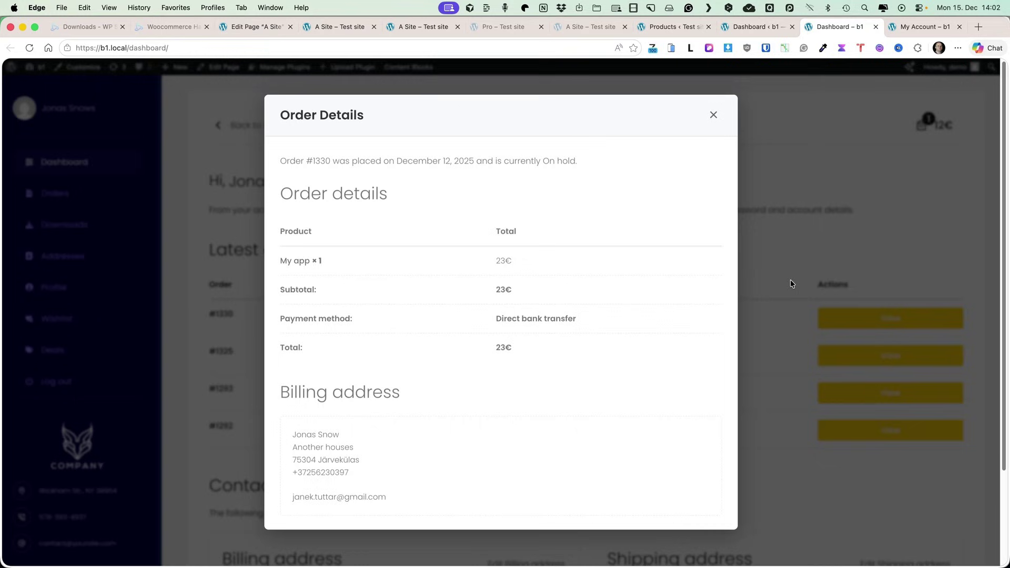
click(712, 112)
scroll(685, 214, down, 2)
scroll(685, 214, up, 2)
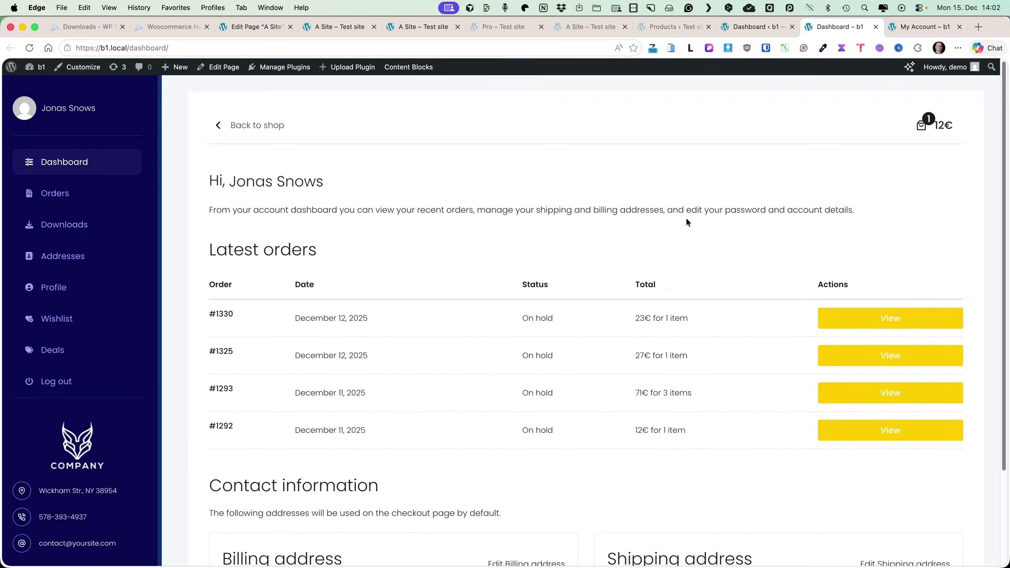
Show the full orders list, view the second order's details, and close them
click(48, 200)
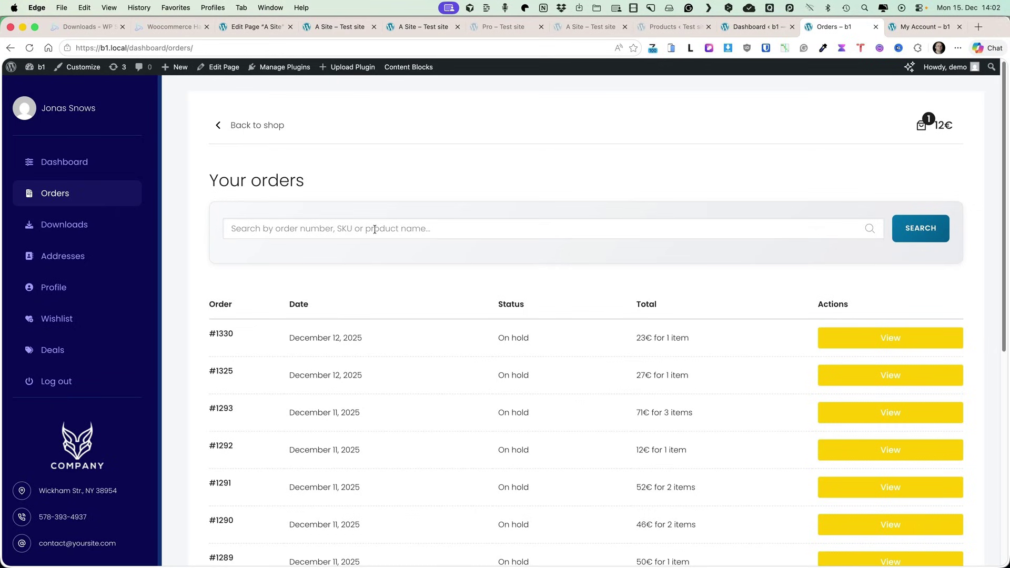
click(876, 380)
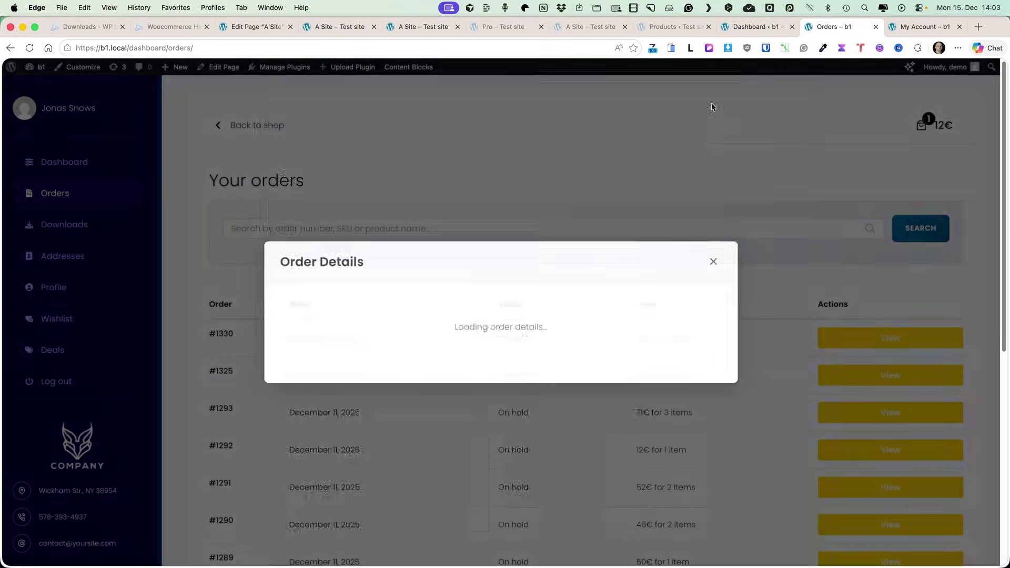
click(712, 103)
Show the account's addresses, view the billing address edit form, and close it without changes
click(63, 260)
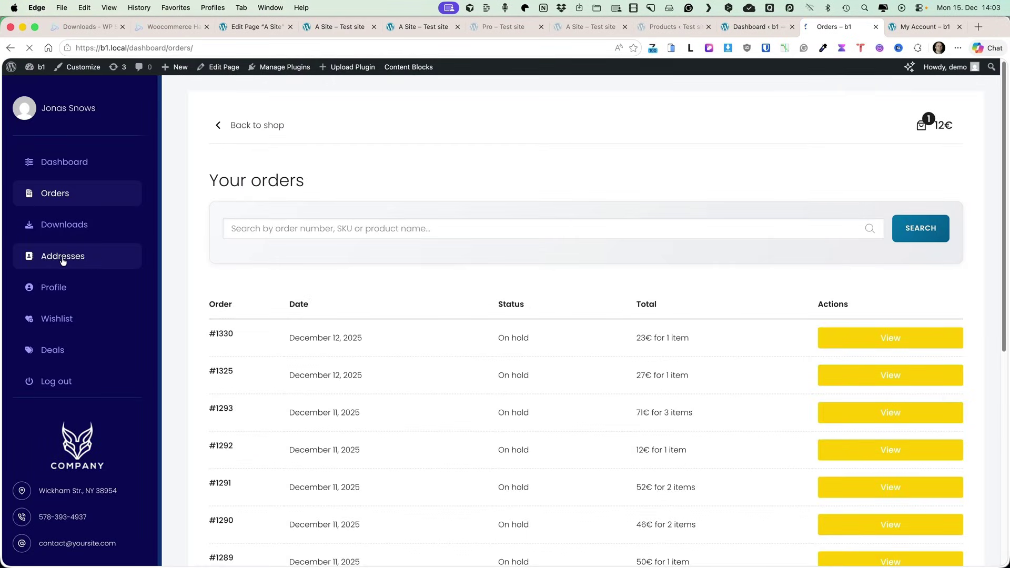
click(553, 258)
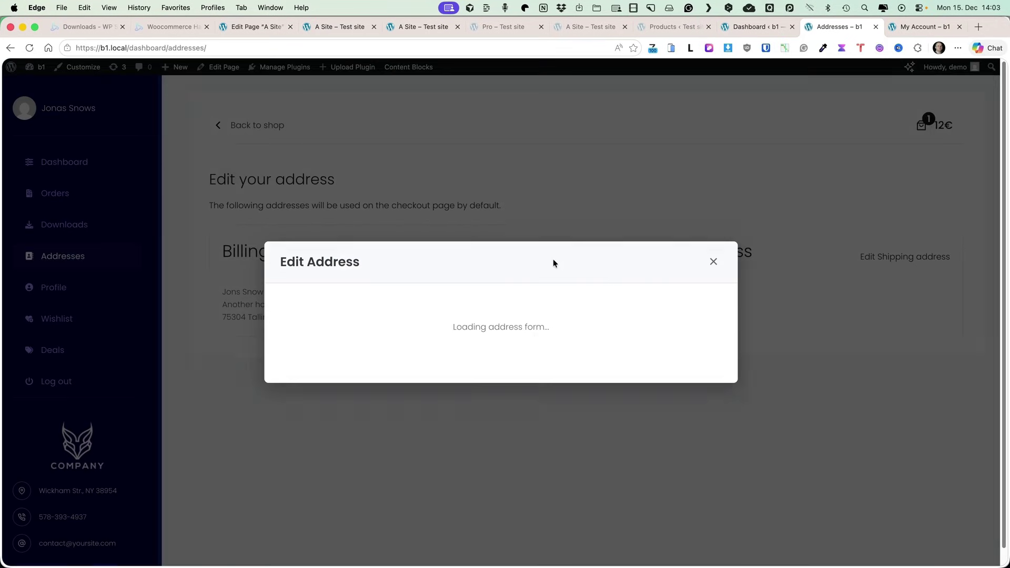
scroll(658, 197, down, 3)
click(221, 197)
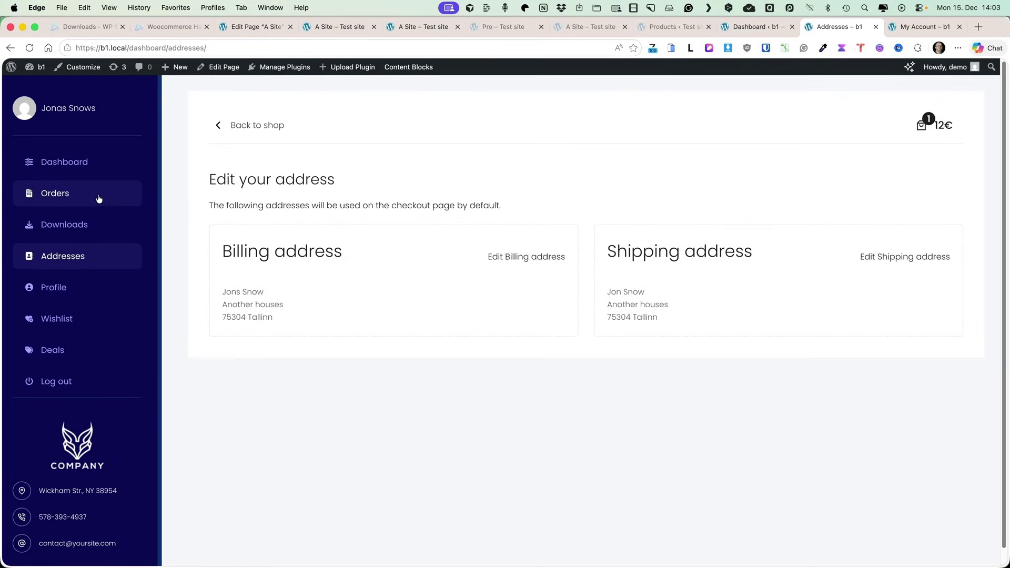
Open the Deals page of the customer dashboard
click(56, 352)
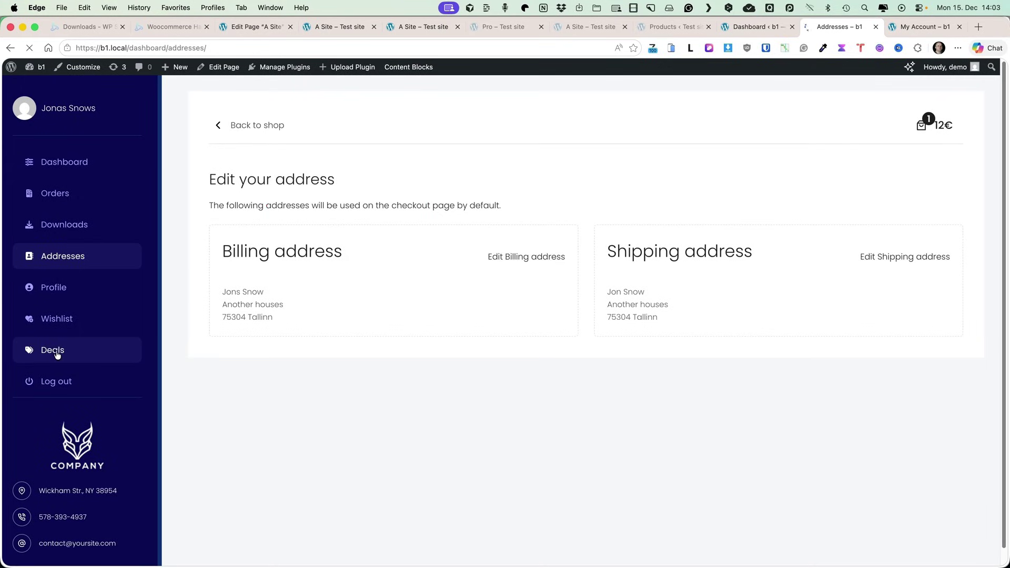